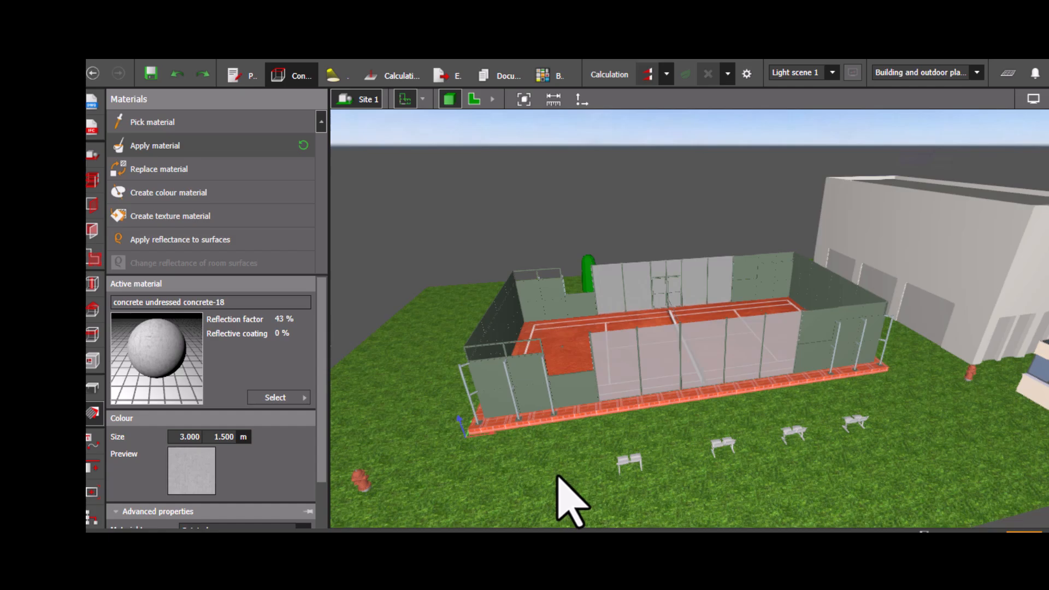
# - Measure the court's width across its left end in the plan view
pyautogui.moveTo(469, 440); pyautogui.dragTo(556, 414, button='middle')
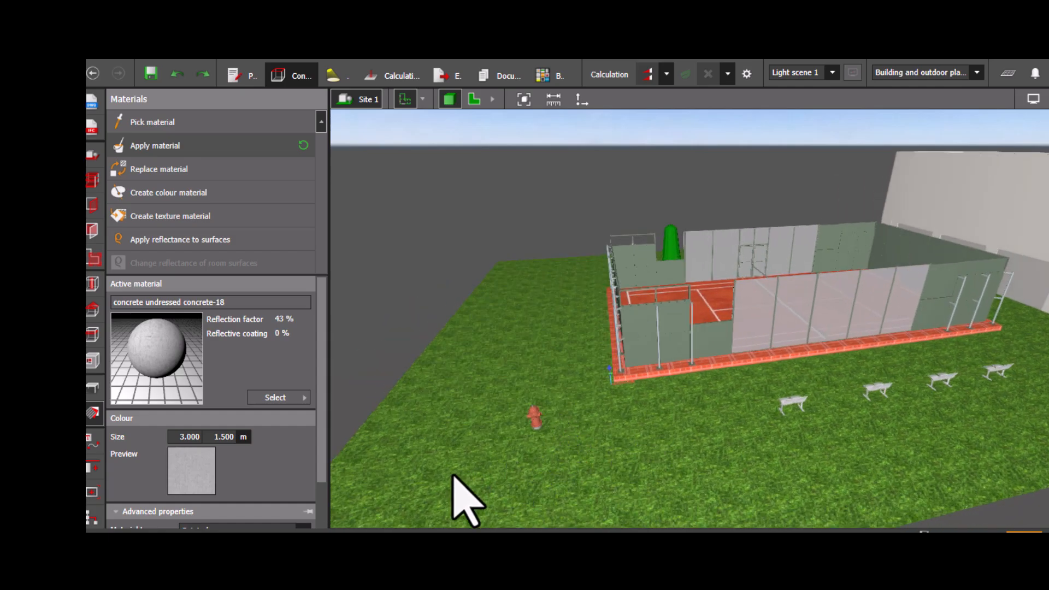
pyautogui.moveTo(475, 466)
pyautogui.mouseDown()
pyautogui.moveTo(520, 457)
pyautogui.moveTo(510, 435)
pyautogui.moveTo(479, 454)
pyautogui.mouseUp()
pyautogui.moveTo(479, 453); pyautogui.dragTo(430, 477, button='right')
pyautogui.moveTo(771, 401); pyautogui.dragTo(670, 371, button='middle')
pyautogui.moveTo(670, 377); pyautogui.dragTo(559, 178, button='right')
pyautogui.click(474, 99)
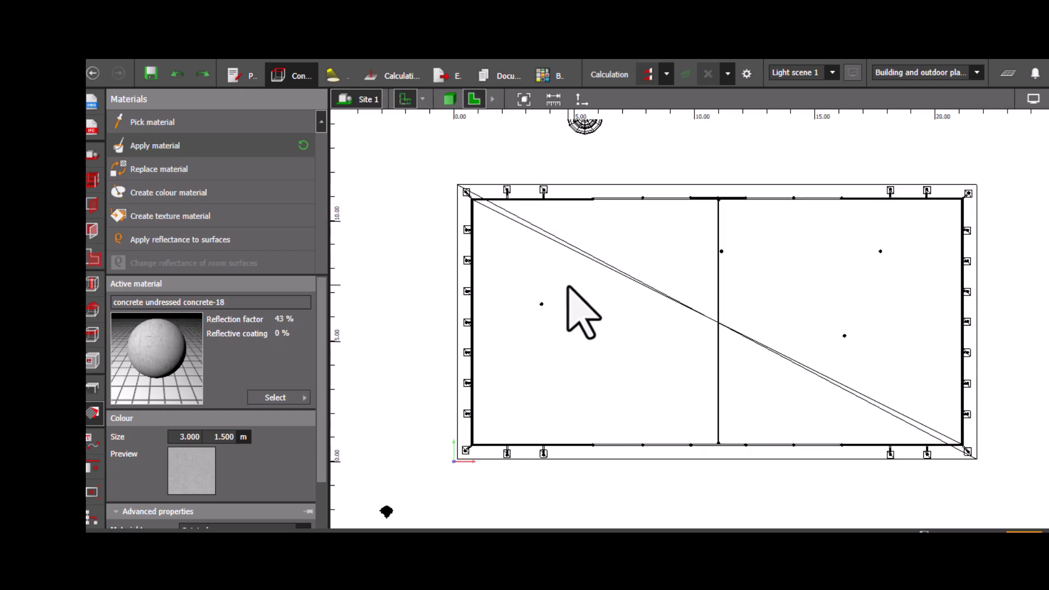
pyautogui.click(558, 100)
pyautogui.click(425, 159)
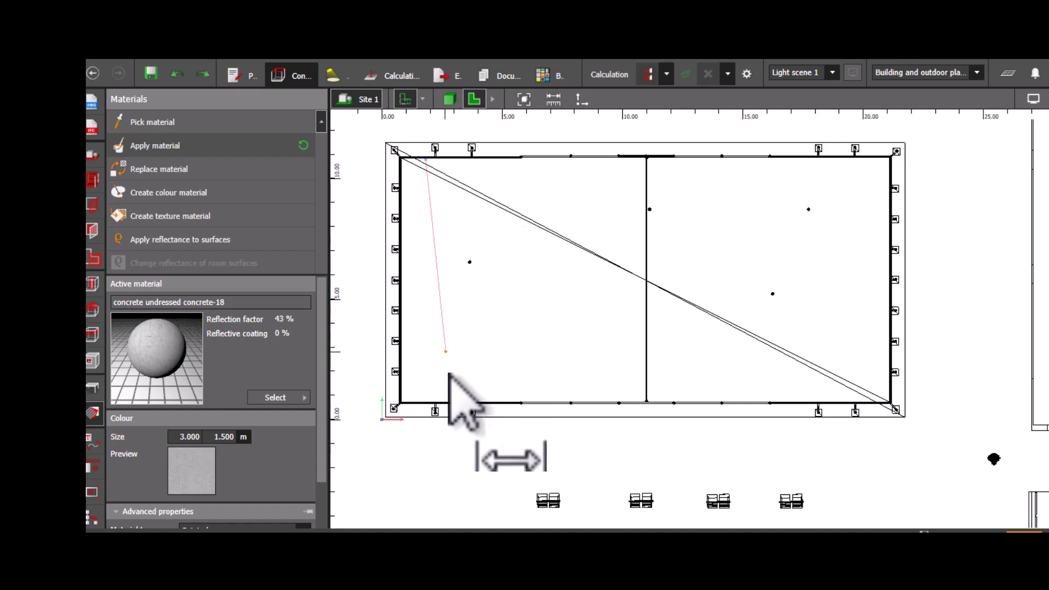
pyautogui.click(427, 401)
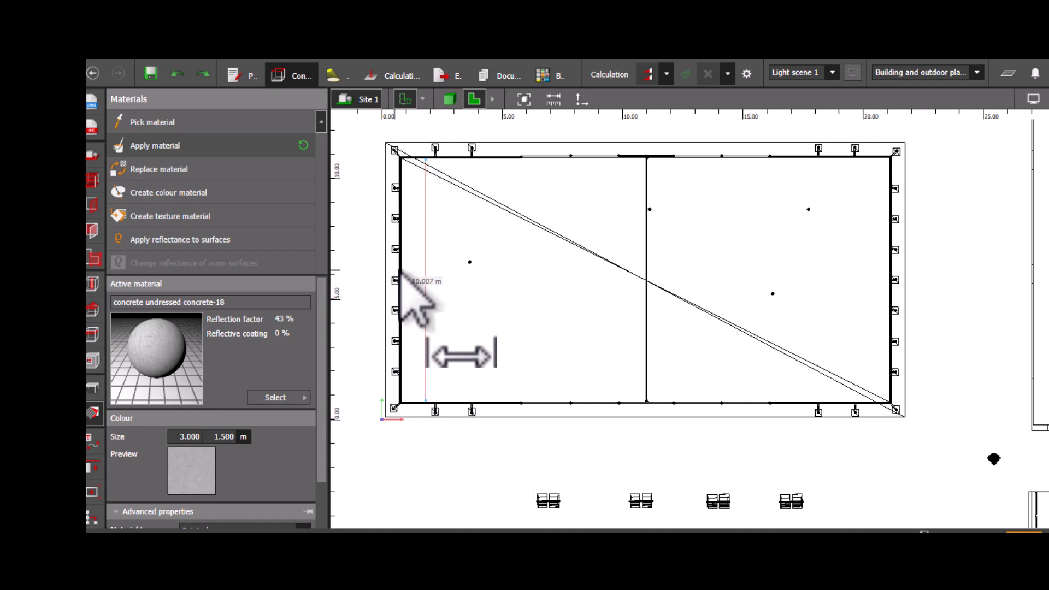
# - Measure the court's full length from the left to the right edge
pyautogui.click(554, 99)
pyautogui.click(401, 268)
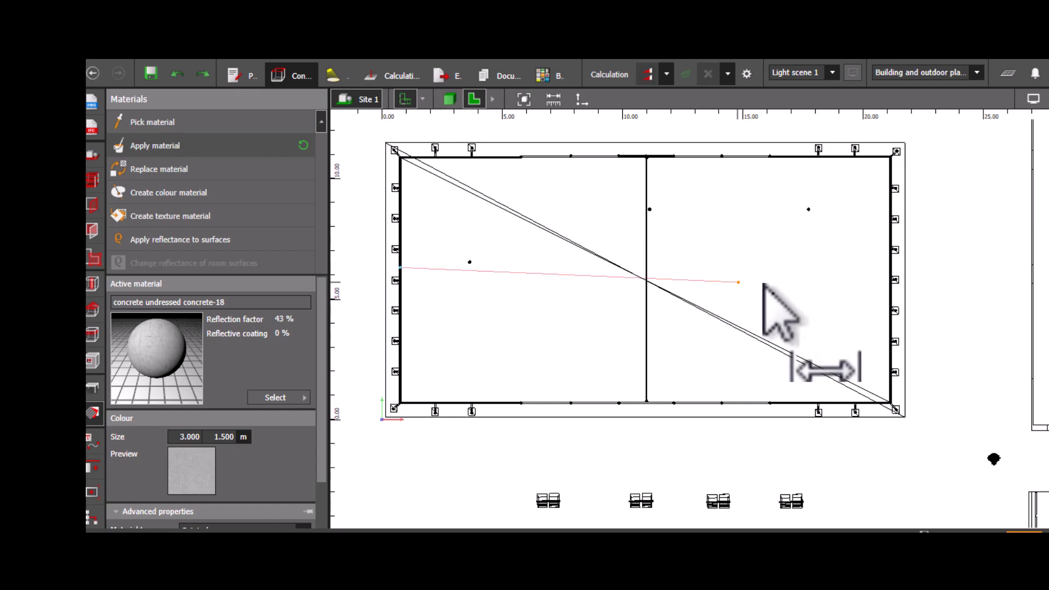
pyautogui.click(886, 268)
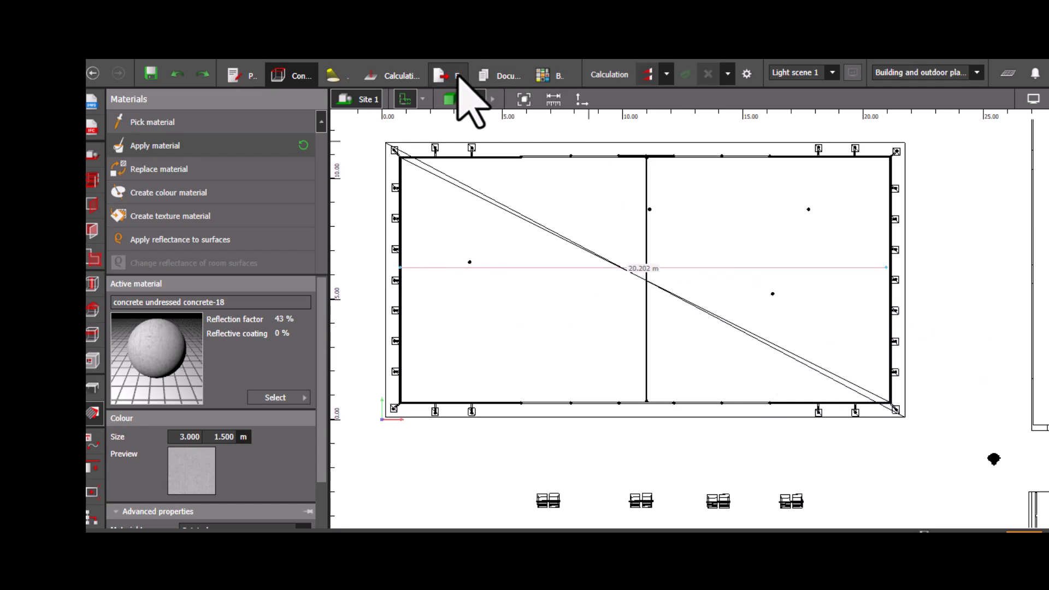
# - Apply the concrete undressed concrete-18 material to the top of the curb along the court's near side
pyautogui.click(454, 98)
pyautogui.scroll(-4, 643, 361)
pyautogui.moveTo(634, 428); pyautogui.dragTo(445, 293, button='right')
pyautogui.scroll(4, 619, 378)
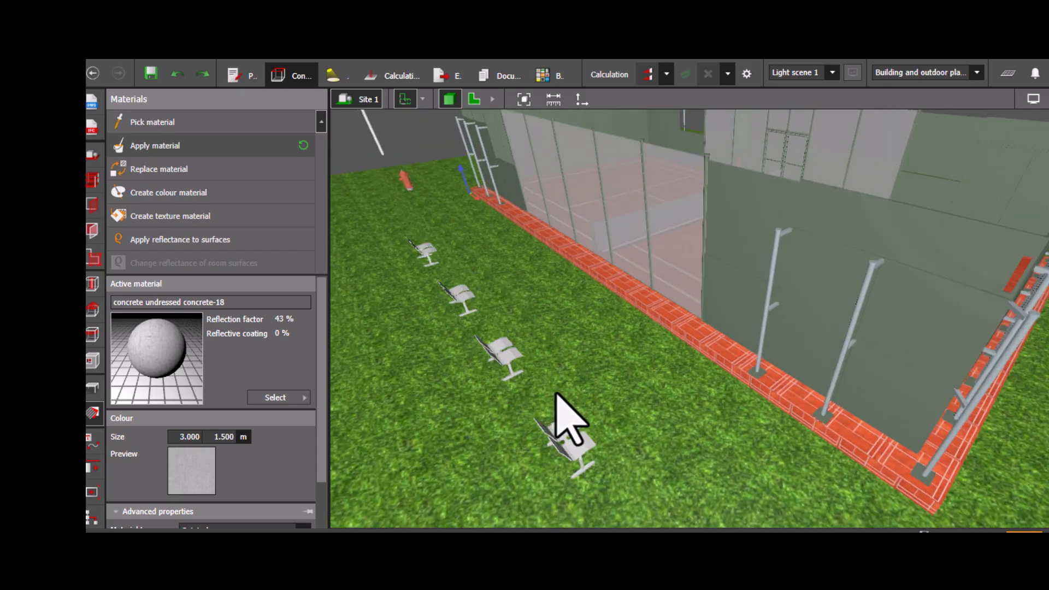
pyautogui.moveTo(470, 394); pyautogui.dragTo(566, 394, button='right')
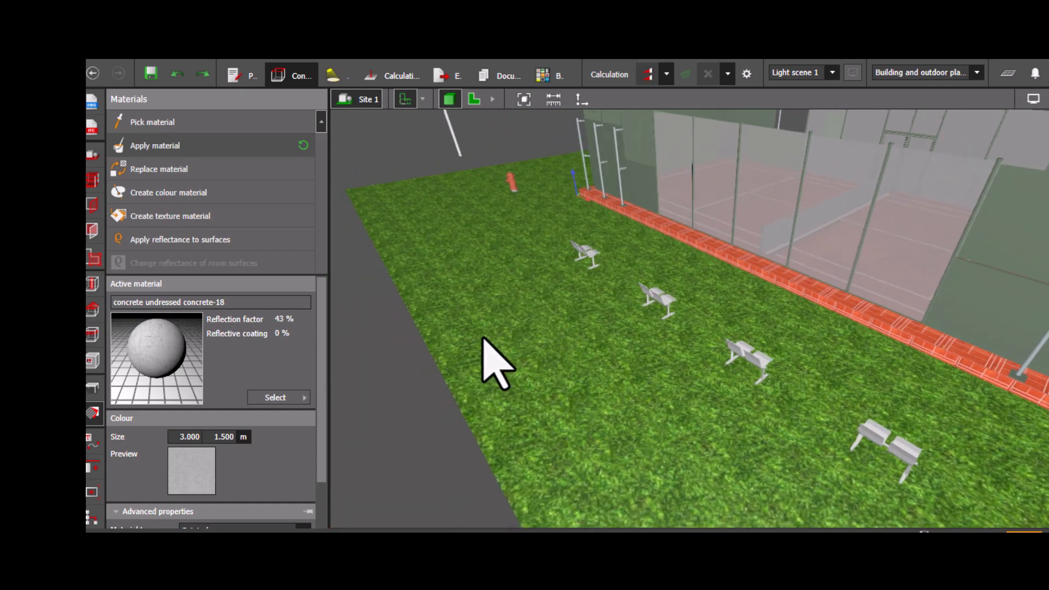
pyautogui.moveTo(479, 331); pyautogui.dragTo(616, 392, button='right')
pyautogui.scroll(-3, 618, 390)
pyautogui.moveTo(638, 383); pyautogui.dragTo(566, 344, button='middle')
pyautogui.scroll(-3, 566, 344)
pyautogui.moveTo(627, 363); pyautogui.dragTo(442, 377, button='right')
pyautogui.scroll(5, 761, 300)
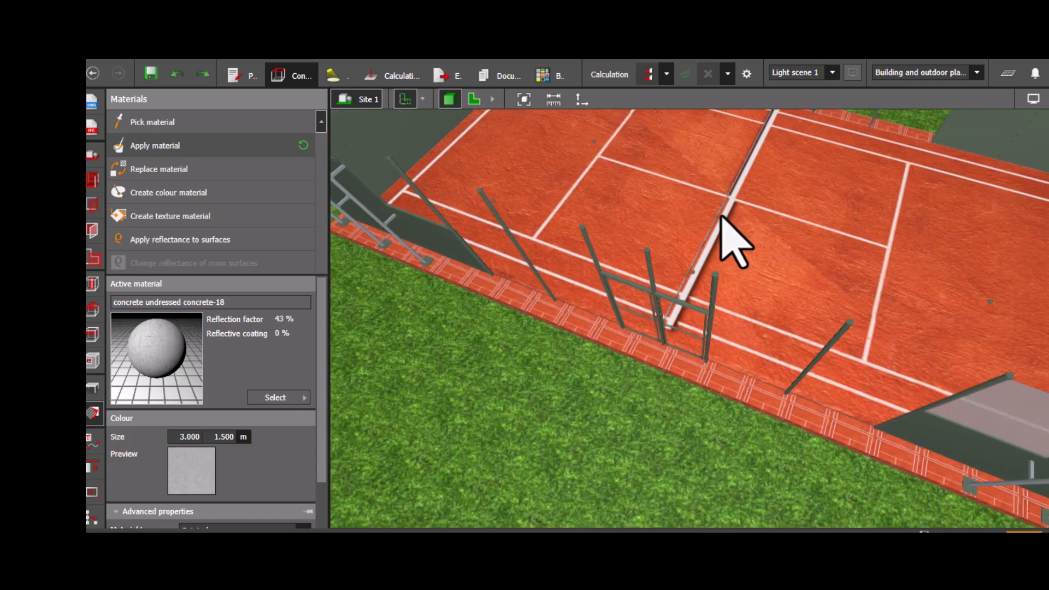
pyautogui.moveTo(691, 216); pyautogui.dragTo(661, 291, button='middle')
pyautogui.moveTo(622, 305); pyautogui.dragTo(665, 279, button='right')
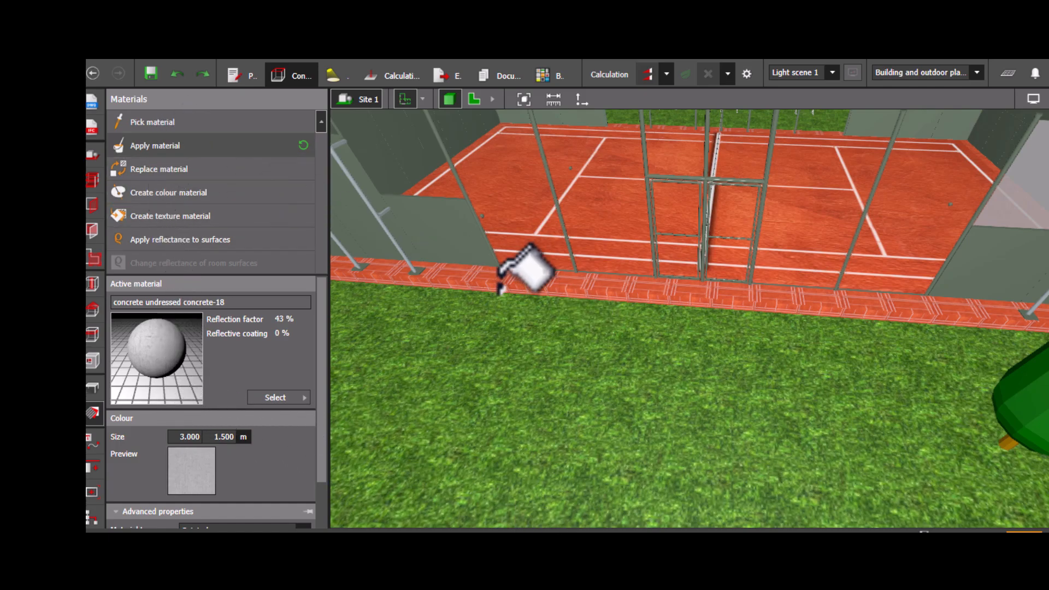
pyautogui.click(568, 280)
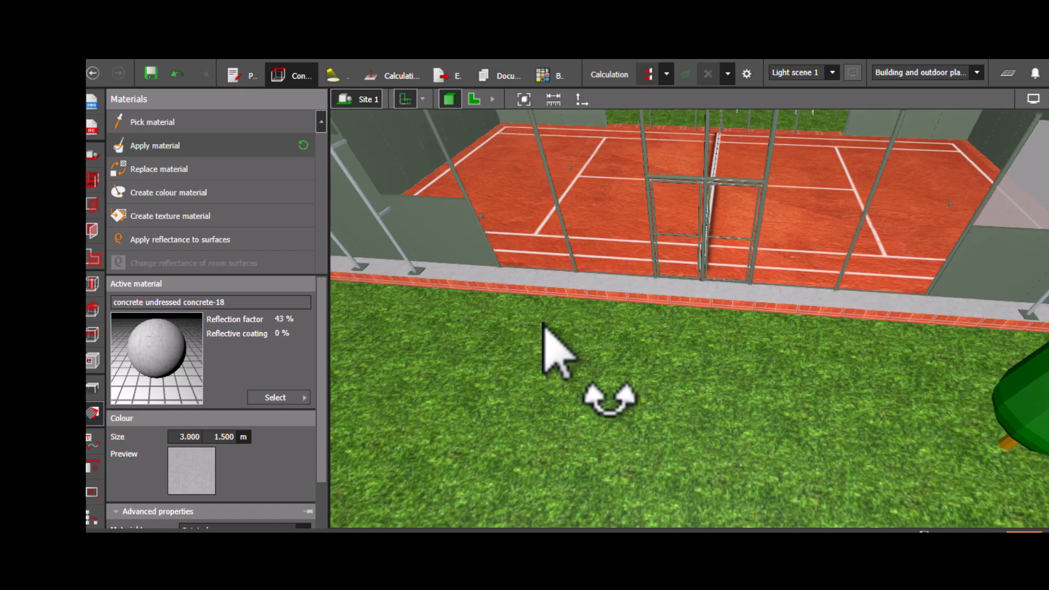
# - Apply the same concrete material to the front face of that curb
pyautogui.moveTo(541, 327); pyautogui.dragTo(553, 327, button='right')
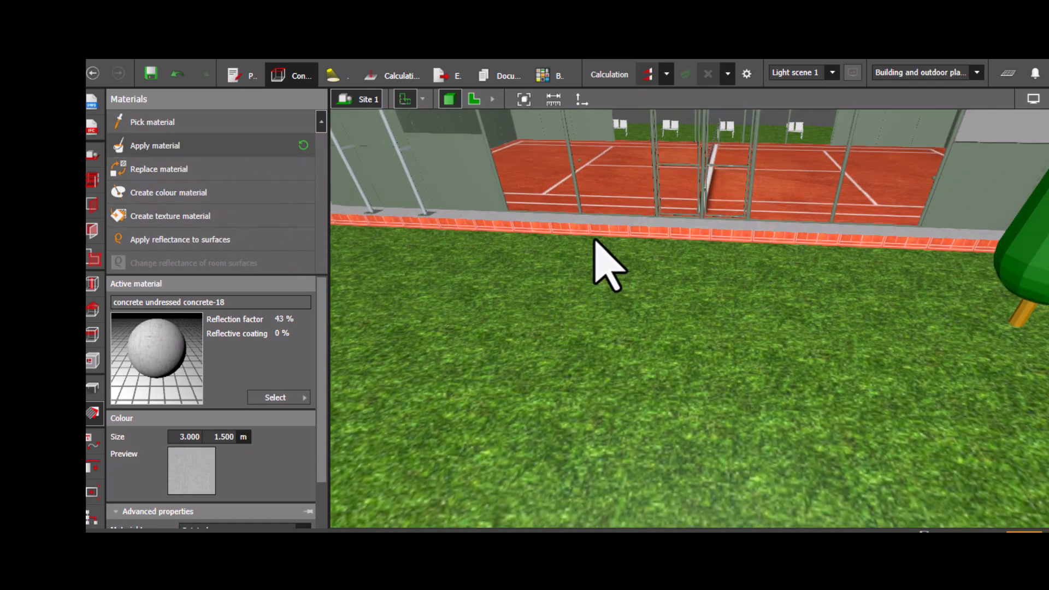
pyautogui.click(595, 237)
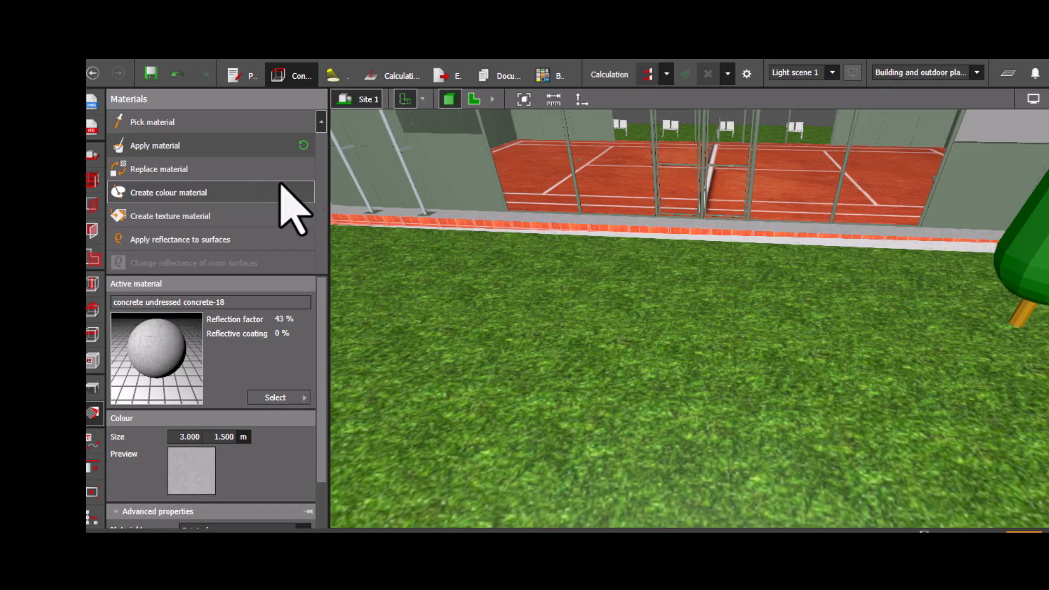
pyautogui.click(638, 226)
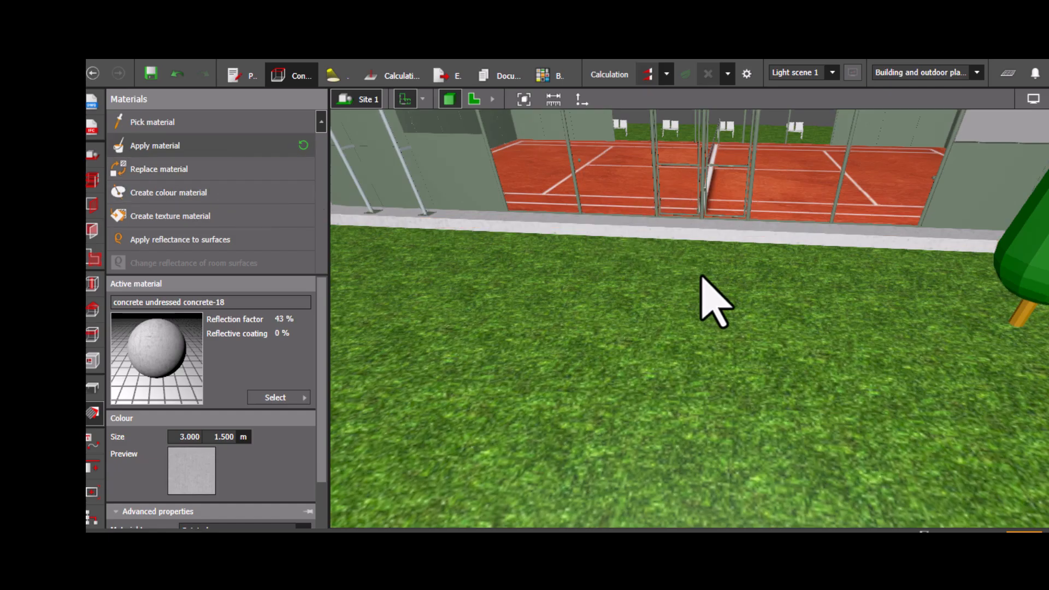
# - Apply the concrete material to the curb along the court's other side
pyautogui.moveTo(749, 328); pyautogui.dragTo(641, 399, button='right')
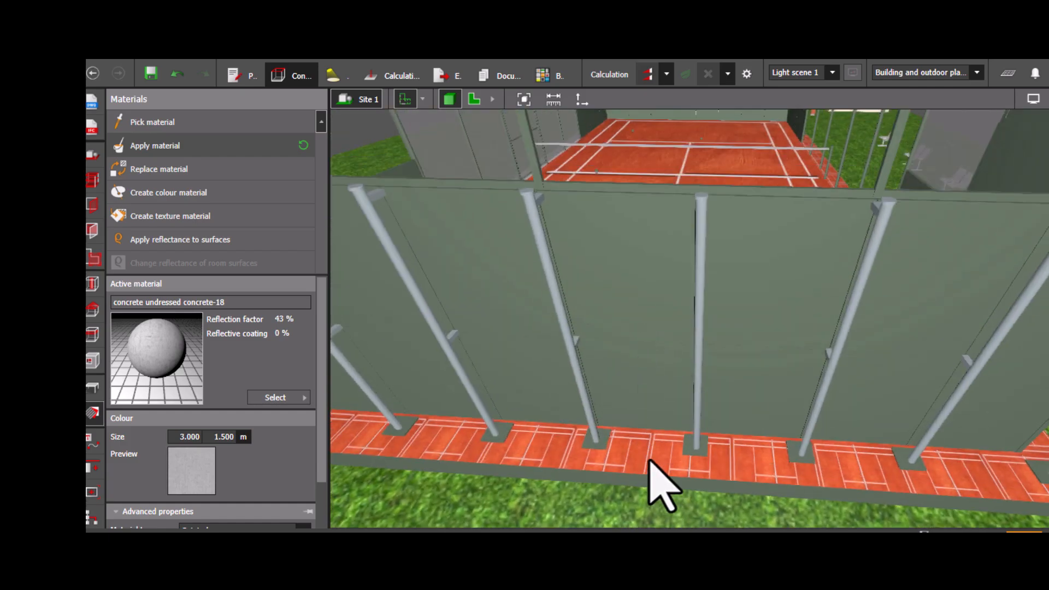
pyautogui.click(614, 465)
pyautogui.moveTo(713, 481); pyautogui.dragTo(637, 487, button='right')
pyautogui.click(229, 147)
pyautogui.click(520, 292)
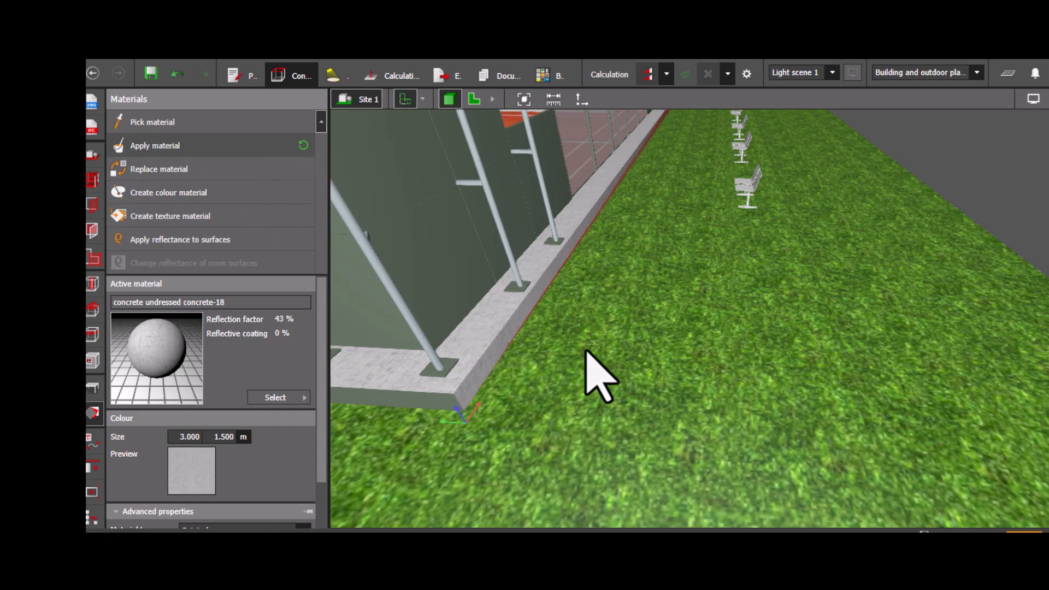
# - Apply the concrete material to the remaining side faces of the curb under the fence posts
pyautogui.scroll(-6, 586, 351)
pyautogui.moveTo(517, 400); pyautogui.dragTo(706, 408, button='right')
pyautogui.scroll(5, 721, 393)
pyautogui.moveTo(744, 368); pyautogui.dragTo(579, 354, button='middle')
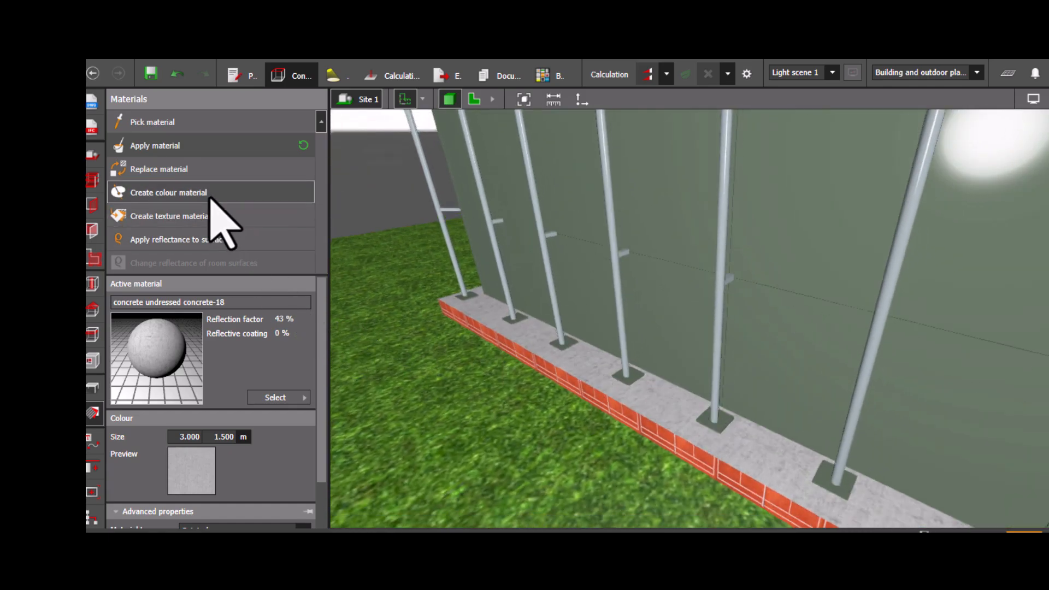
pyautogui.click(196, 149)
pyautogui.click(667, 426)
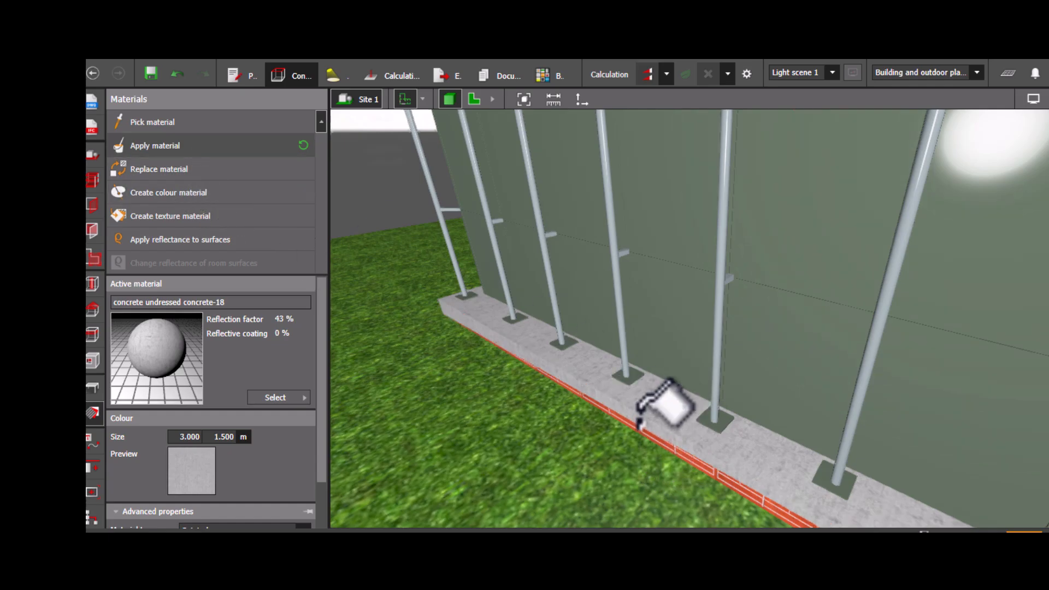
pyautogui.click(662, 418)
# - Pick the Grass material from the site's ground surface
pyautogui.scroll(-5, 637, 468)
pyautogui.scroll(-4, 710, 500)
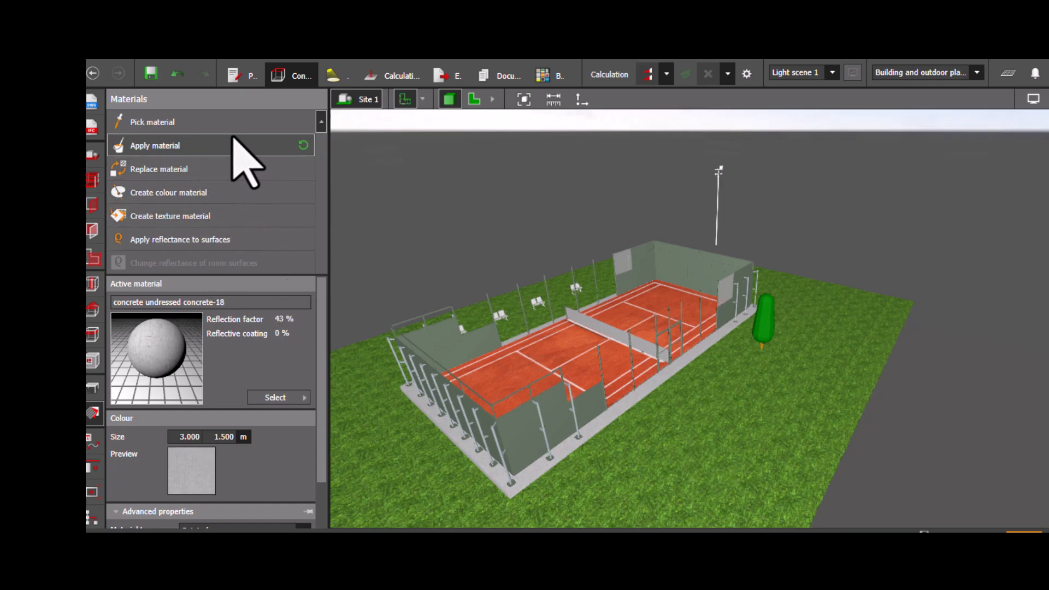
pyautogui.moveTo(1000, 441); pyautogui.dragTo(754, 355, button='right')
pyautogui.click(746, 358)
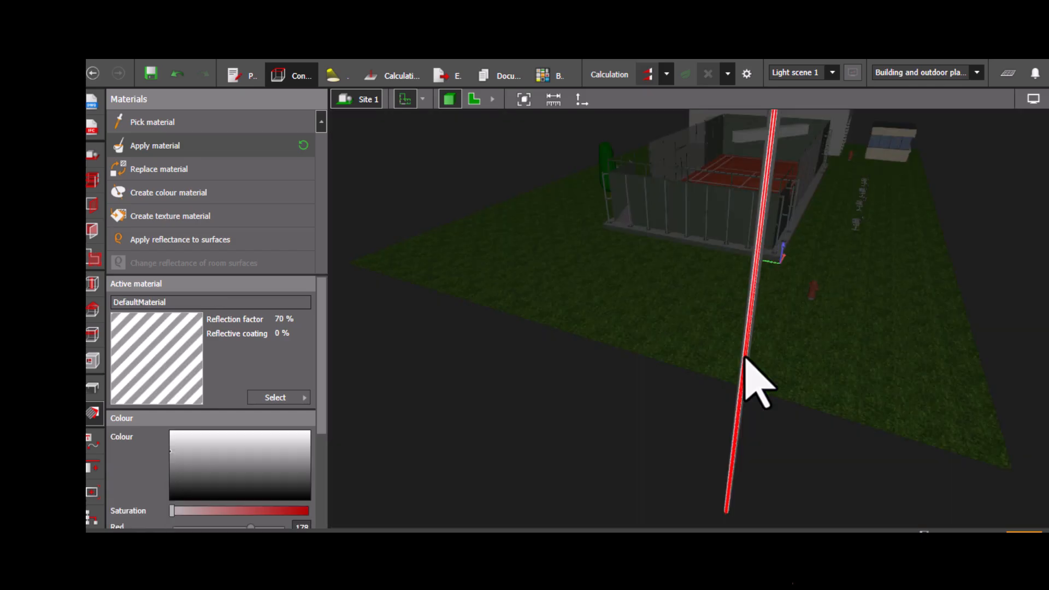
pyautogui.scroll(-2, 798, 402)
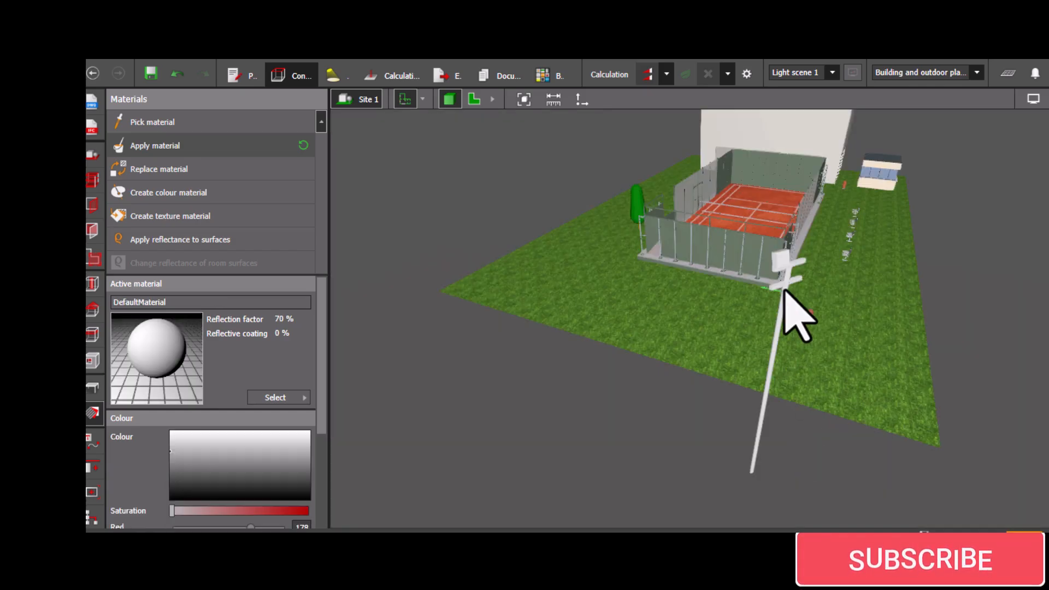
pyautogui.scroll(2, 764, 343)
pyautogui.moveTo(764, 342)
pyautogui.mouseDown(button='middle')
pyautogui.moveTo(750, 389)
pyautogui.moveTo(765, 353)
pyautogui.mouseUp(button='middle')
pyautogui.click(739, 389)
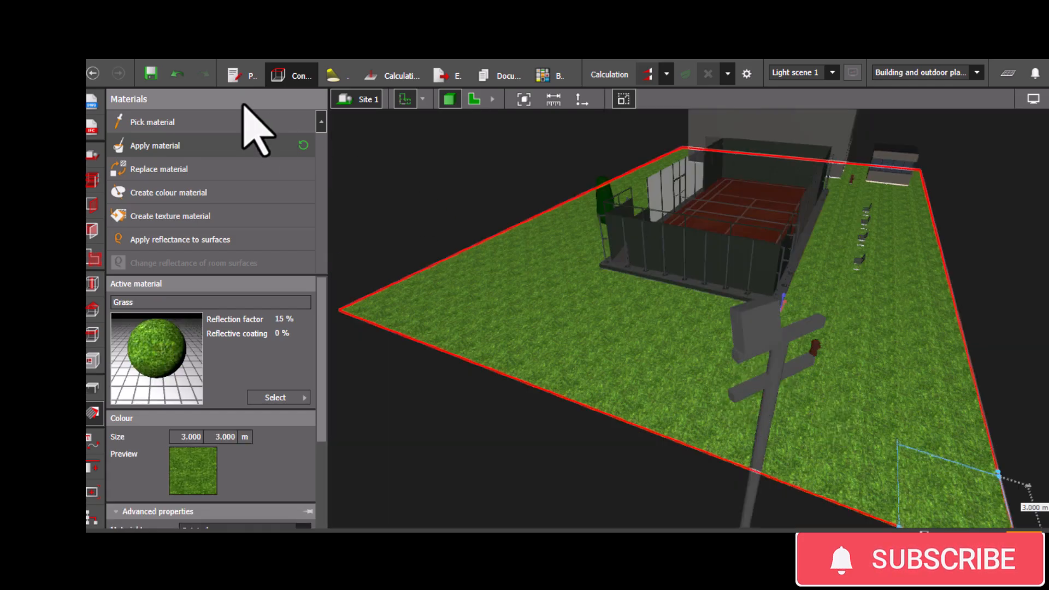
# - Examine the active luminaire's details and photometric data
pyautogui.click(336, 82)
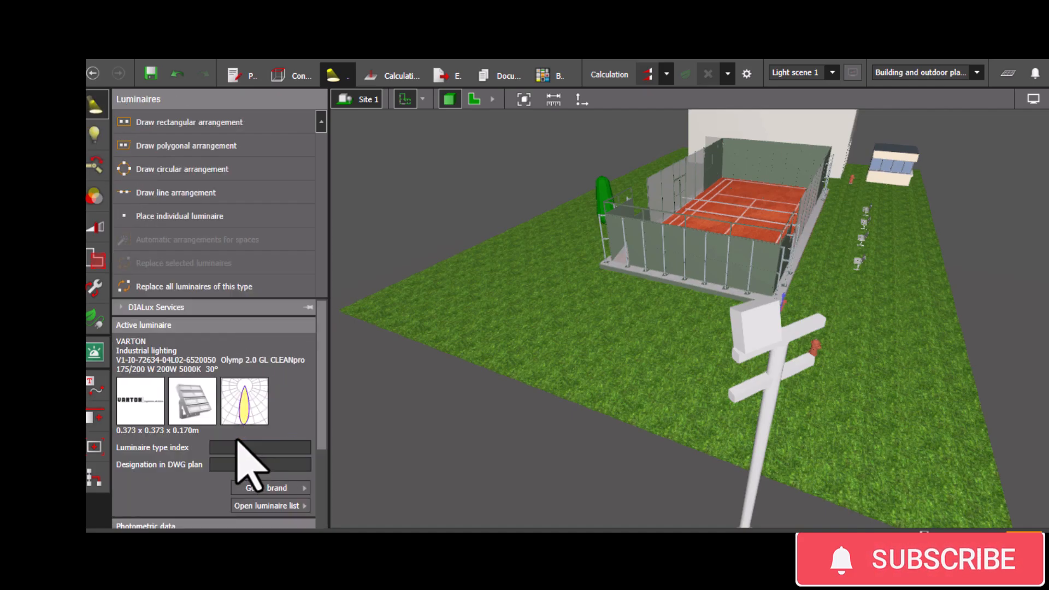
pyautogui.click(216, 465)
pyautogui.scroll(-2, 219, 438)
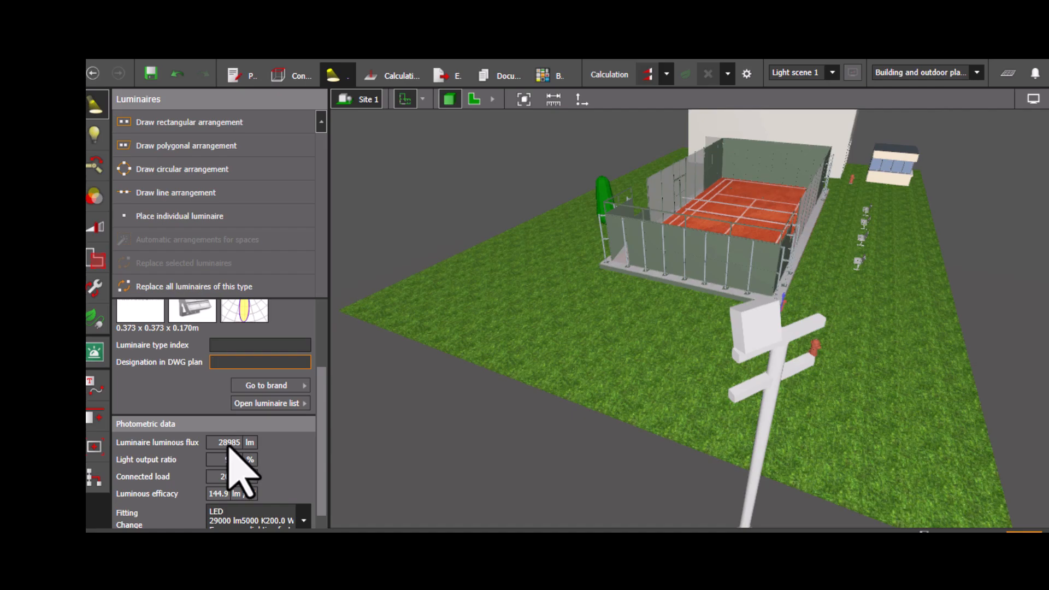
pyautogui.moveTo(550, 461); pyautogui.dragTo(425, 404, button='right')
pyautogui.moveTo(544, 438); pyautogui.dragTo(579, 455, button='right')
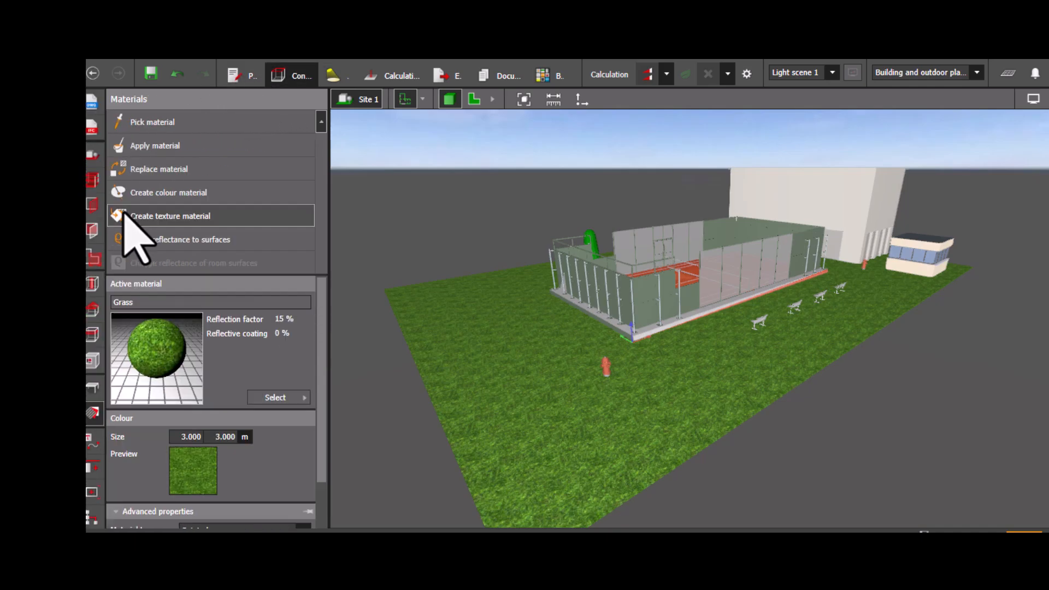
# - Place a vertical cylinder object left of the court's lower-left corner, at about X -4.3 m, Y 2.1 m, in the plan view
pyautogui.click(94, 388)
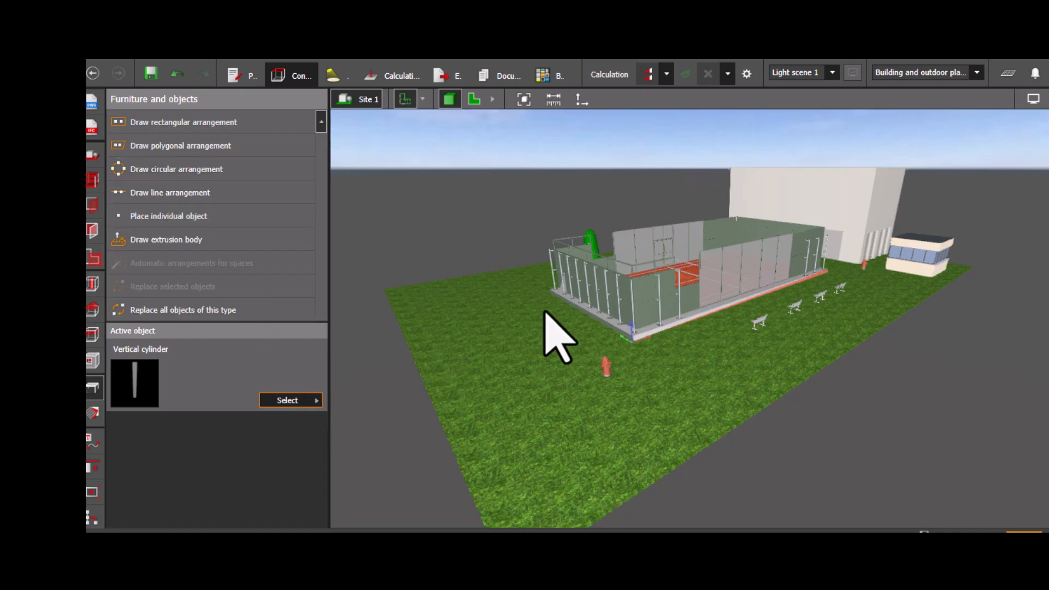
pyautogui.scroll(10, 480, 314)
pyautogui.moveTo(638, 349); pyautogui.dragTo(640, 136)
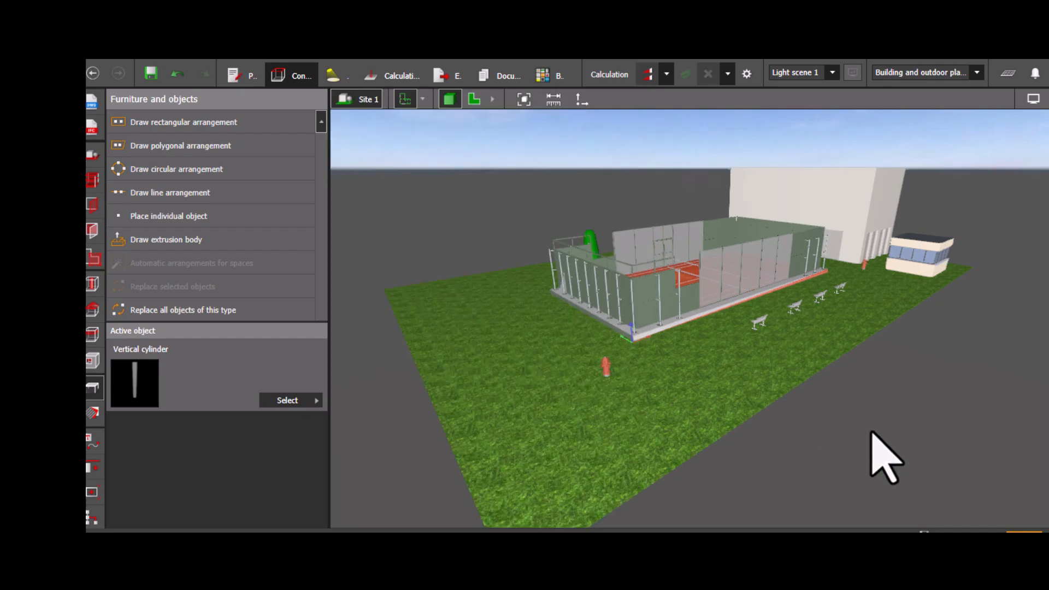
pyautogui.click(472, 100)
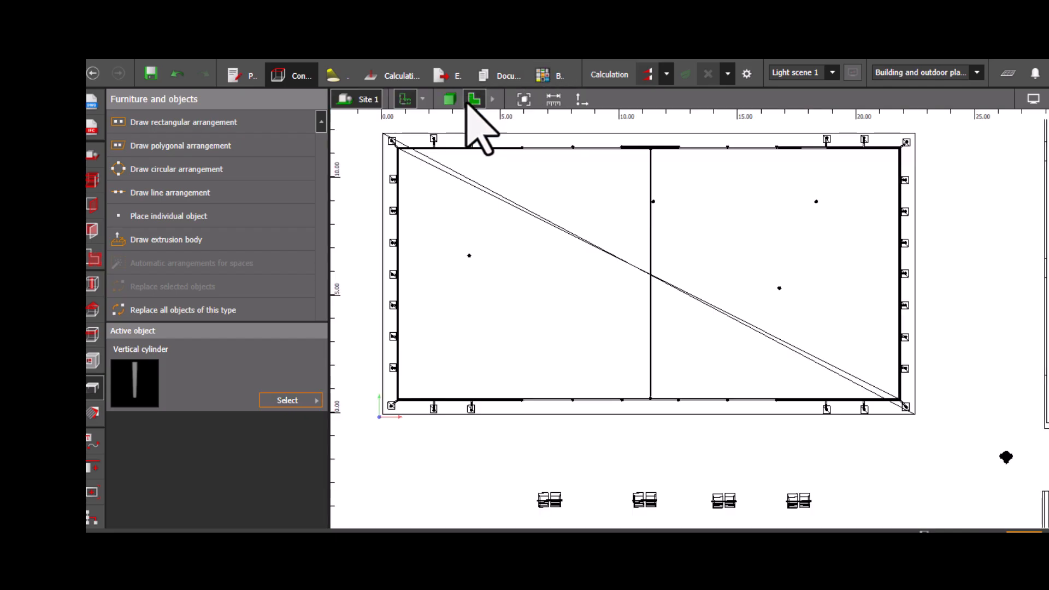
pyautogui.click(293, 404)
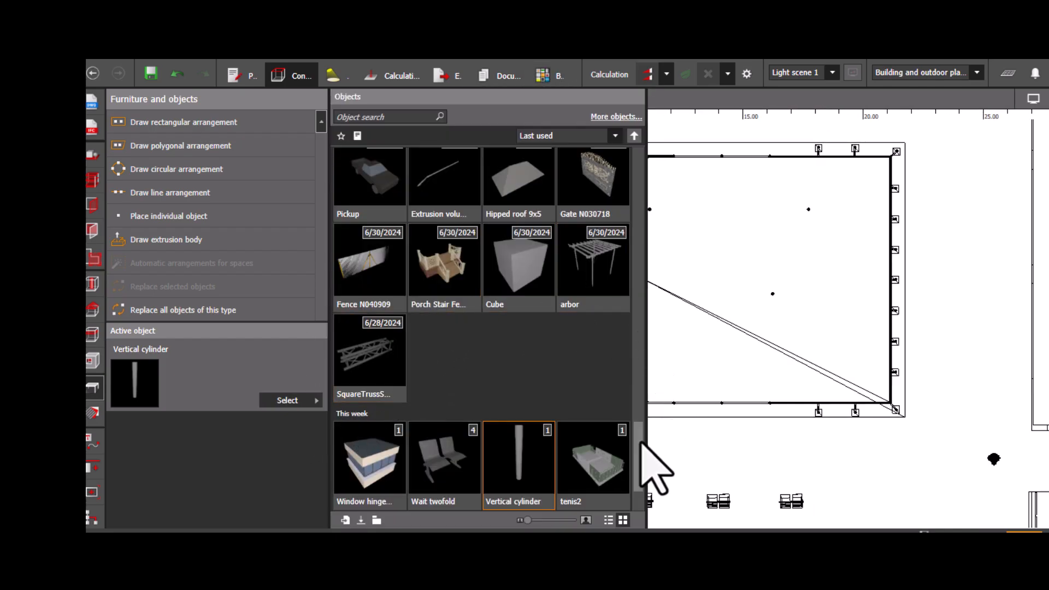
pyautogui.click(637, 231)
pyautogui.moveTo(635, 229); pyautogui.dragTo(650, 159)
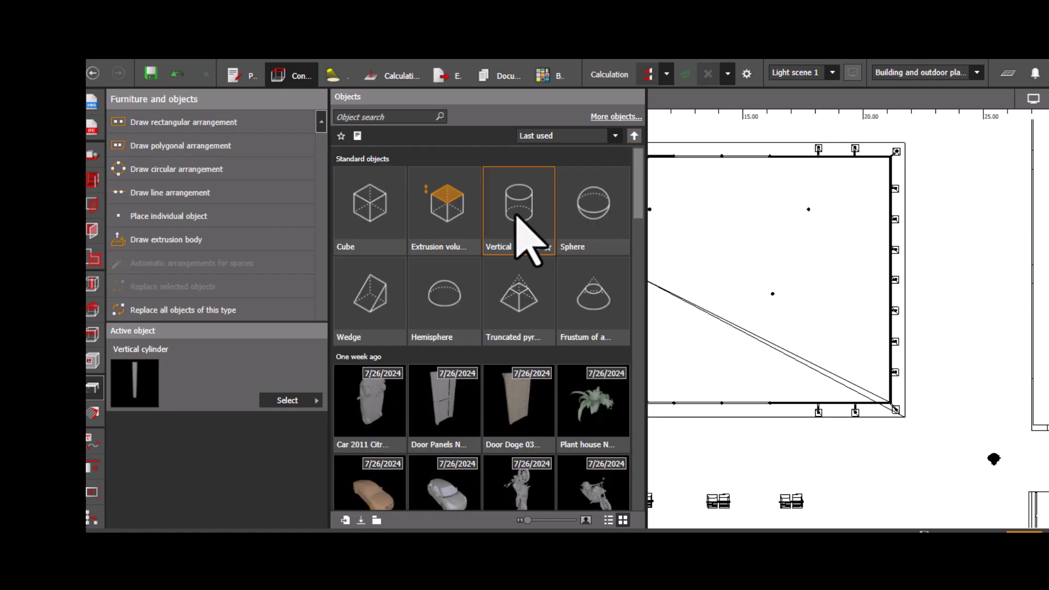
pyautogui.moveTo(518, 219); pyautogui.dragTo(703, 444)
pyautogui.scroll(-2, 702, 446)
pyautogui.moveTo(692, 447); pyautogui.dragTo(784, 398, button='middle')
pyautogui.scroll(-1, 795, 383)
pyautogui.moveTo(805, 387); pyautogui.dragTo(484, 329)
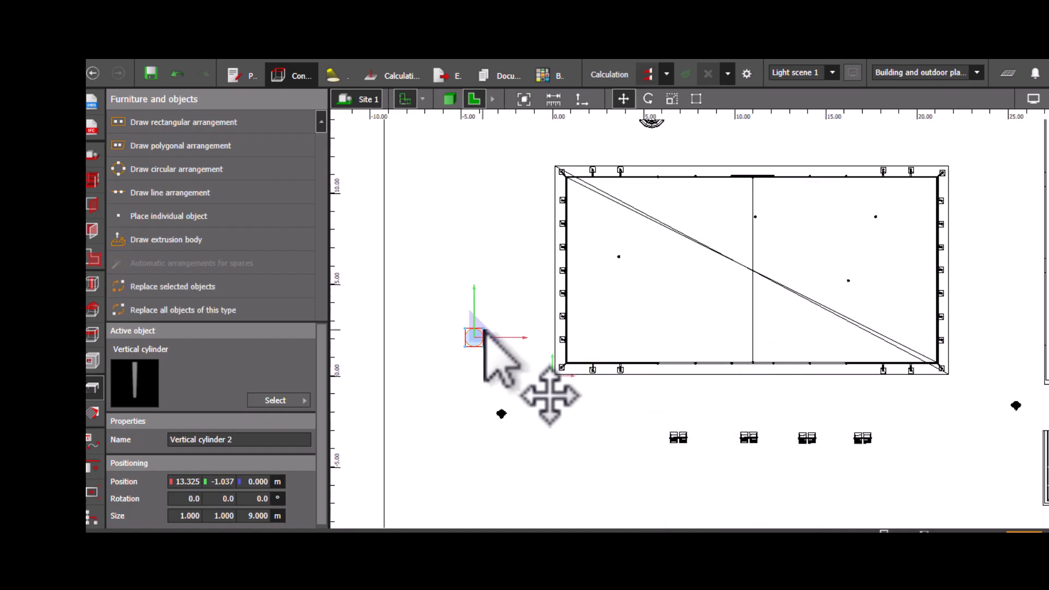
# - Set the vertical cylinder's height to 12 m
pyautogui.scroll(-1, 175, 481)
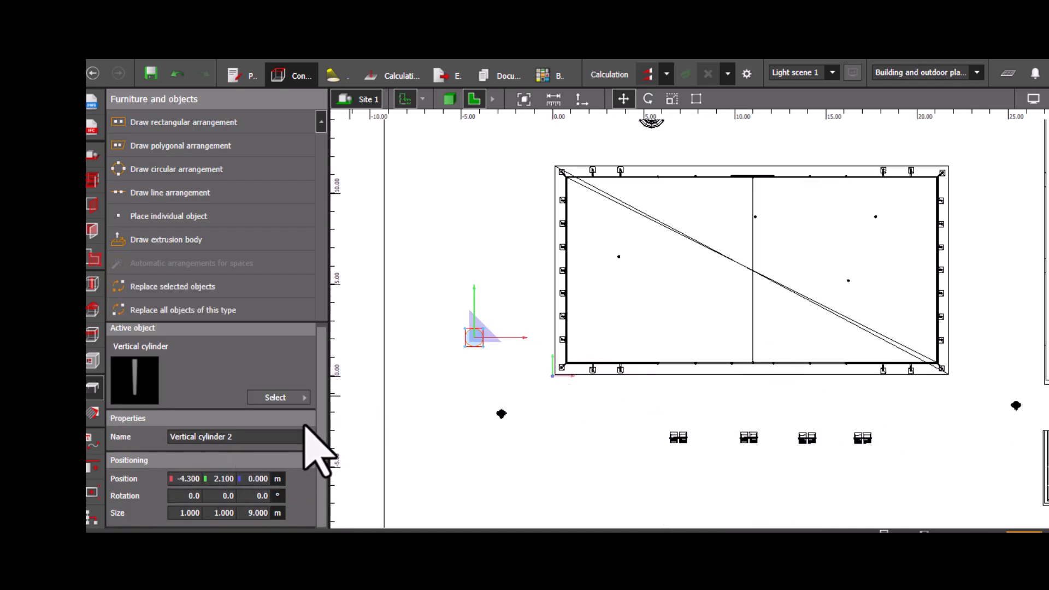
pyautogui.scroll(-2, 391, 440)
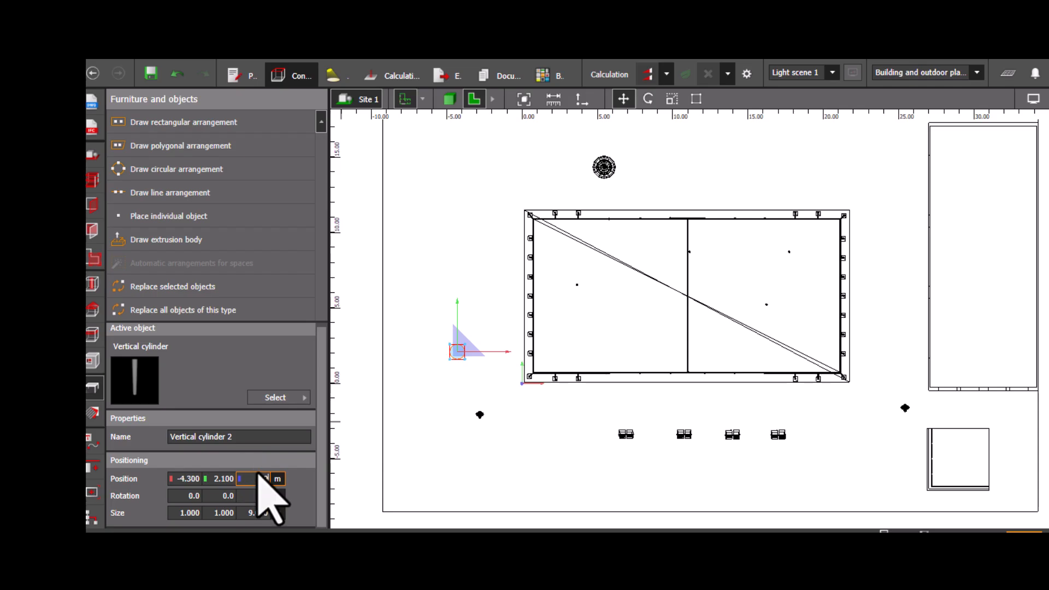
pyautogui.click(449, 99)
pyautogui.moveTo(534, 386); pyautogui.dragTo(475, 429)
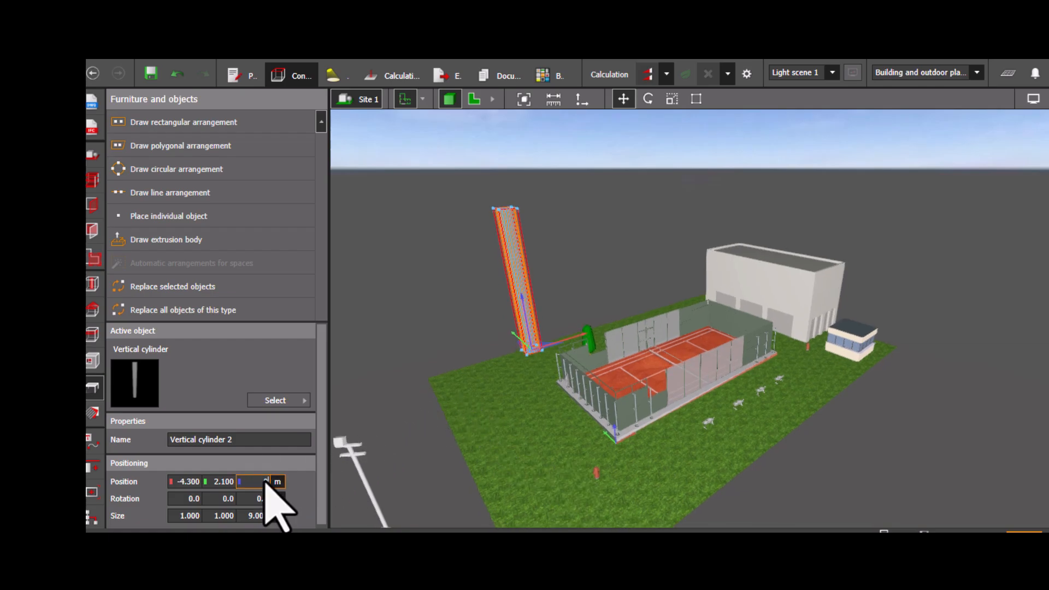
pyautogui.press('Return')
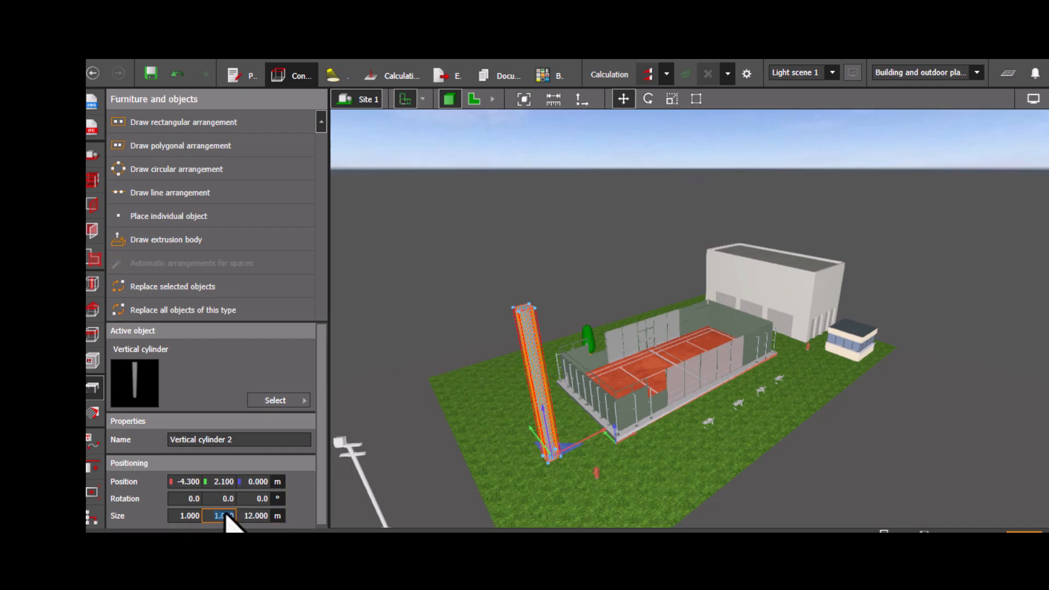
# - Set the vertical cylinder's width and depth to 0.15 m each
pyautogui.write('0.15')
pyautogui.press('Return')
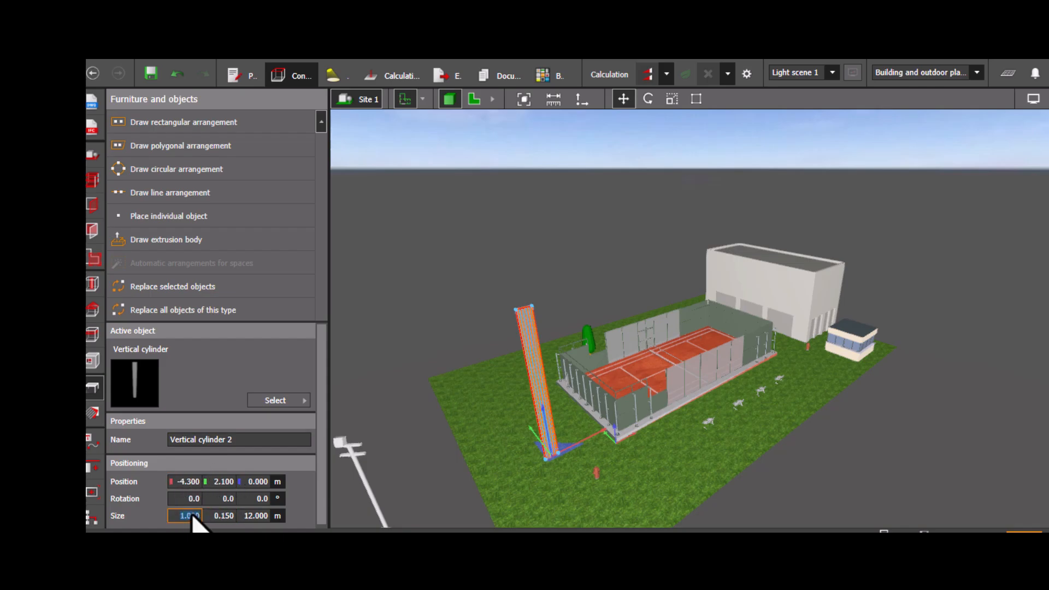
pyautogui.write('0.15')
pyautogui.press('Return')
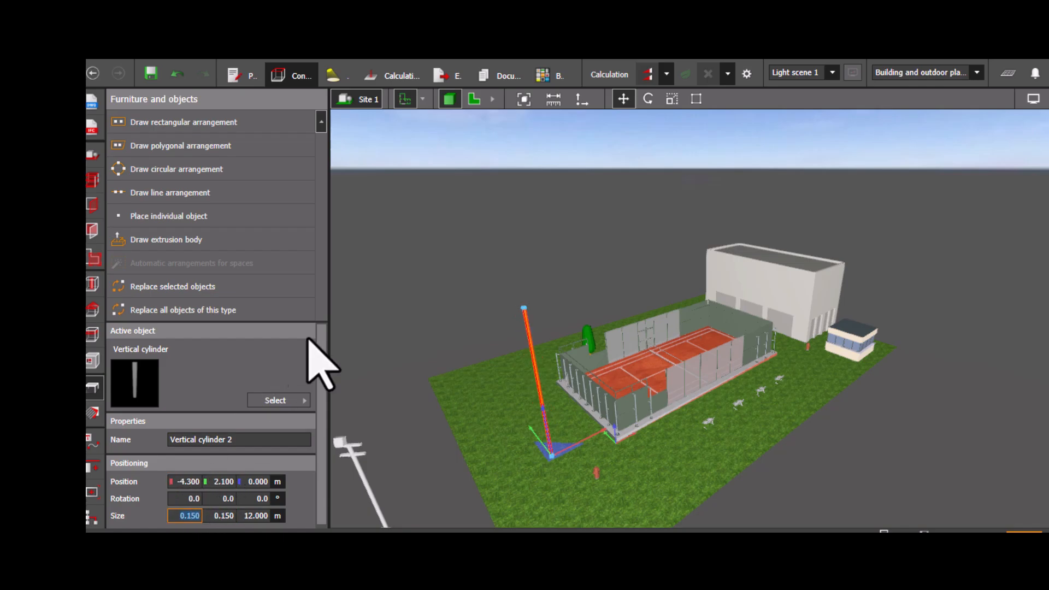
# - Inspect the new pole and the existing lamp post's crossbar in the 3D view
pyautogui.click(505, 438)
pyautogui.scroll(1, 505, 437)
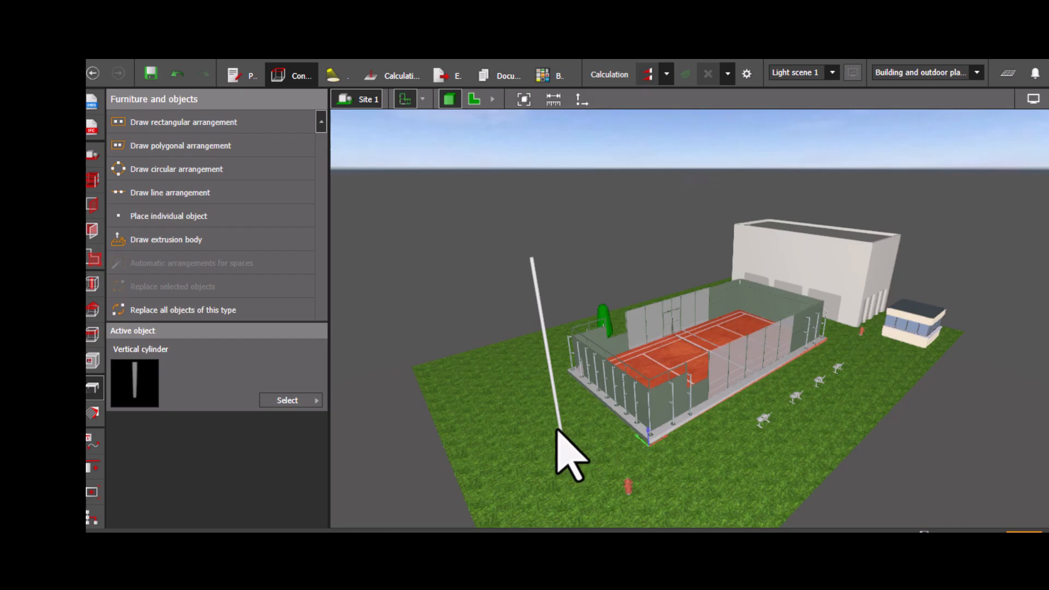
pyautogui.click(557, 429)
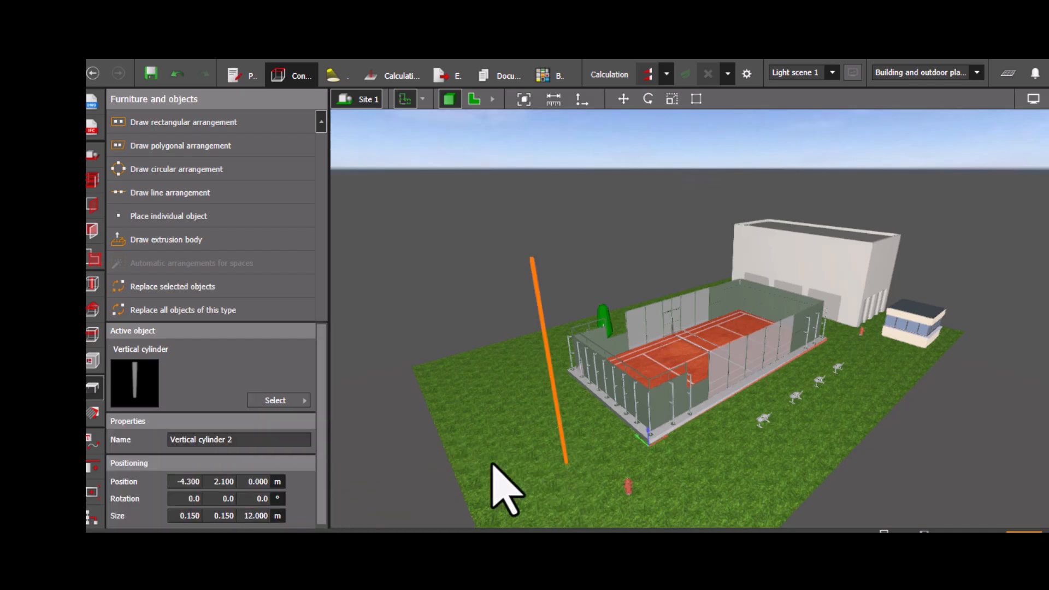
pyautogui.moveTo(545, 487)
pyautogui.mouseDown(button='right')
pyautogui.moveTo(548, 429)
pyautogui.moveTo(550, 486)
pyautogui.moveTo(545, 478)
pyautogui.mouseUp(button='right')
pyautogui.scroll(1, 547, 445)
pyautogui.scroll(-5, 514, 488)
pyautogui.moveTo(487, 515); pyautogui.dragTo(508, 486, button='right')
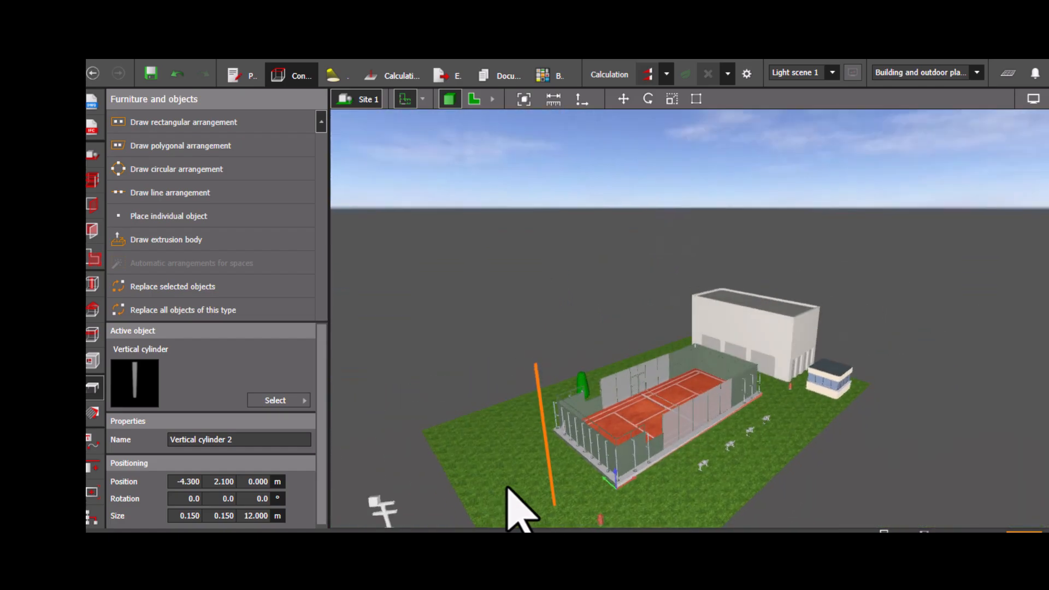
pyautogui.scroll(4, 508, 486)
pyautogui.moveTo(508, 486); pyautogui.dragTo(548, 428, button='middle')
pyautogui.click(374, 360)
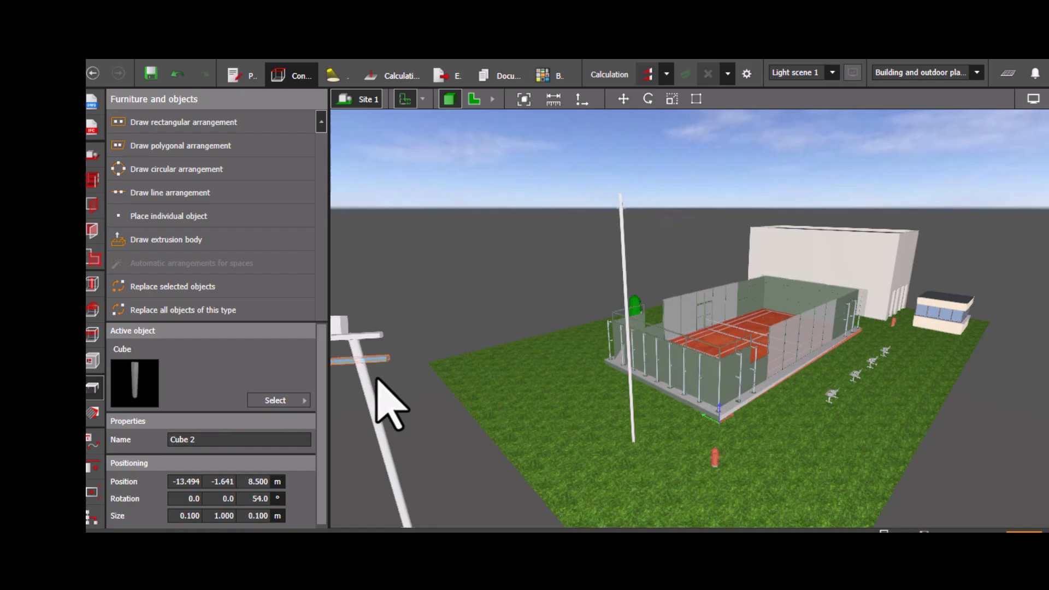
pyautogui.click(430, 428)
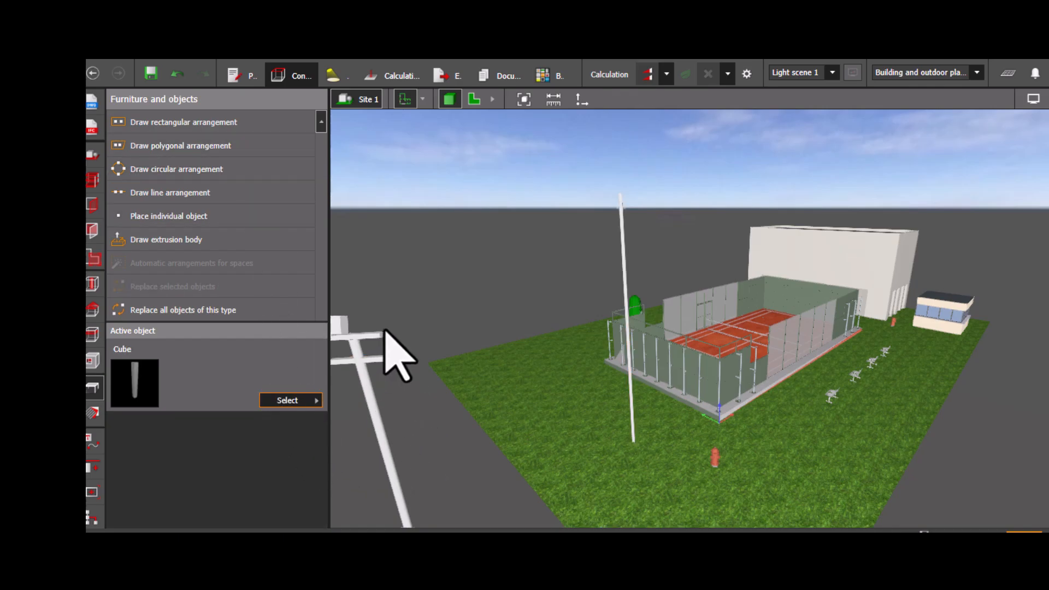
# - Place a standard cube object in the scene next to the new pole, at about X -3.9 m, Y -0.5 m
pyautogui.scroll(5, 415, 306)
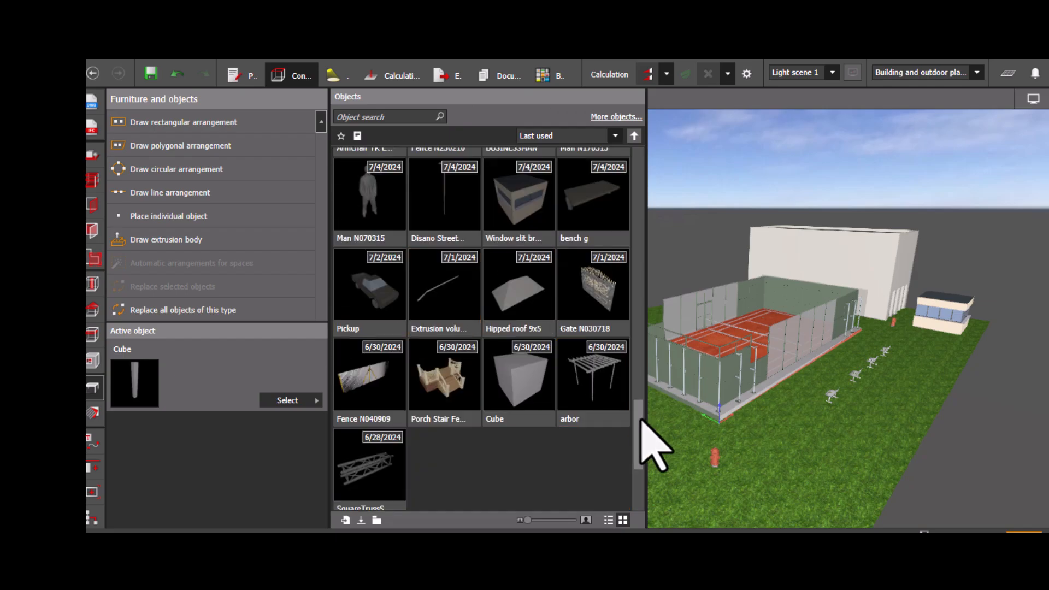
pyautogui.moveTo(640, 418); pyautogui.dragTo(605, 199)
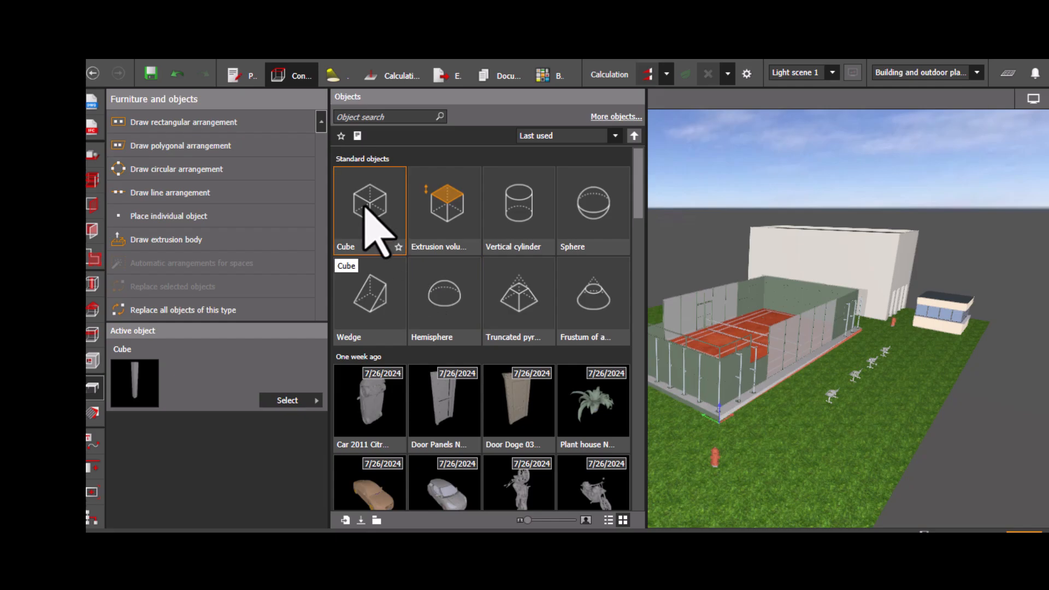
pyautogui.moveTo(365, 207); pyautogui.dragTo(679, 461)
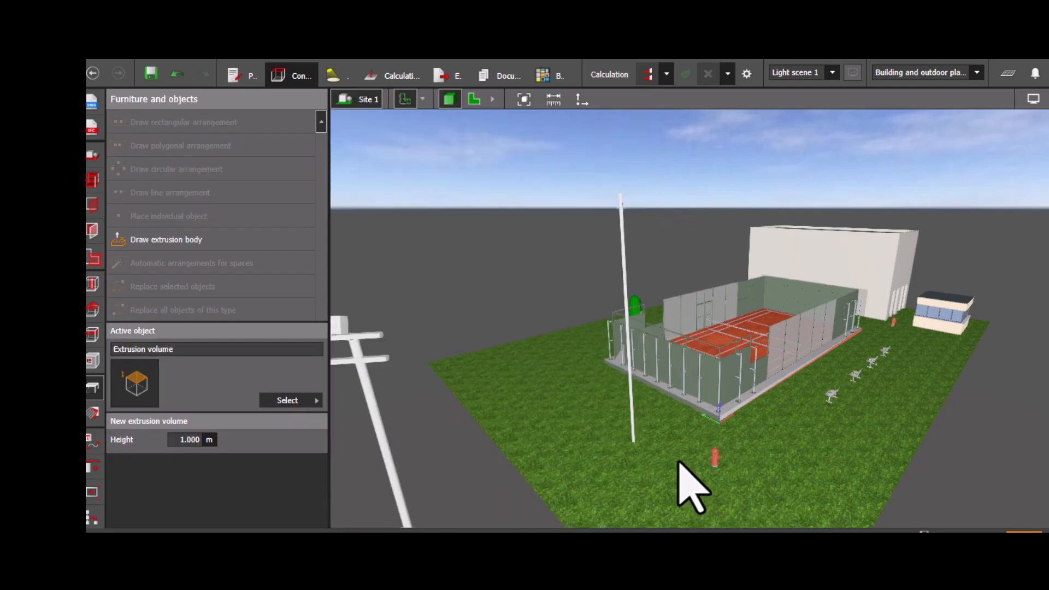
pyautogui.scroll(-1, 593, 443)
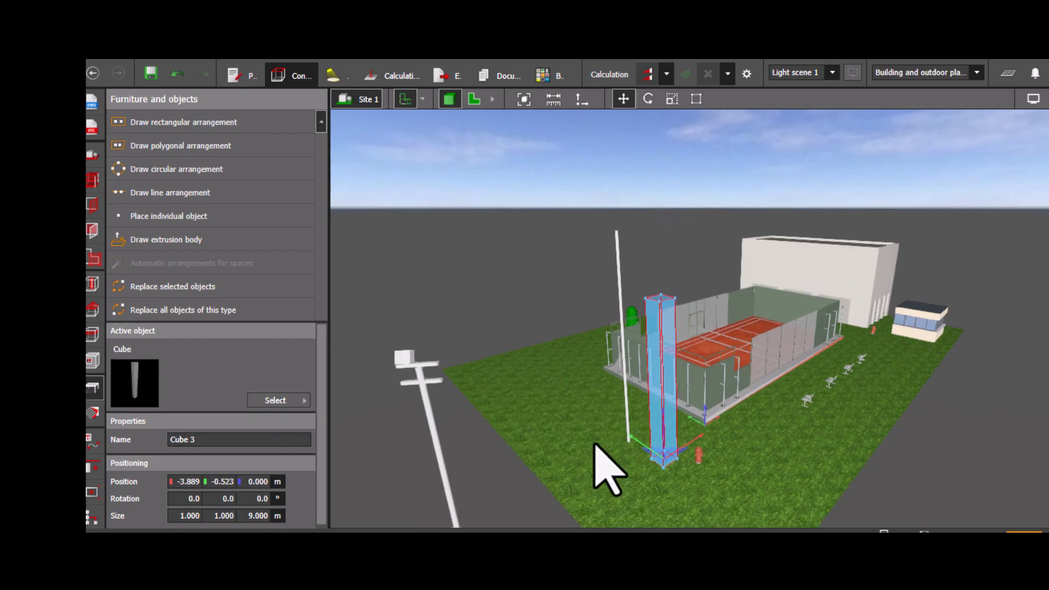
# - Set the cube's Z position to 12 m
pyautogui.click(253, 498)
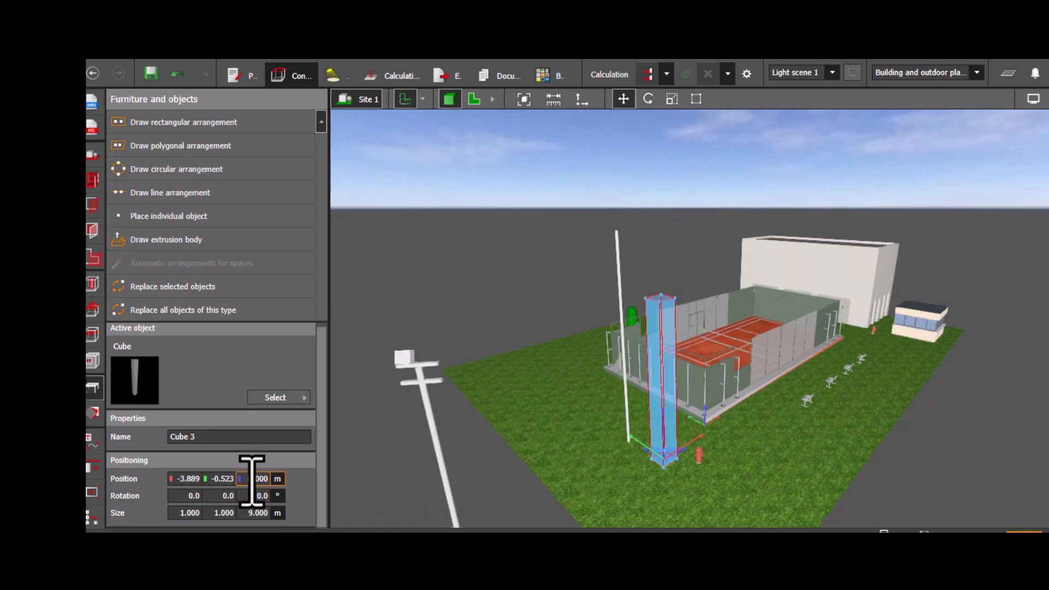
pyautogui.write('12')
pyautogui.press('Return')
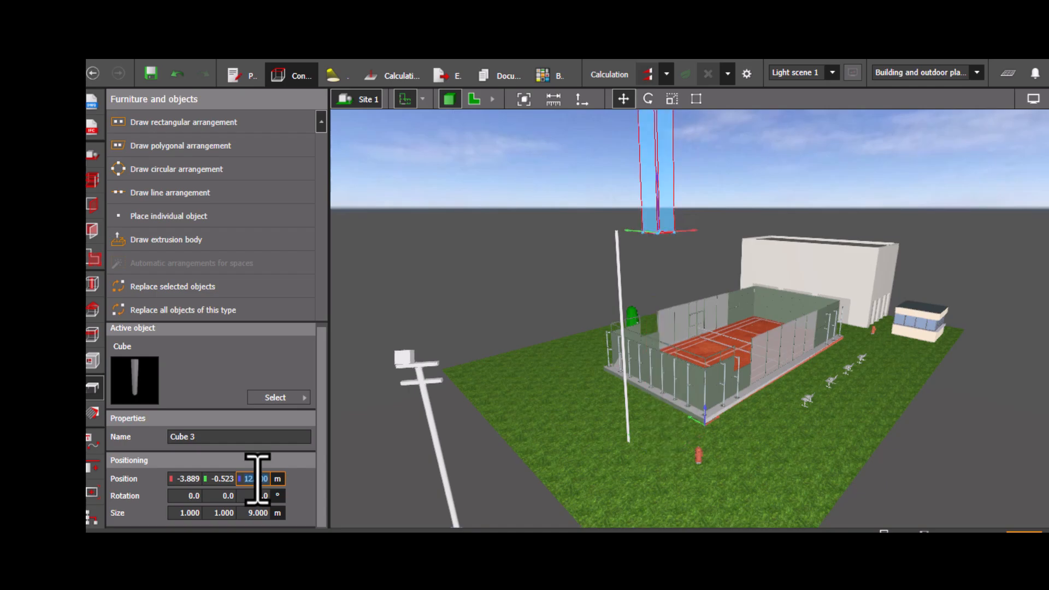
# - Set the cube's height and depth to 0.1 m each, forming a thin crossbar
pyautogui.doubleClick(265, 513)
pyautogui.write('0.1')
pyautogui.press('Return')
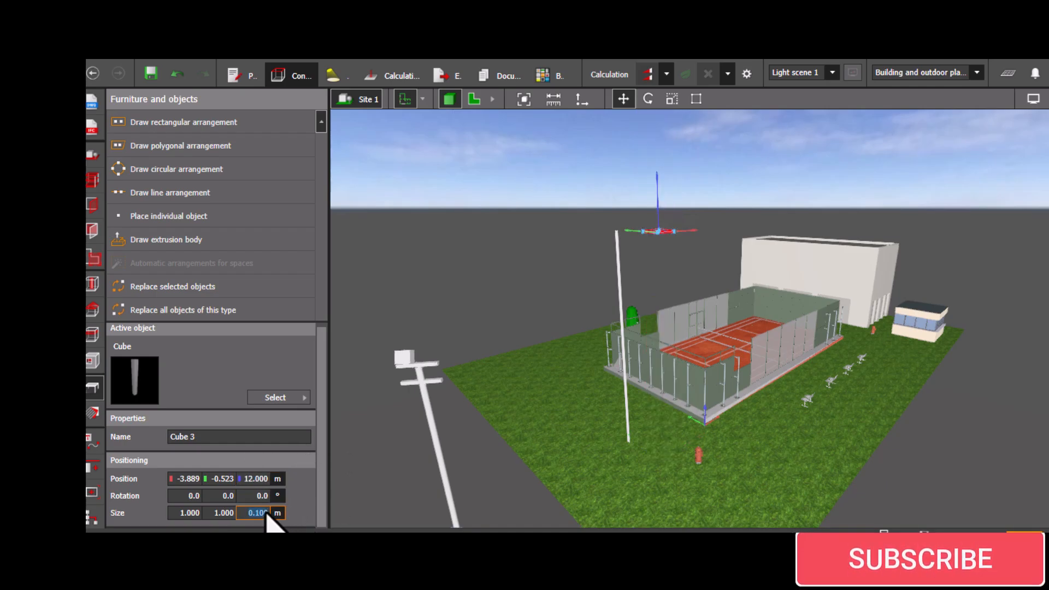
pyautogui.scroll(3, 743, 308)
pyautogui.moveTo(671, 267); pyautogui.dragTo(729, 352, button='middle')
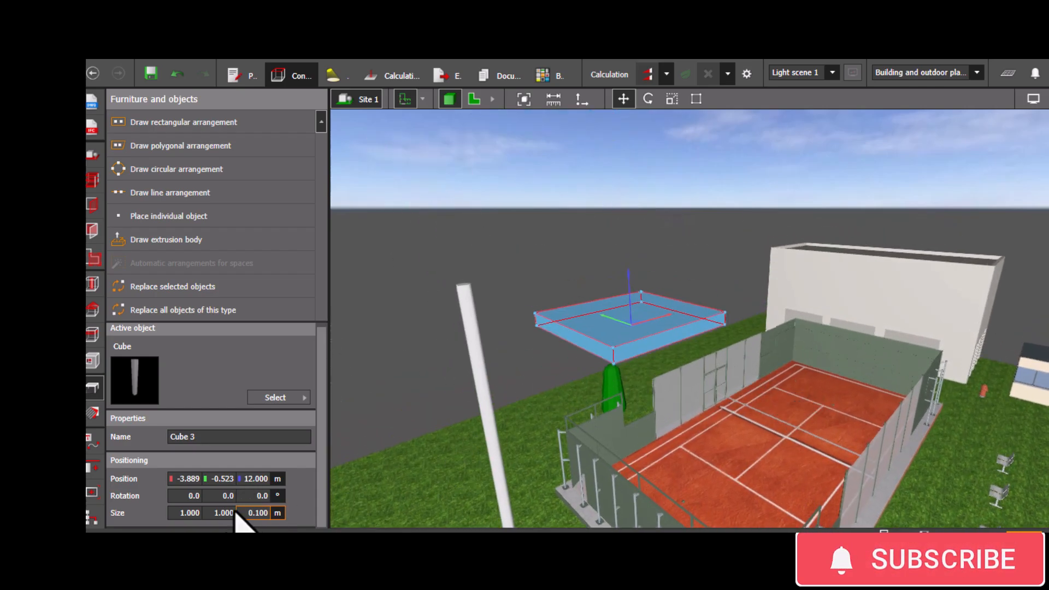
pyautogui.press('Return')
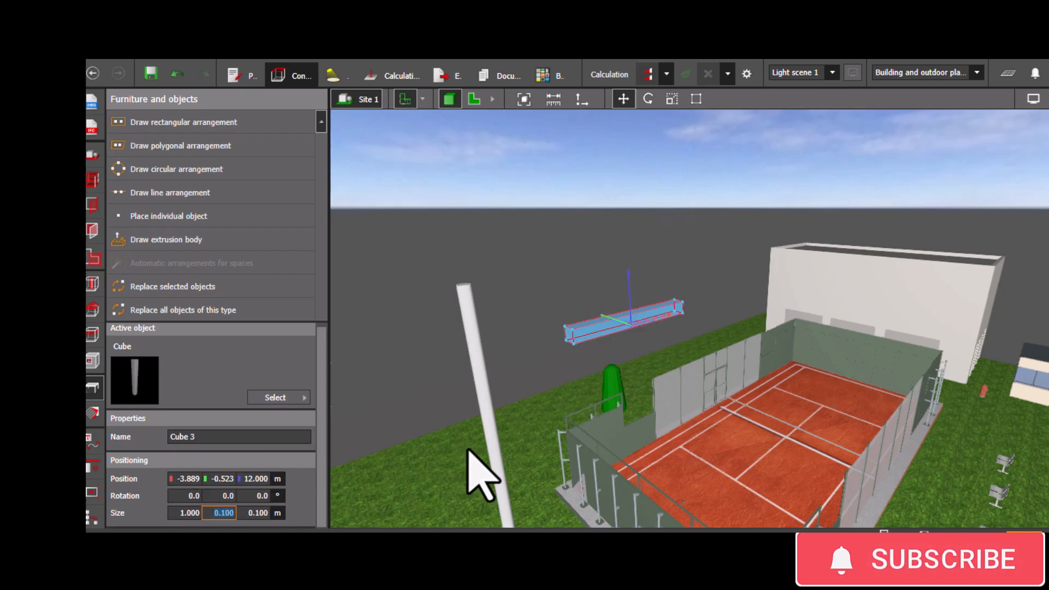
# - Move the crossbar in the plan view onto the pole top at X -4.3 m, Y 2.1 m
pyautogui.click(602, 337)
pyautogui.click(602, 336)
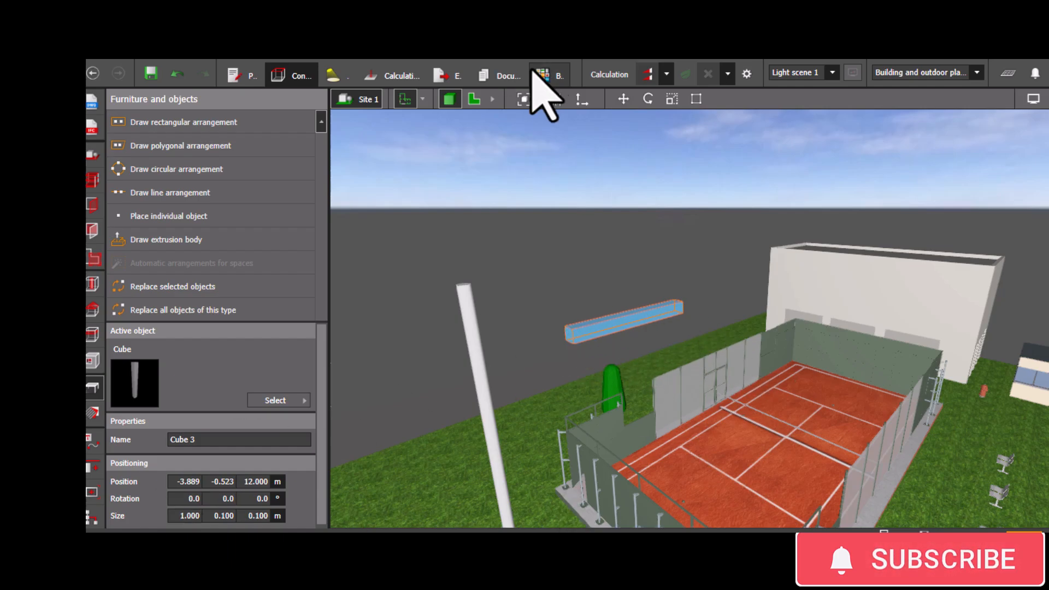
pyautogui.click(474, 99)
pyautogui.scroll(3, 481, 394)
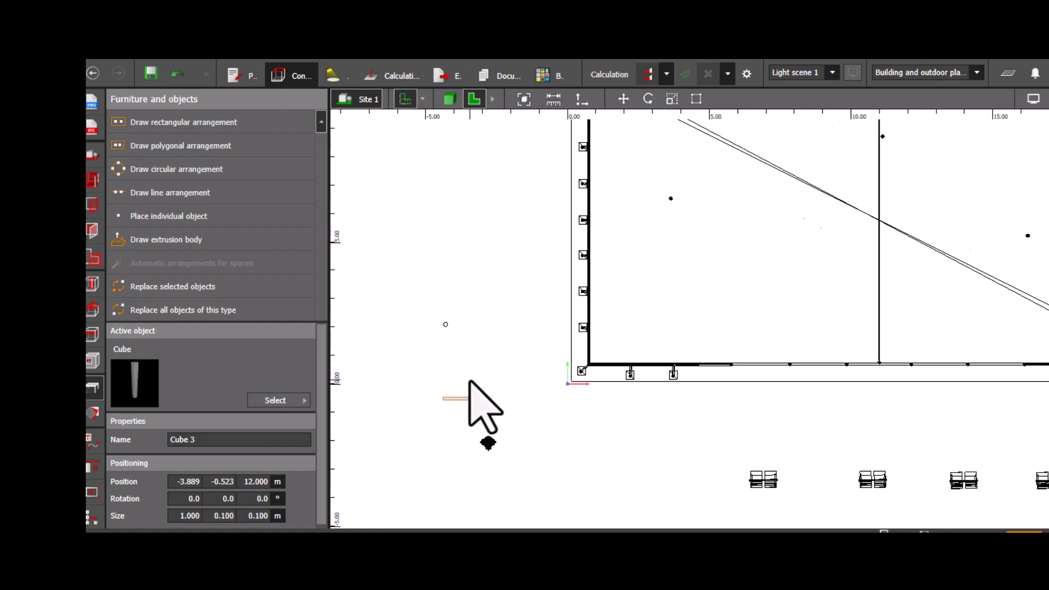
pyautogui.scroll(1, 469, 382)
pyautogui.click(623, 99)
pyautogui.moveTo(468, 390); pyautogui.dragTo(454, 302)
pyautogui.scroll(2, 454, 302)
pyautogui.scroll(2, 460, 301)
pyautogui.moveTo(471, 442); pyautogui.dragTo(574, 399, button='middle')
pyautogui.scroll(1, 548, 358)
pyautogui.moveTo(512, 352); pyautogui.dragTo(565, 380, button='middle')
pyautogui.moveTo(558, 335)
pyautogui.mouseDown()
pyautogui.moveTo(546, 321)
pyautogui.moveTo(552, 330)
pyautogui.mouseUp()
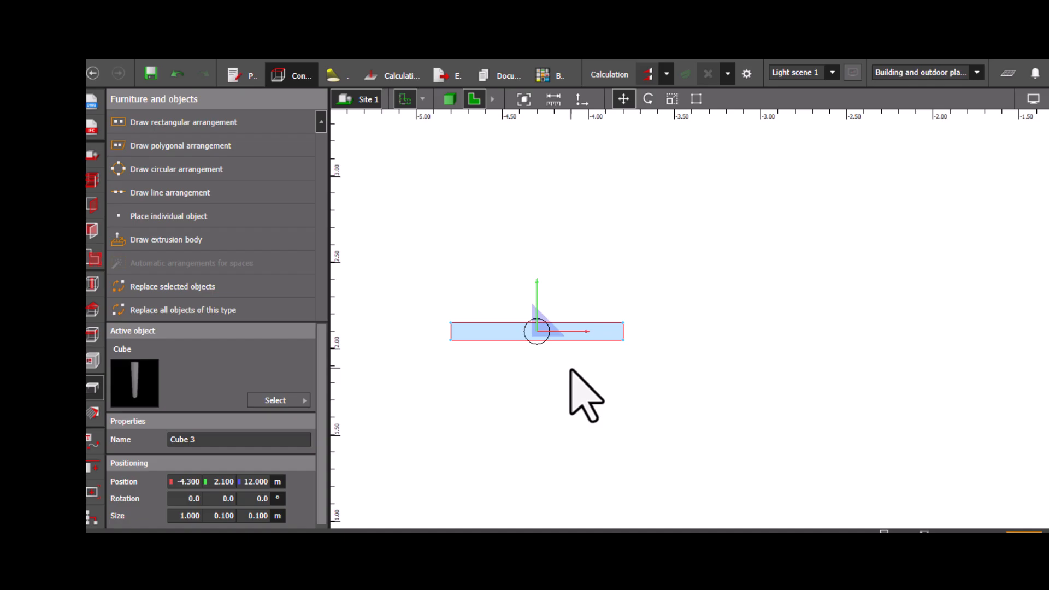
pyautogui.click(571, 370)
pyautogui.click(450, 99)
pyautogui.scroll(6, 511, 278)
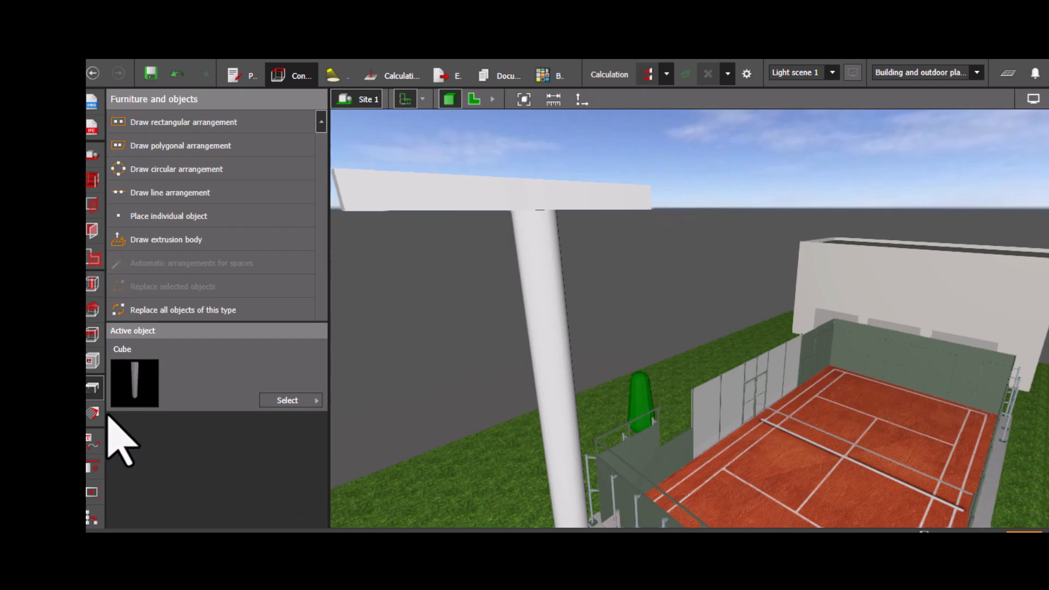
# - Open the material catalogue and browse the outdoor textures
pyautogui.click(93, 413)
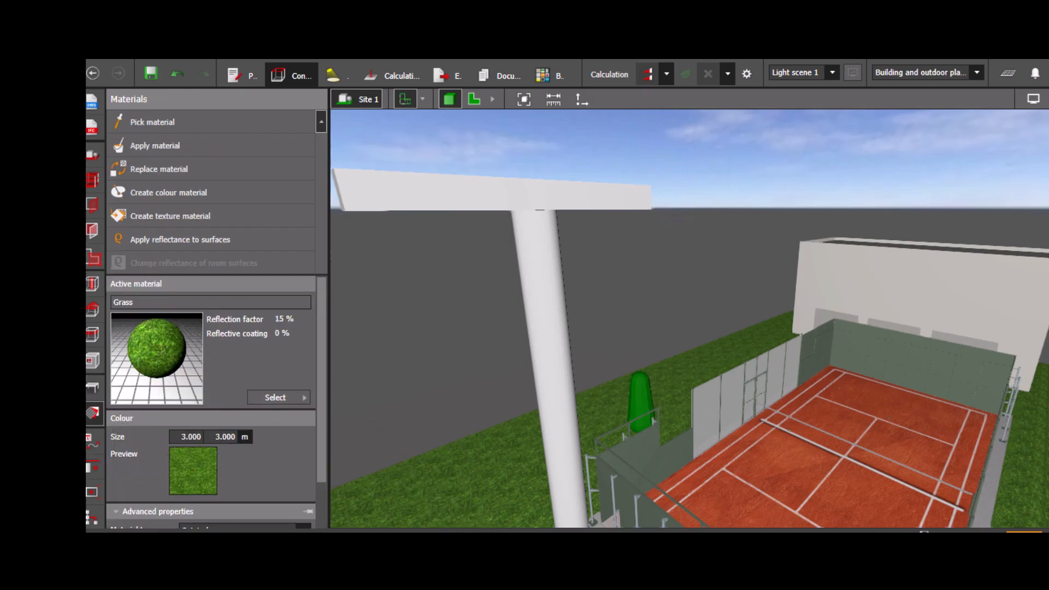
pyautogui.click(275, 397)
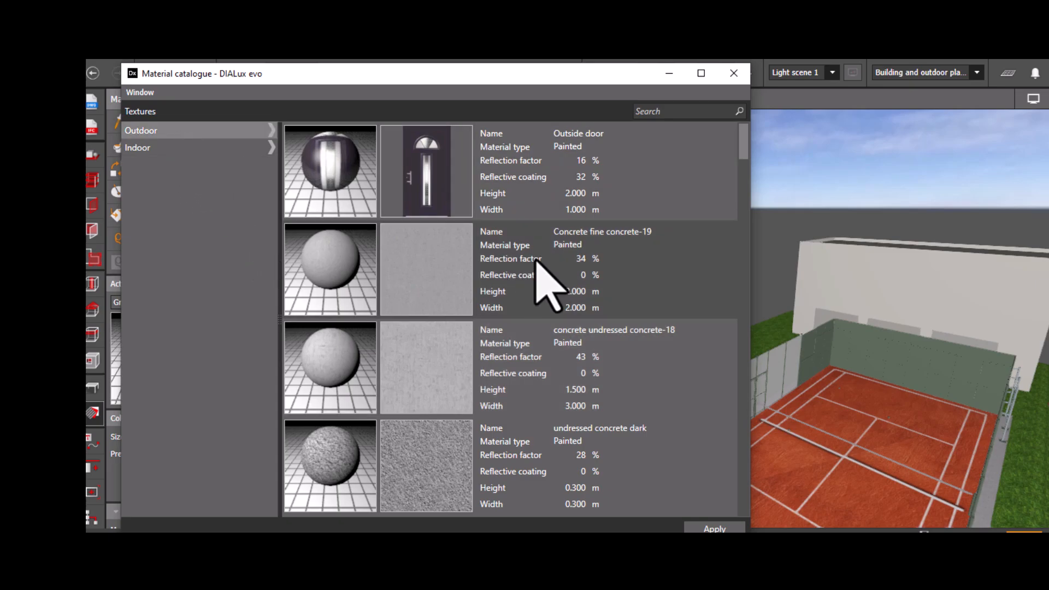
pyautogui.scroll(-5, 537, 260)
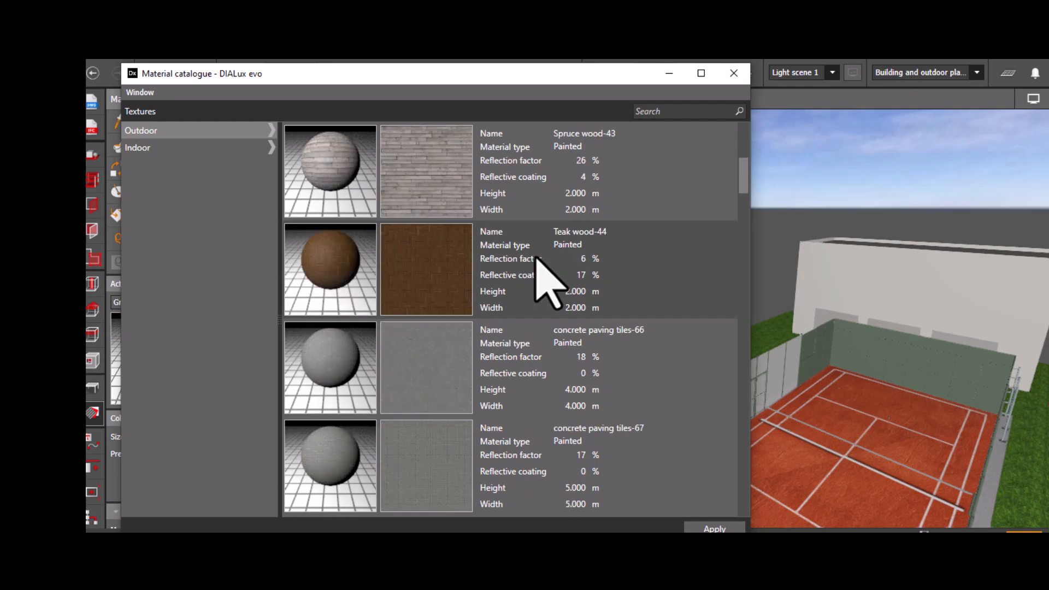
pyautogui.scroll(5, 546, 279)
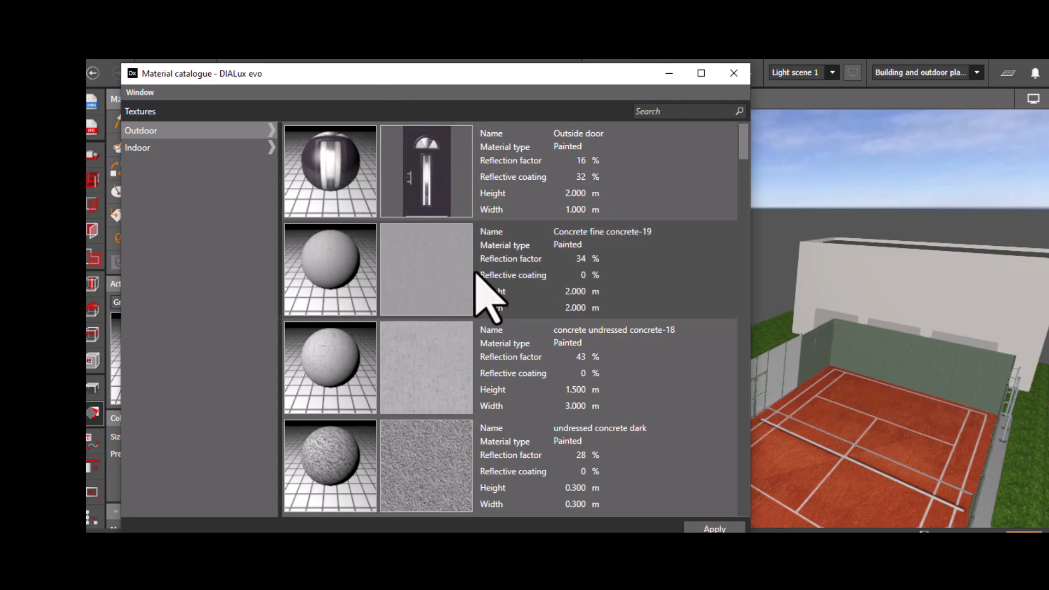
pyautogui.scroll(-10, 474, 345)
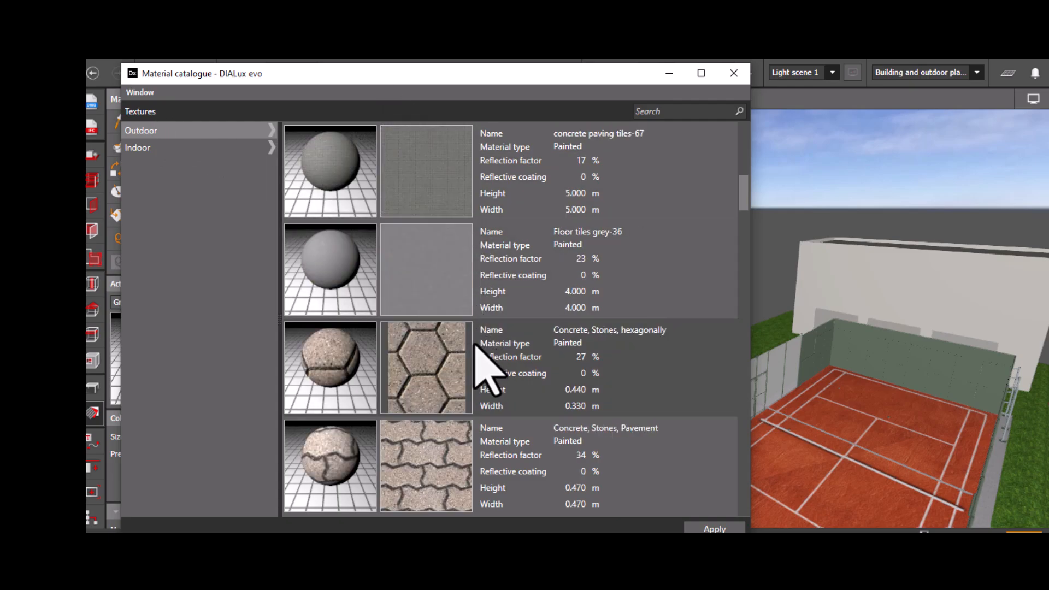
pyautogui.scroll(-6, 475, 344)
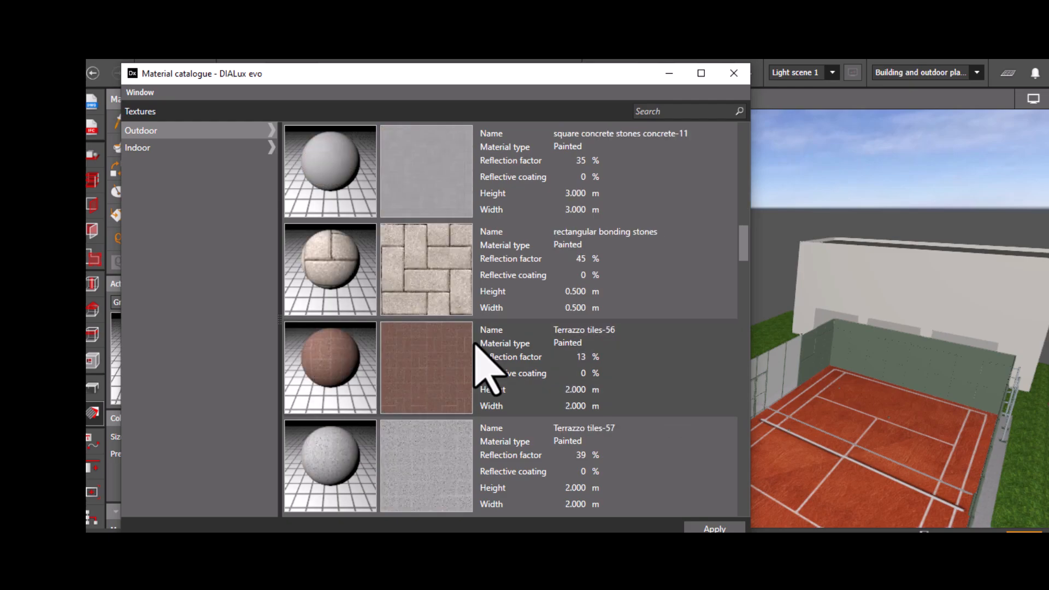
pyautogui.scroll(-12, 474, 343)
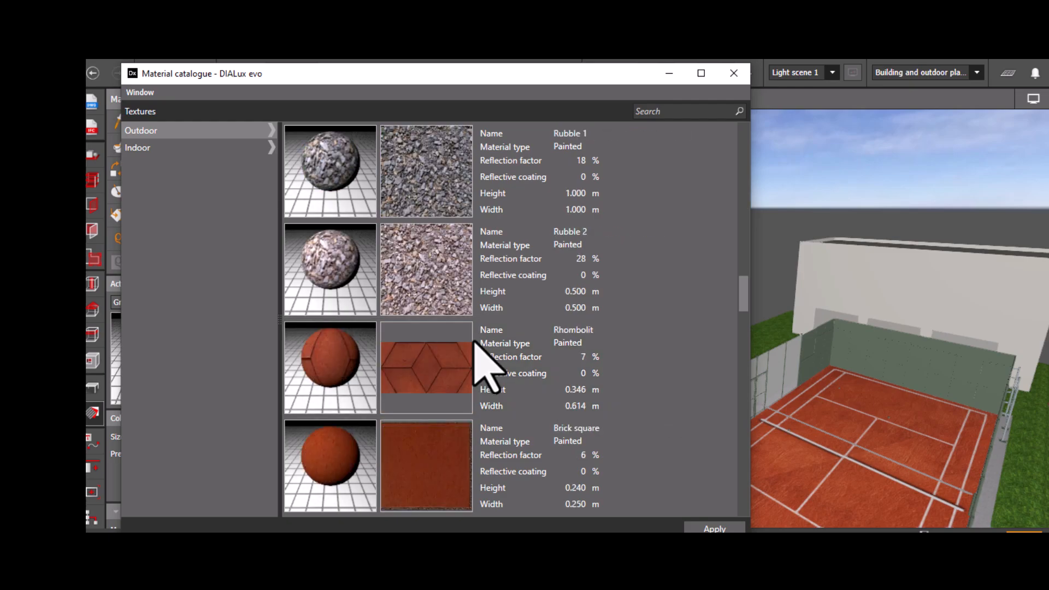
pyautogui.scroll(-15, 481, 362)
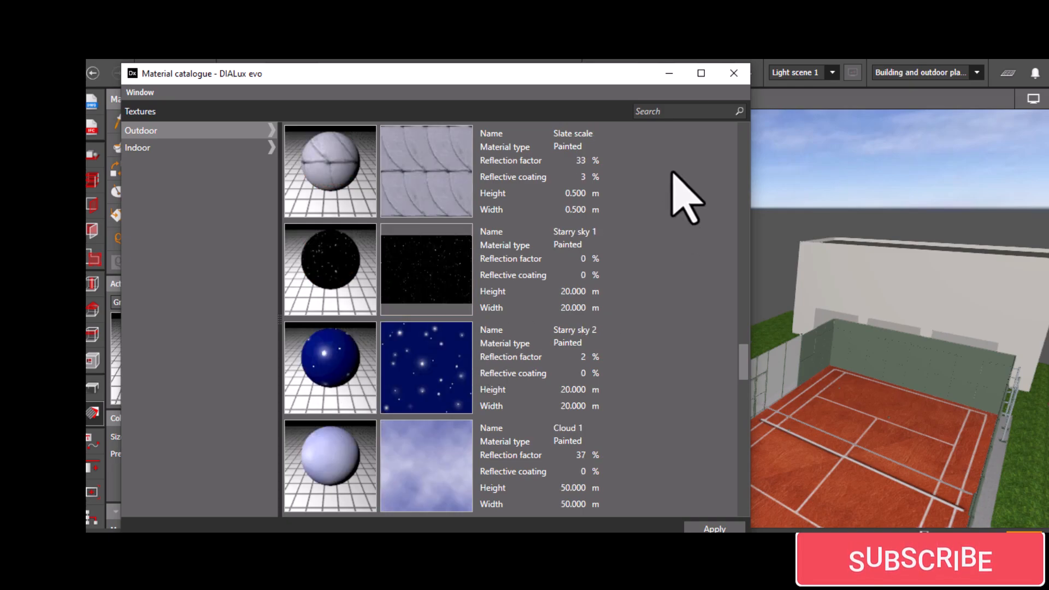
pyautogui.scroll(-3, 672, 207)
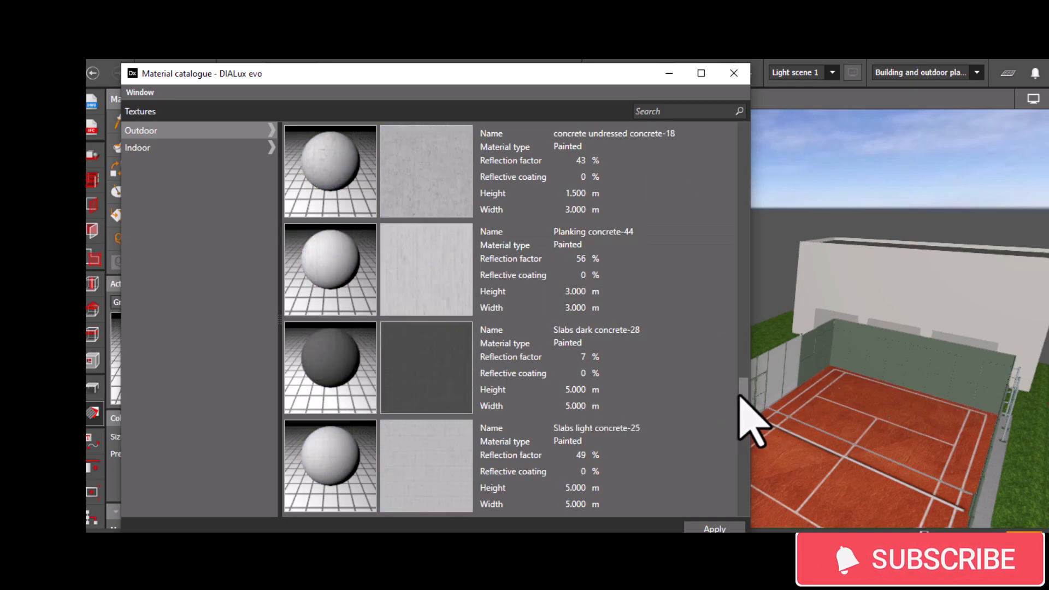
pyautogui.scroll(-1, 749, 453)
pyautogui.scroll(-3, 741, 480)
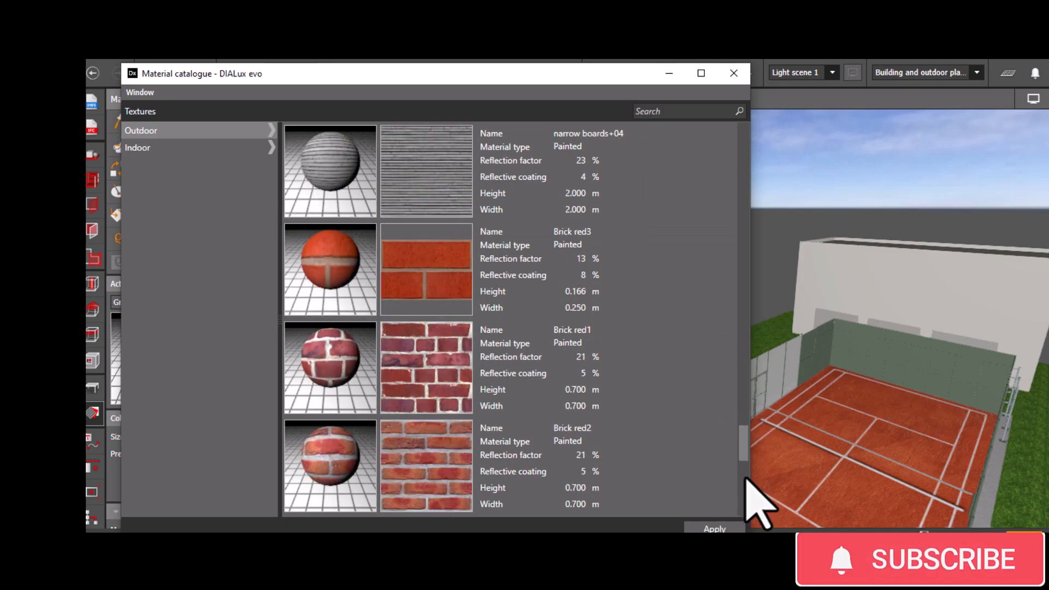
pyautogui.scroll(-3, 743, 469)
pyautogui.moveTo(742, 475); pyautogui.dragTo(731, 125)
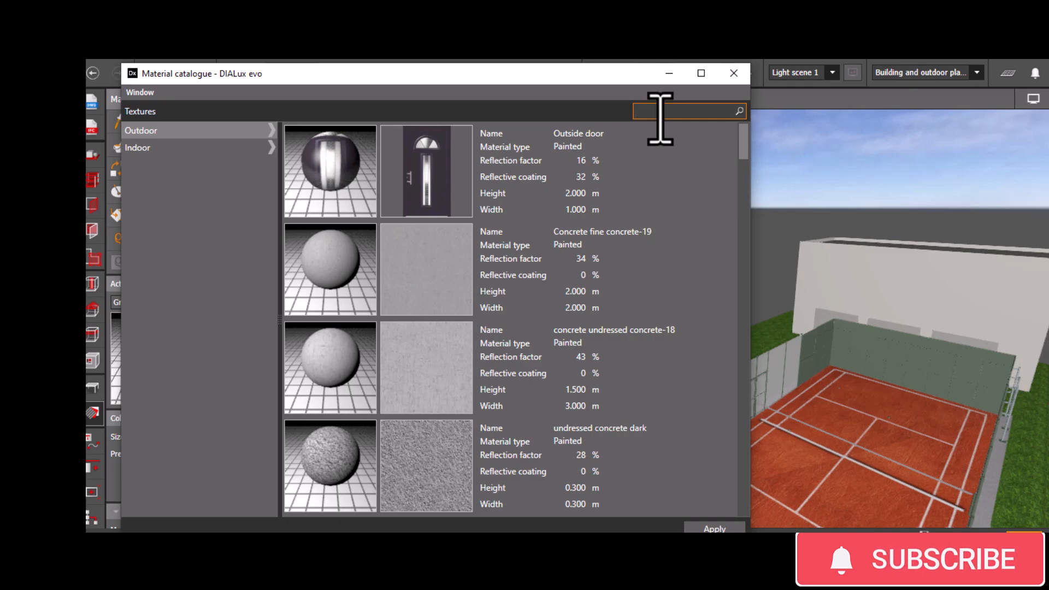
# - Search the material catalogue for metal and steel textures, then clear the search
pyautogui.write('metal')
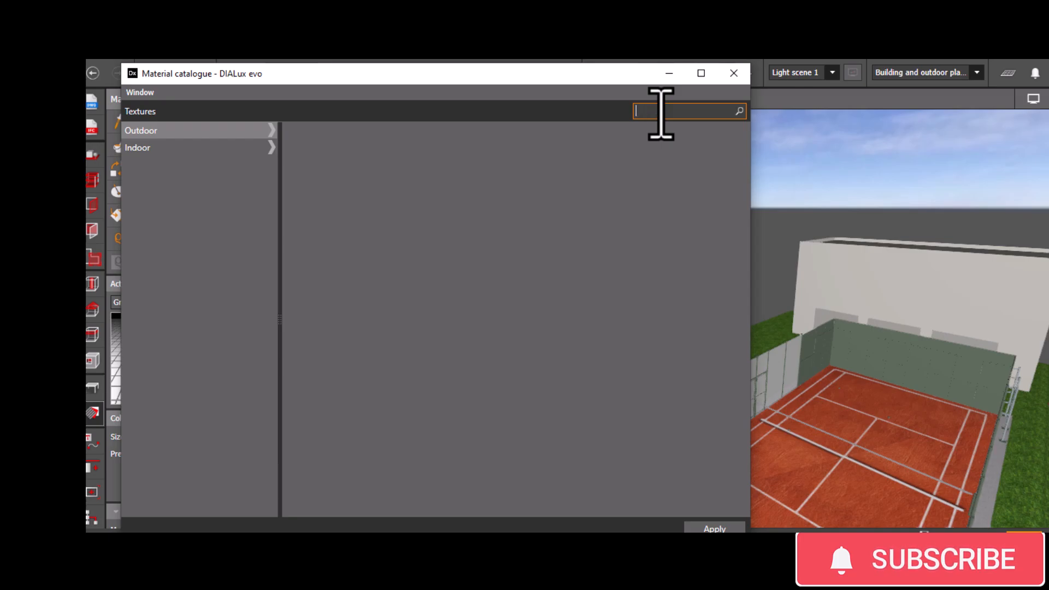
pyautogui.write('stee')
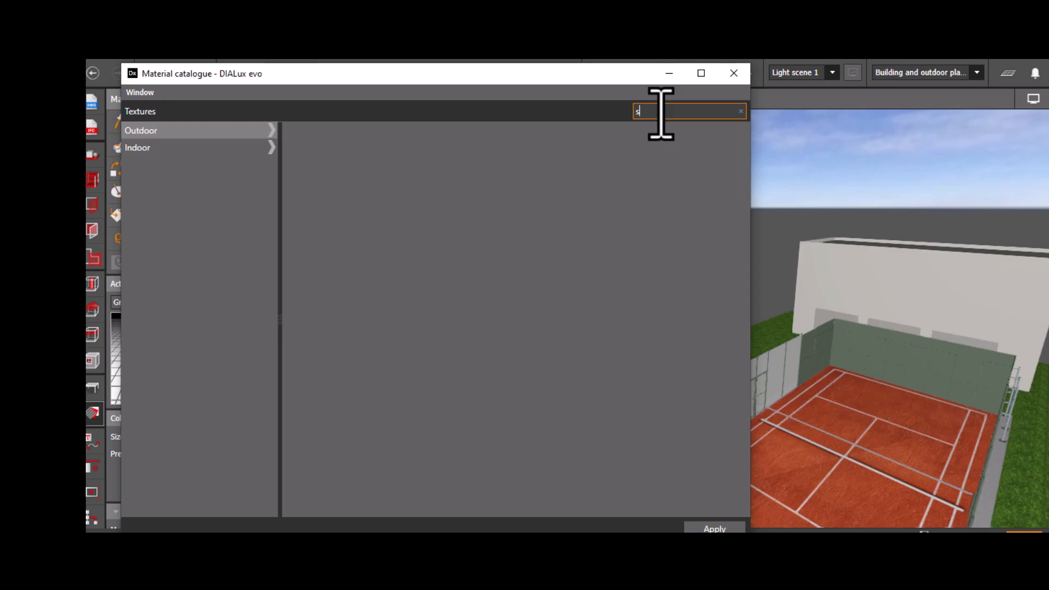
pyautogui.press('BackSpace')
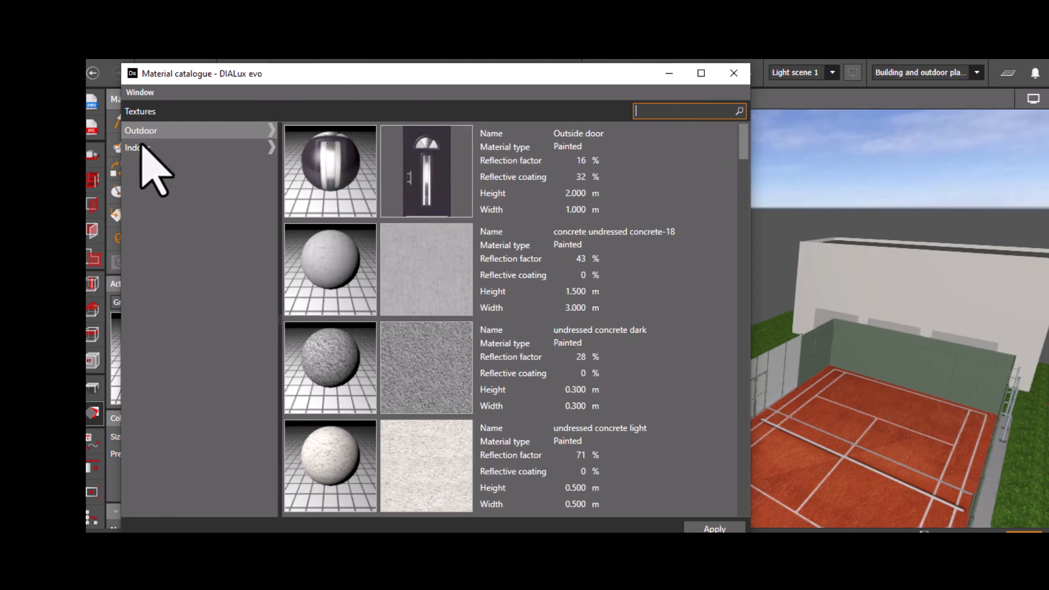
# - Take Concrete fine concrete-19 from the catalogue as the active material
pyautogui.moveTo(417, 77); pyautogui.dragTo(923, 106)
pyautogui.moveTo(801, 329); pyautogui.dragTo(539, 361)
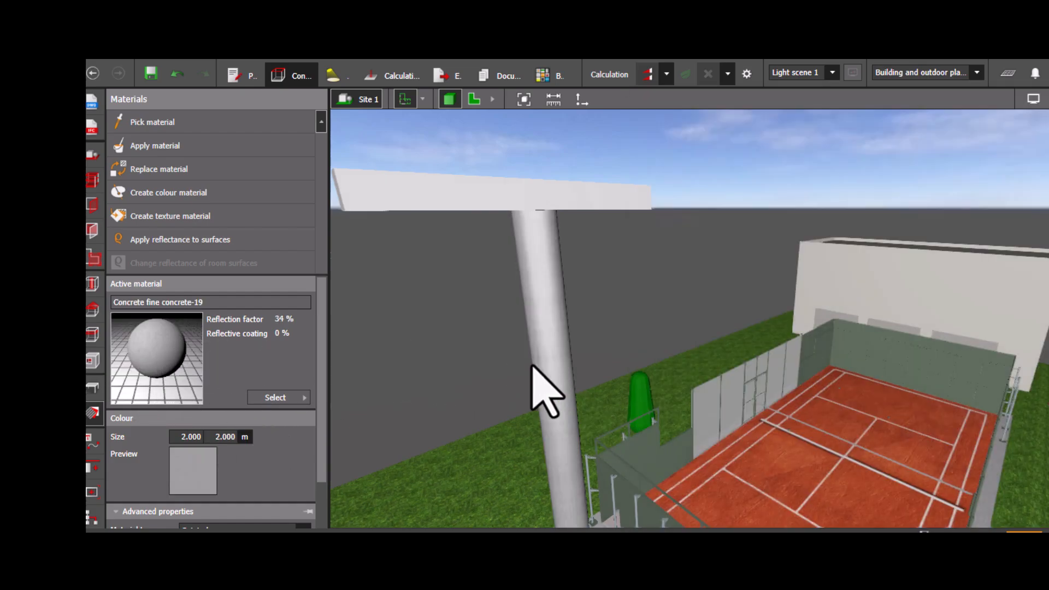
# - Duplicate the crossbar on the pole and set the copy's height to 11.5 m
pyautogui.moveTo(164, 361); pyautogui.dragTo(480, 207)
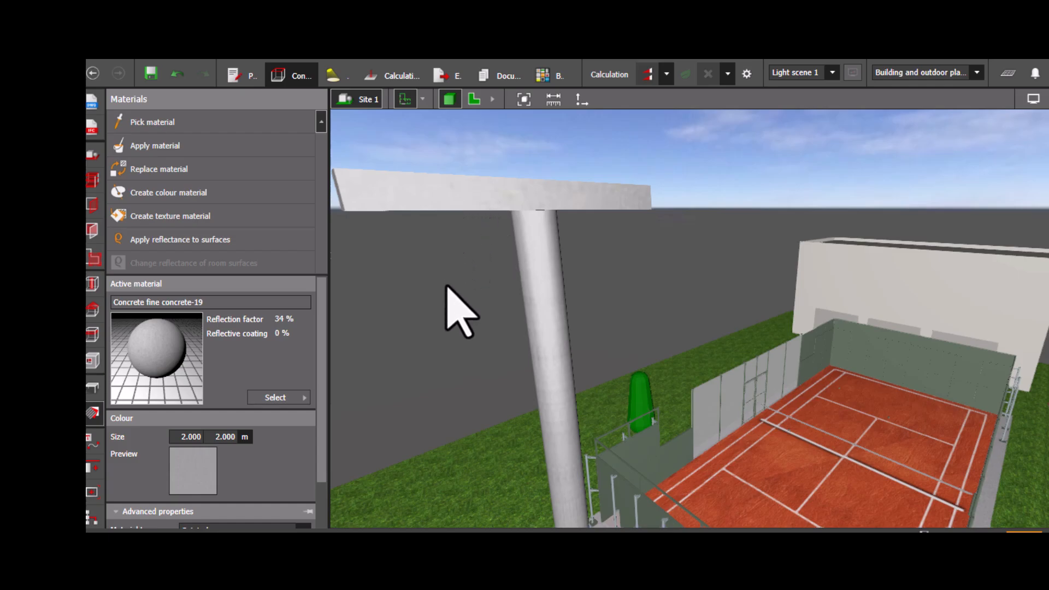
pyautogui.scroll(-4, 458, 322)
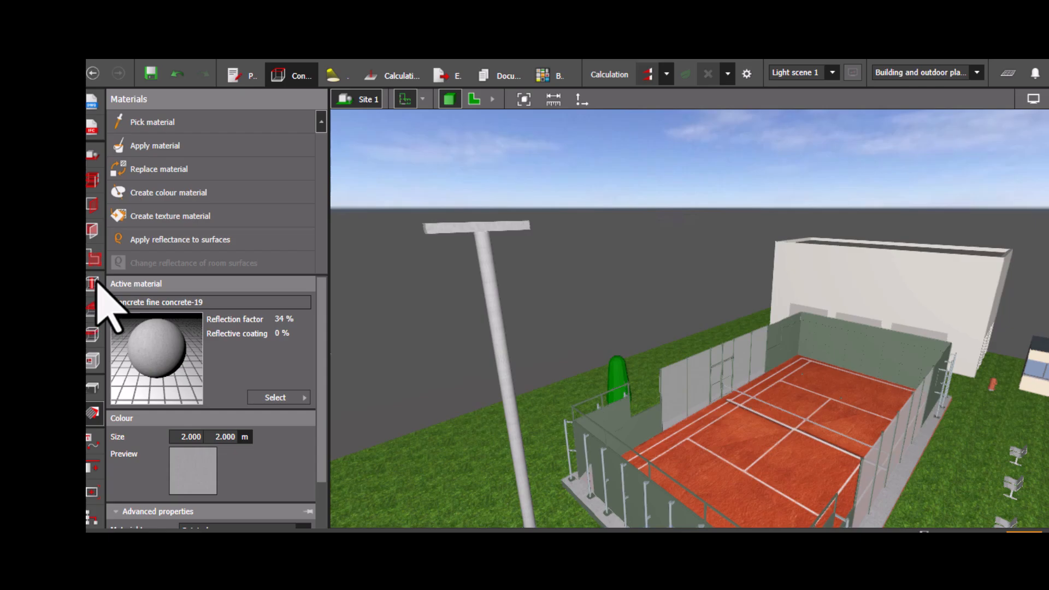
pyautogui.click(91, 361)
pyautogui.click(93, 387)
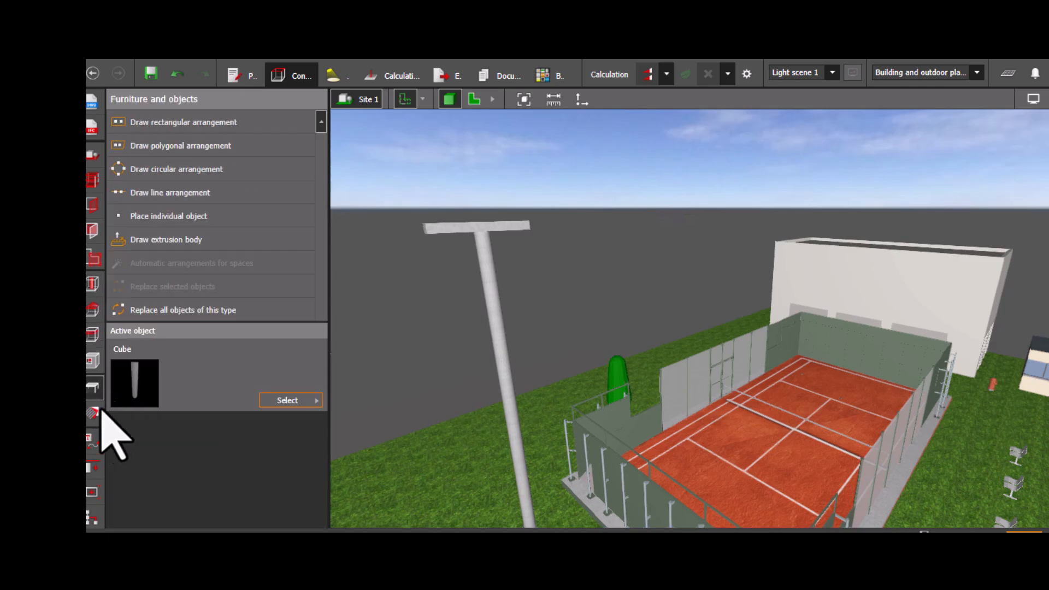
pyautogui.click(467, 227)
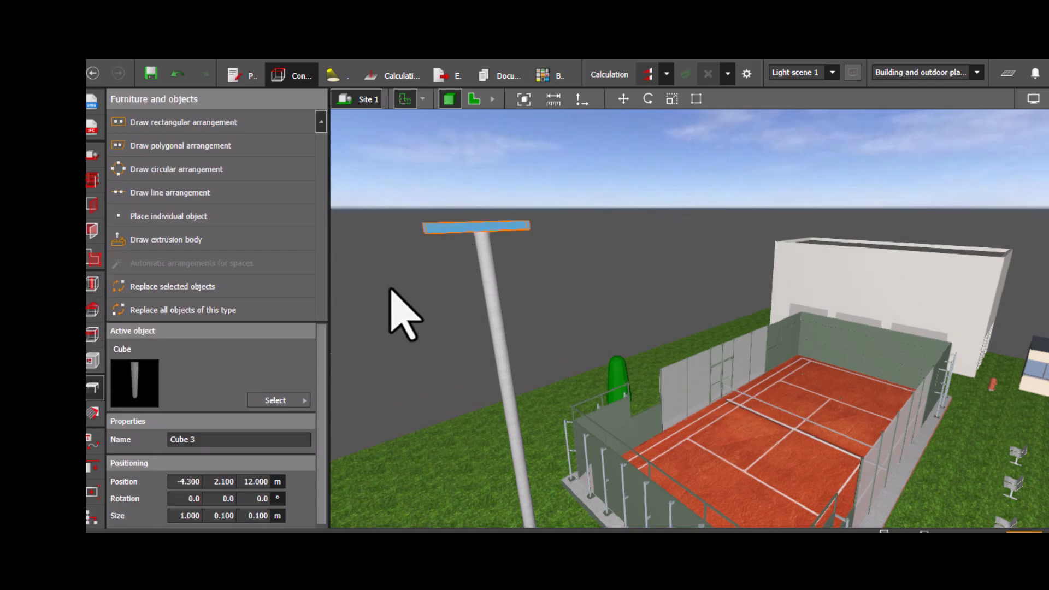
pyautogui.hotkey('ctrl', 'c')
pyautogui.hotkey('ctrl', 'v')
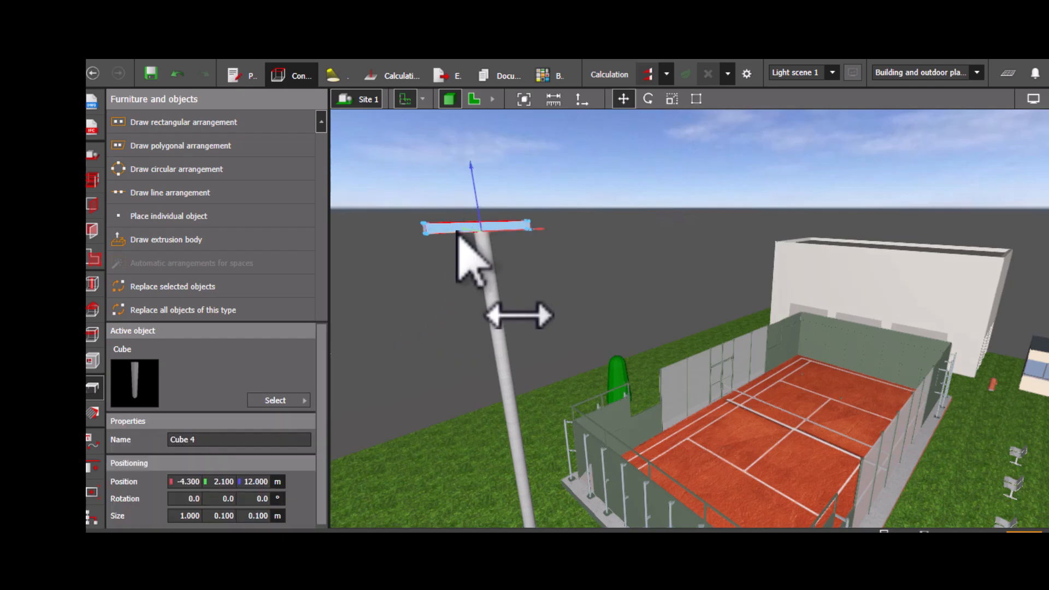
pyautogui.moveTo(475, 200); pyautogui.dragTo(478, 251)
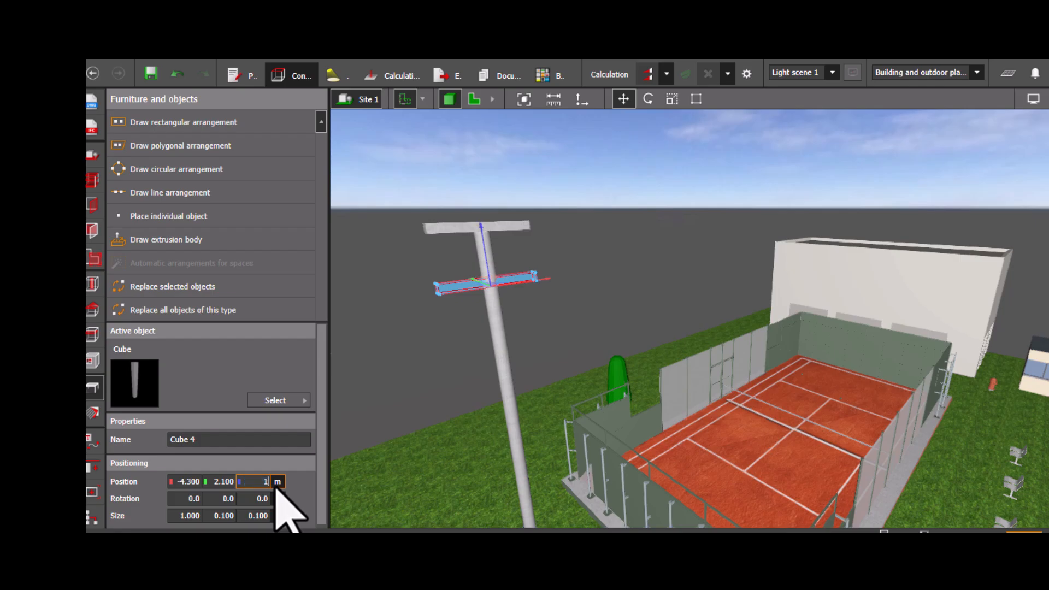
pyautogui.press('Return')
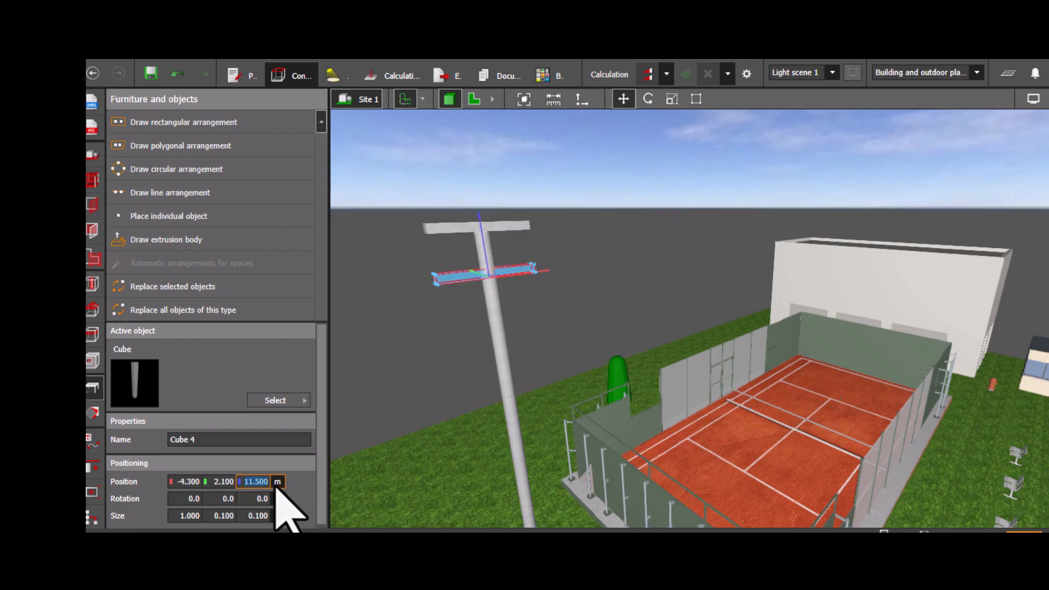
# - Move a stray crossbar copy away from the pole in the plan view, then delete it
pyautogui.moveTo(403, 350); pyautogui.dragTo(464, 344, button='right')
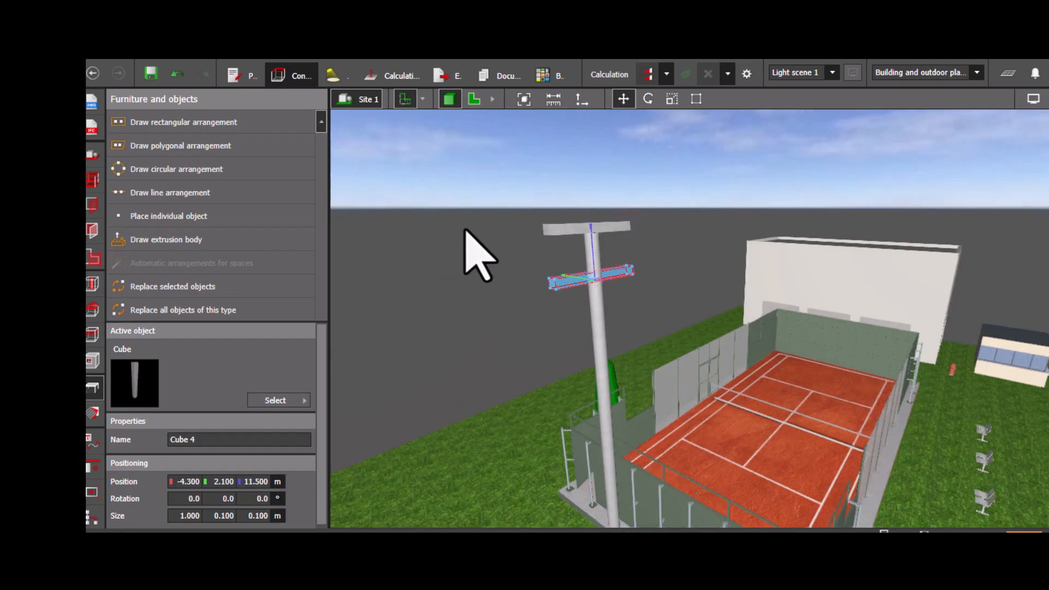
pyautogui.click(495, 328)
pyautogui.moveTo(546, 223); pyautogui.dragTo(596, 281, button='right')
pyautogui.click(474, 99)
pyautogui.scroll(-4, 503, 303)
pyautogui.scroll(-2, 602, 387)
pyautogui.moveTo(546, 325); pyautogui.dragTo(612, 382)
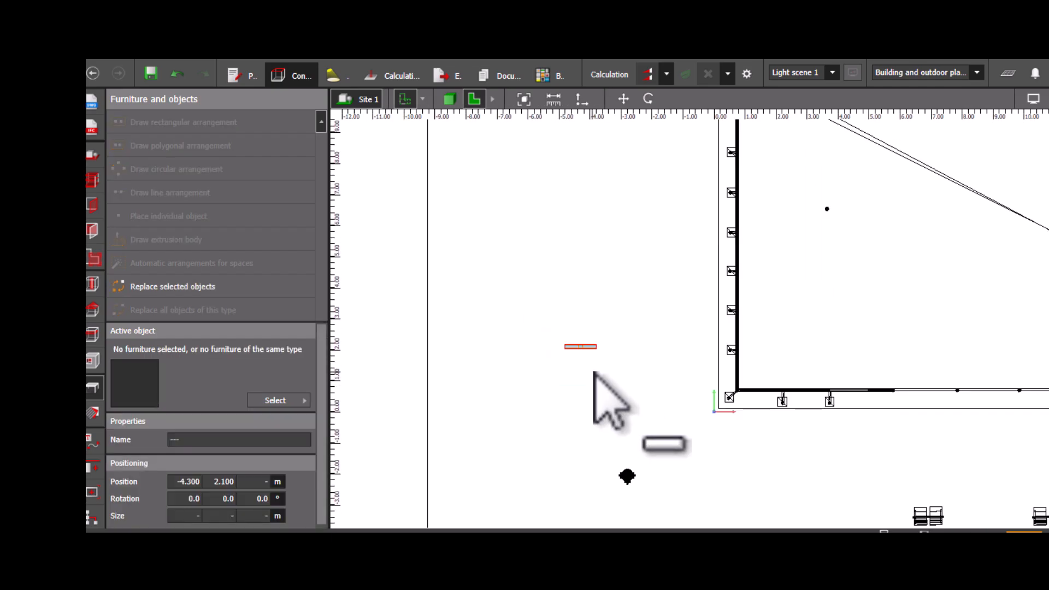
pyautogui.click(597, 379)
pyautogui.moveTo(583, 345); pyautogui.dragTo(754, 429)
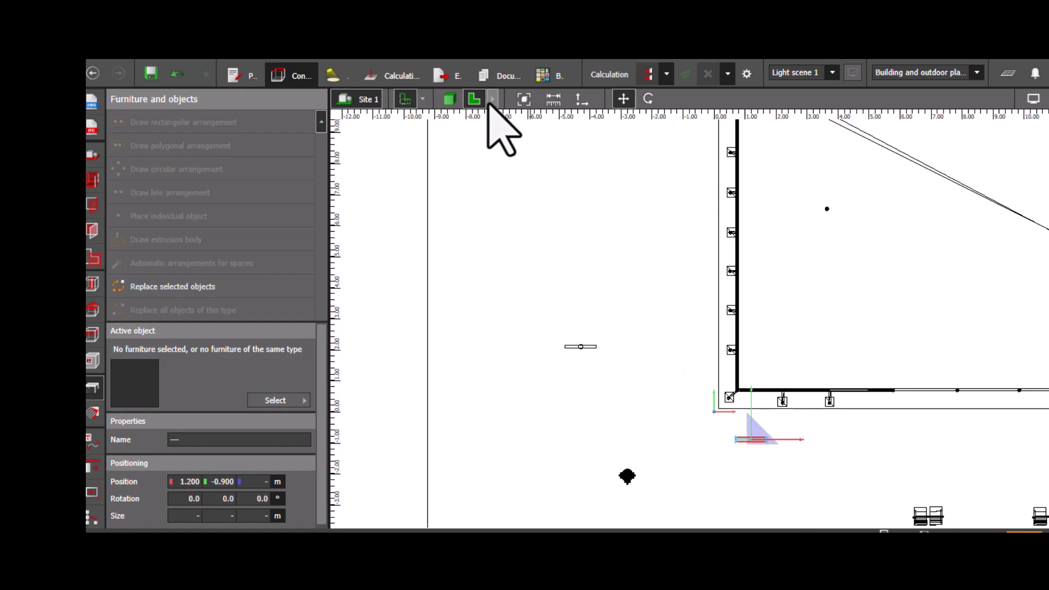
pyautogui.click(449, 99)
pyautogui.scroll(2, 710, 440)
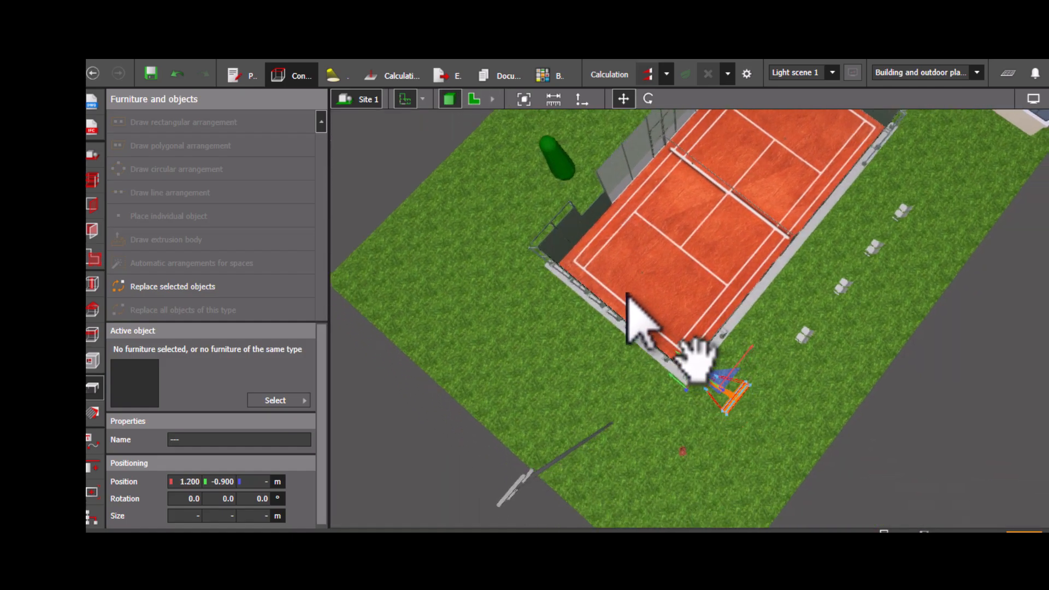
pyautogui.moveTo(704, 377); pyautogui.dragTo(667, 282, button='middle')
pyautogui.click(777, 437)
pyautogui.scroll(2, 777, 437)
pyautogui.moveTo(701, 439); pyautogui.dragTo(734, 485, button='middle')
pyautogui.scroll(-1, 517, 375)
pyautogui.click(474, 99)
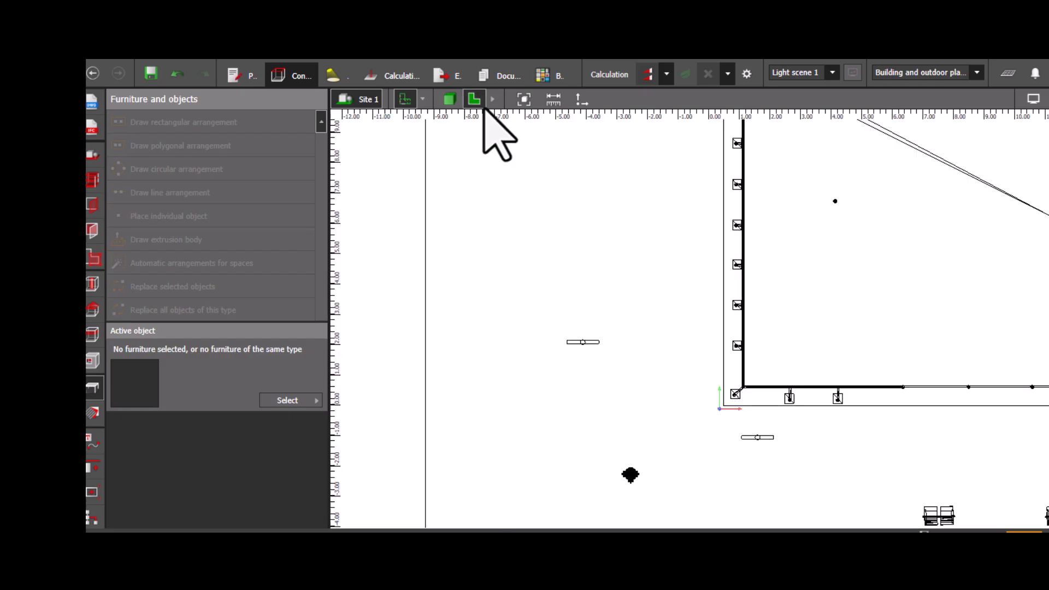
pyautogui.moveTo(742, 433); pyautogui.dragTo(768, 453)
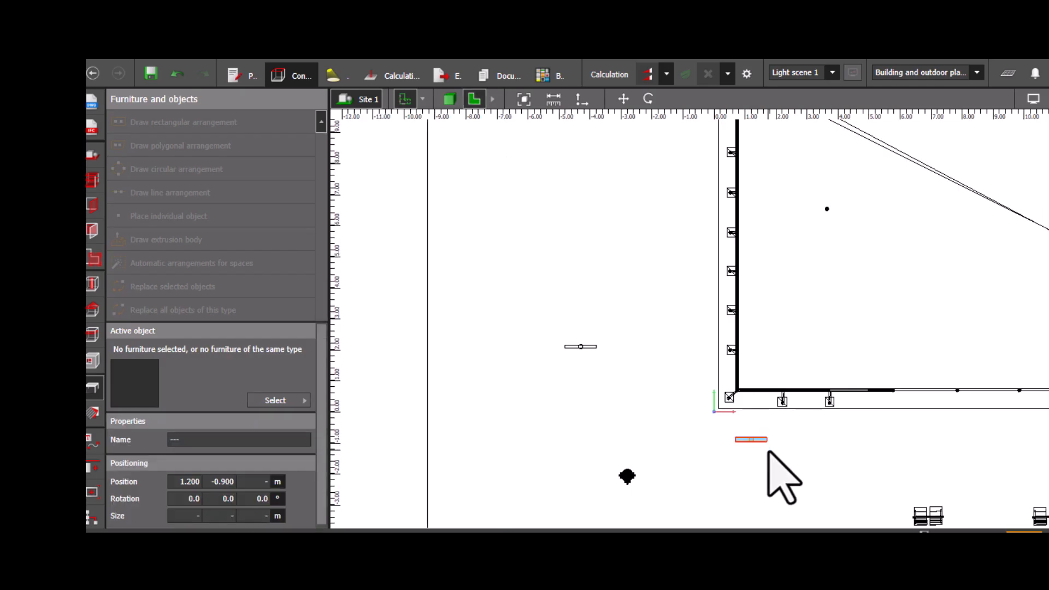
pyautogui.press('Delete')
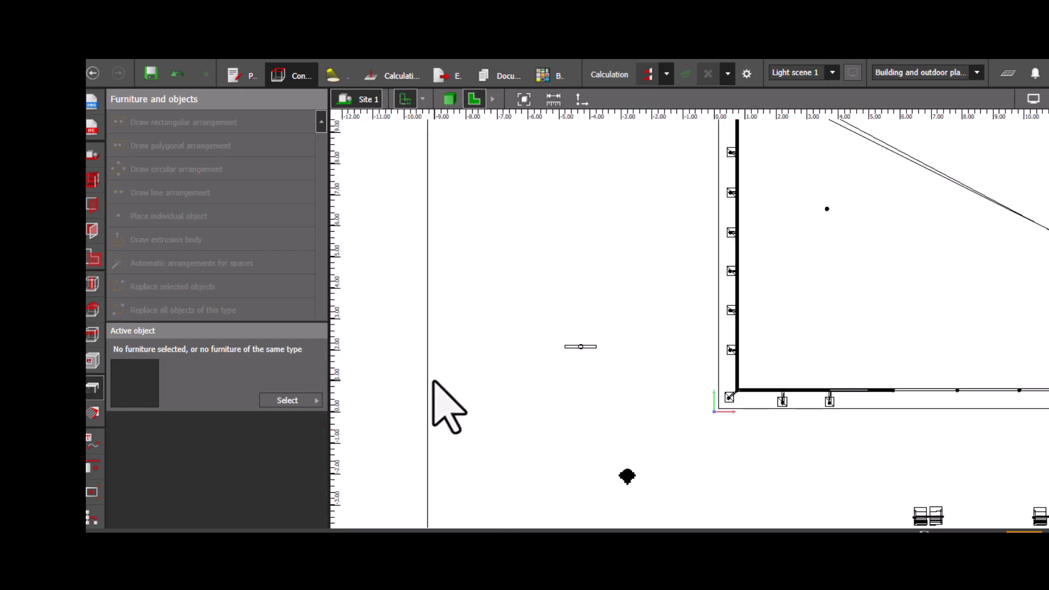
# - Choose VARTON Sports lighting from the luminaire list as the active luminaire
pyautogui.moveTo(411, 392); pyautogui.dragTo(459, 352, button='middle')
pyautogui.scroll(-1, 440, 365)
pyautogui.moveTo(424, 400); pyautogui.dragTo(481, 397, button='middle')
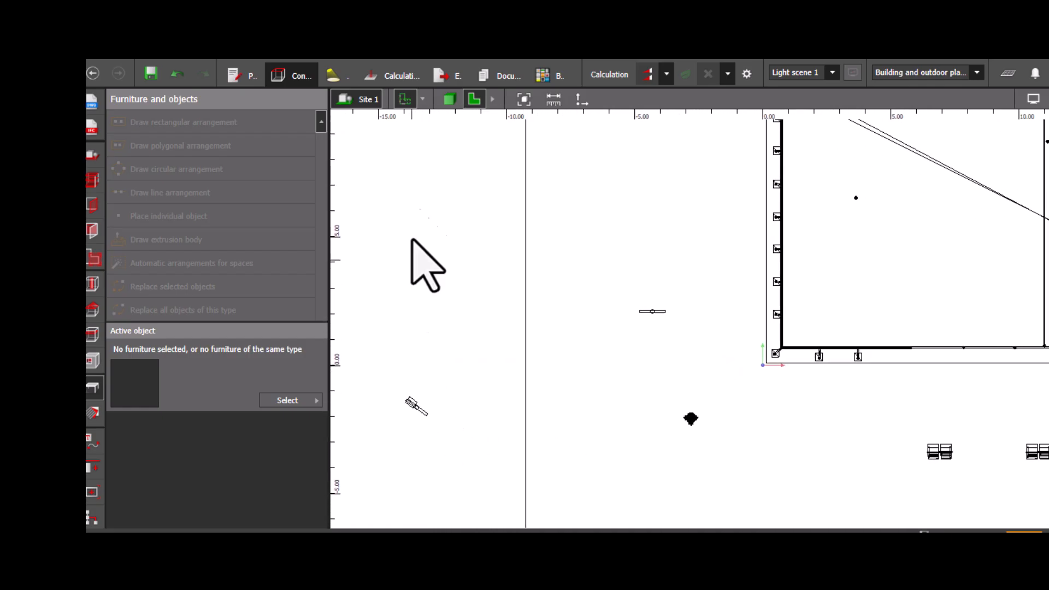
pyautogui.click(449, 99)
pyautogui.moveTo(499, 387)
pyautogui.mouseDown(button='right')
pyautogui.moveTo(490, 393)
pyautogui.moveTo(512, 356)
pyautogui.moveTo(490, 398)
pyautogui.mouseUp(button='right')
pyautogui.moveTo(490, 398); pyautogui.dragTo(562, 326, button='middle')
pyautogui.scroll(3, 498, 418)
pyautogui.moveTo(526, 418); pyautogui.dragTo(556, 349, button='middle')
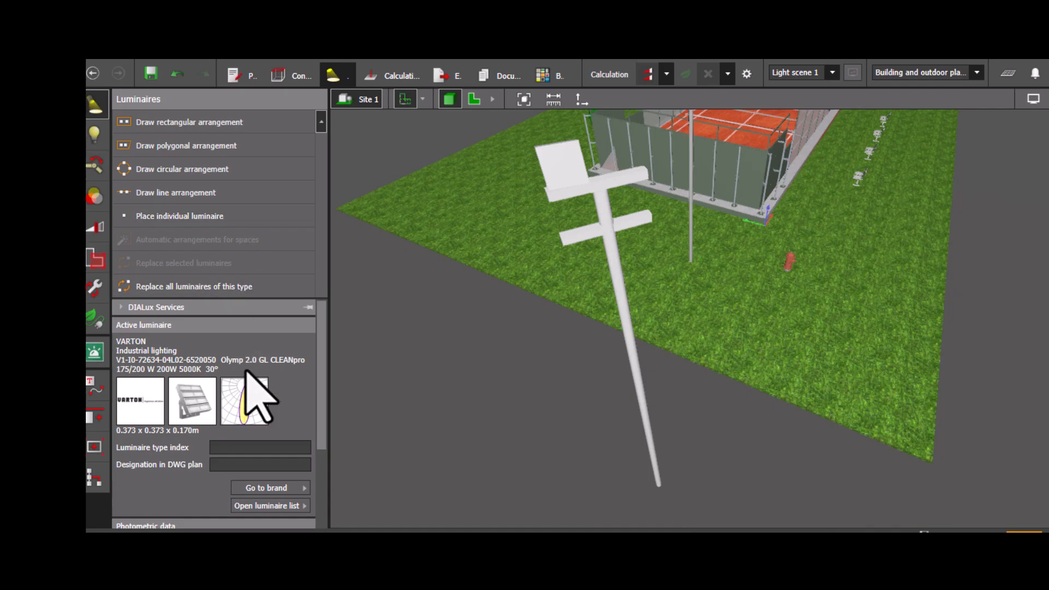
pyautogui.scroll(-2, 251, 382)
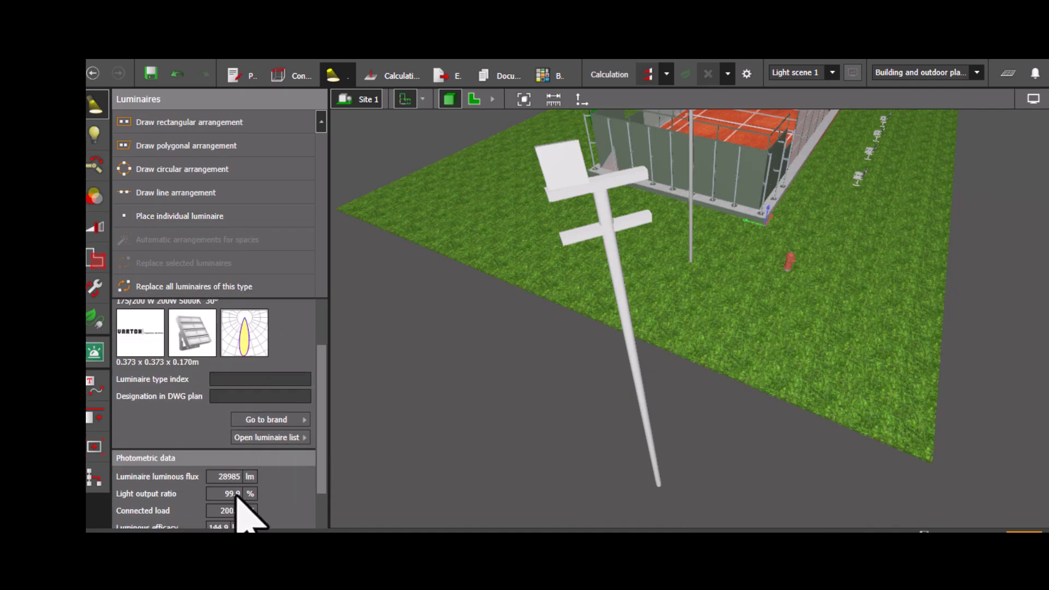
pyautogui.click(297, 437)
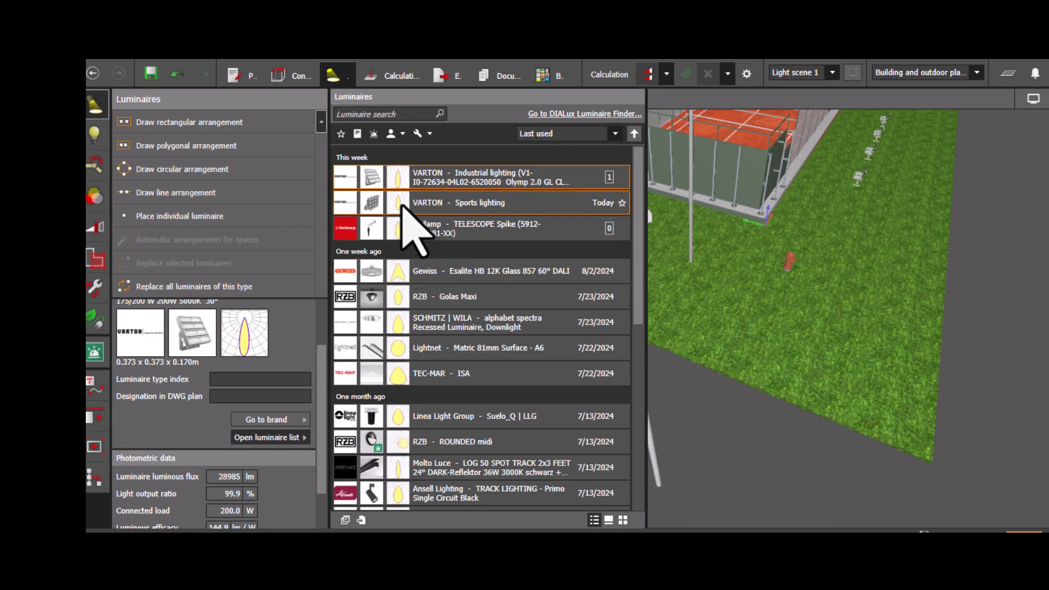
pyautogui.click(376, 203)
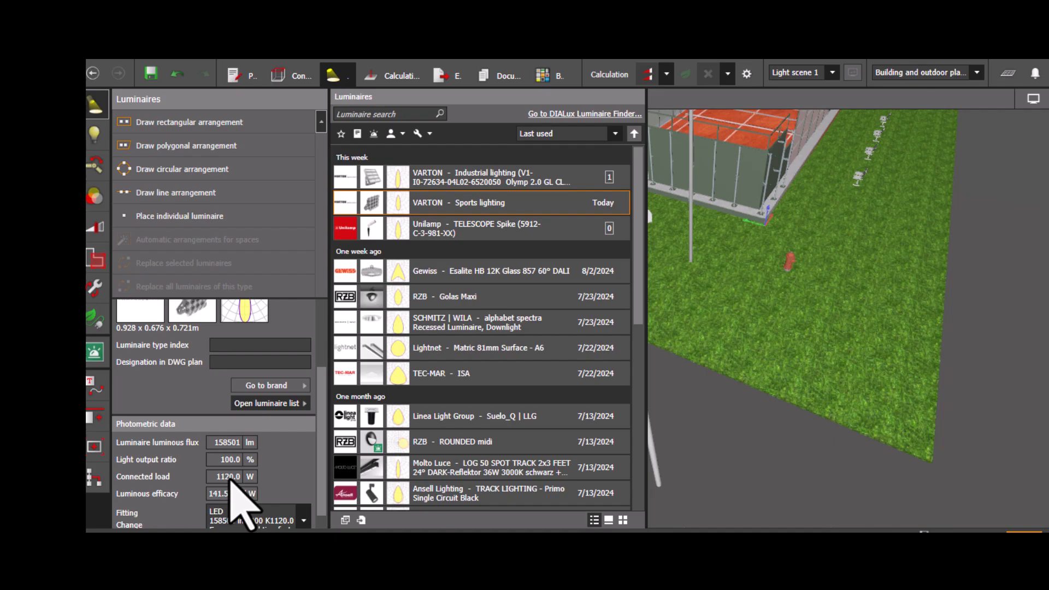
pyautogui.click(681, 477)
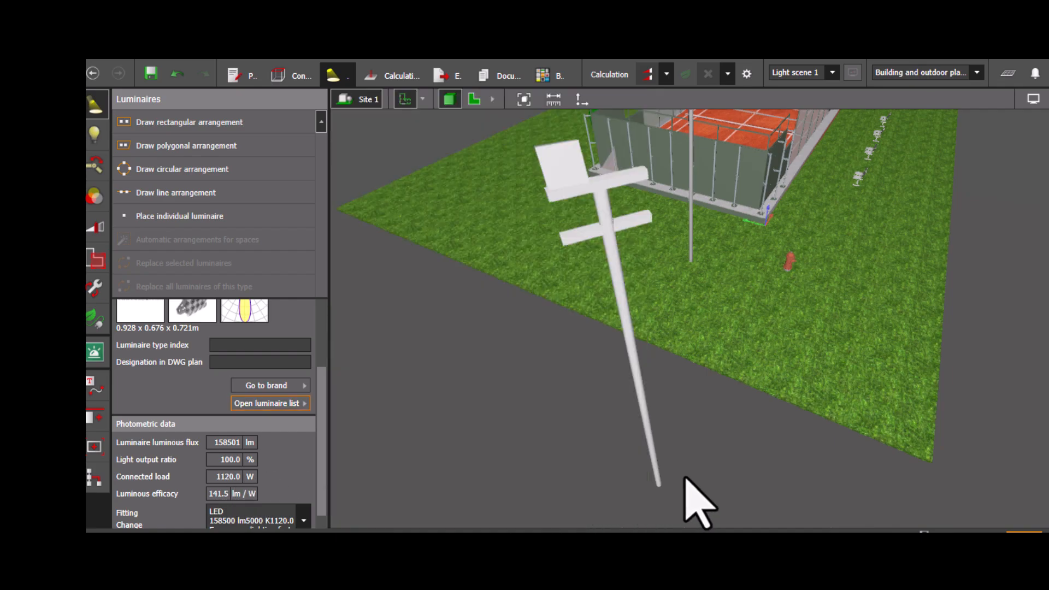
# - Choose the VARTON Industrial lighting Olymp 2.0 luminaire from the list and place it near the pole in the plan
pyautogui.moveTo(593, 440); pyautogui.dragTo(555, 456, button='right')
pyautogui.scroll(-5, 556, 456)
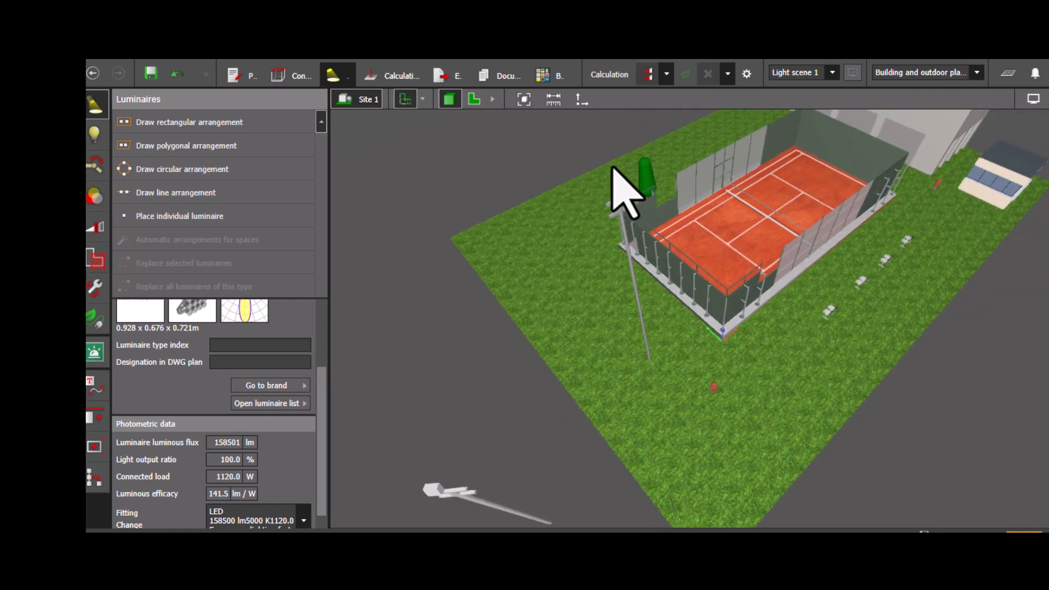
pyautogui.click(473, 100)
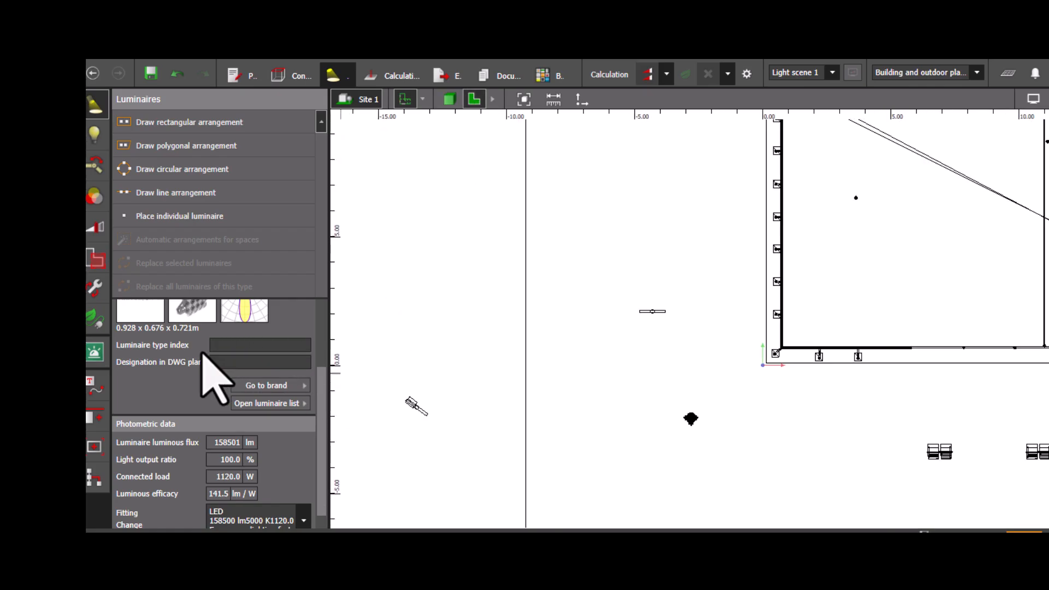
pyautogui.scroll(3, 211, 363)
pyautogui.click(290, 506)
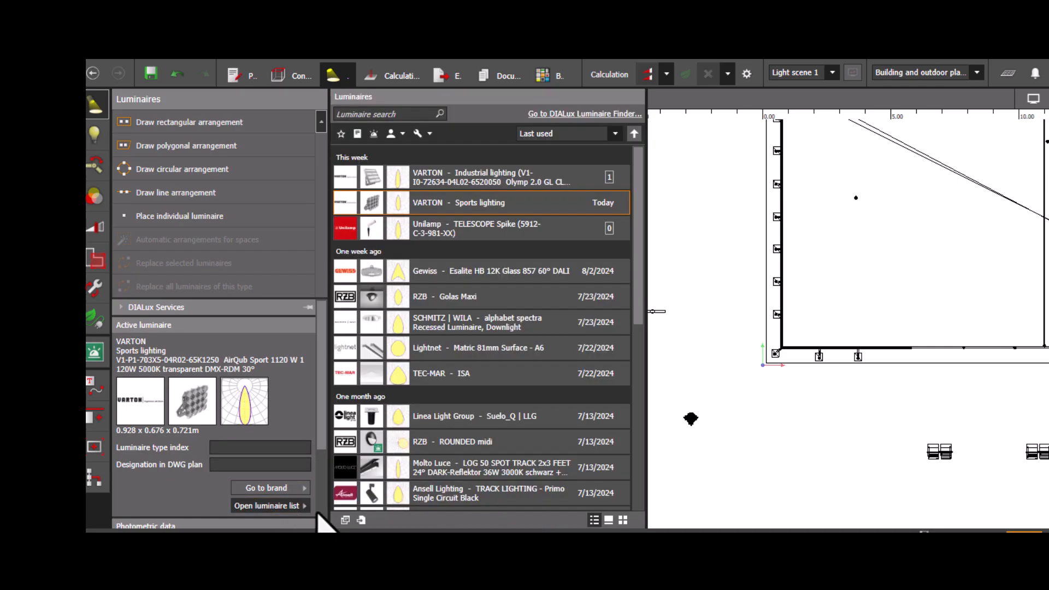
pyautogui.click(396, 188)
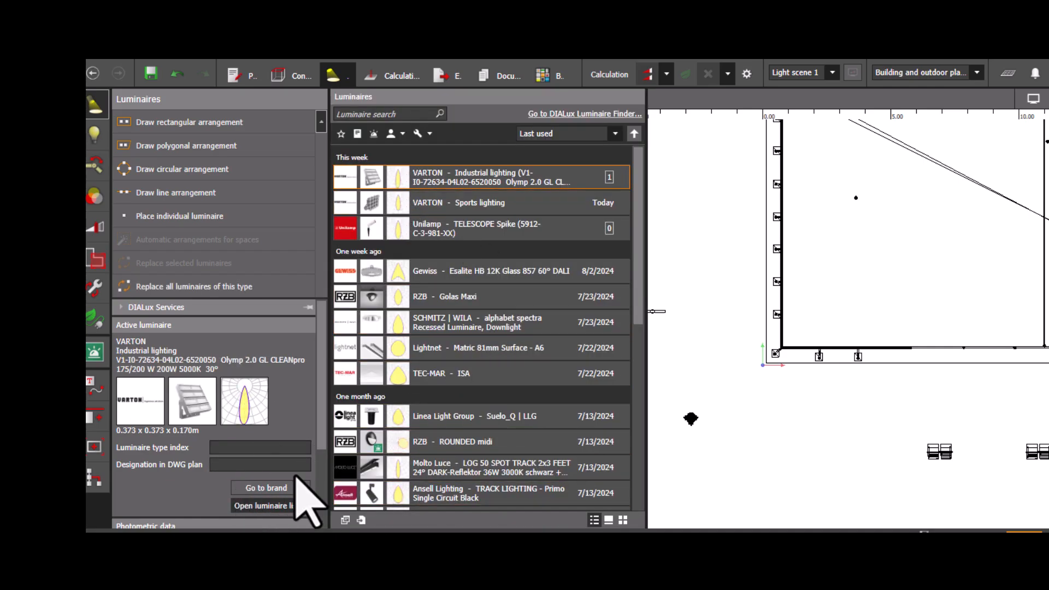
pyautogui.click(296, 507)
pyautogui.moveTo(189, 404); pyautogui.dragTo(643, 294)
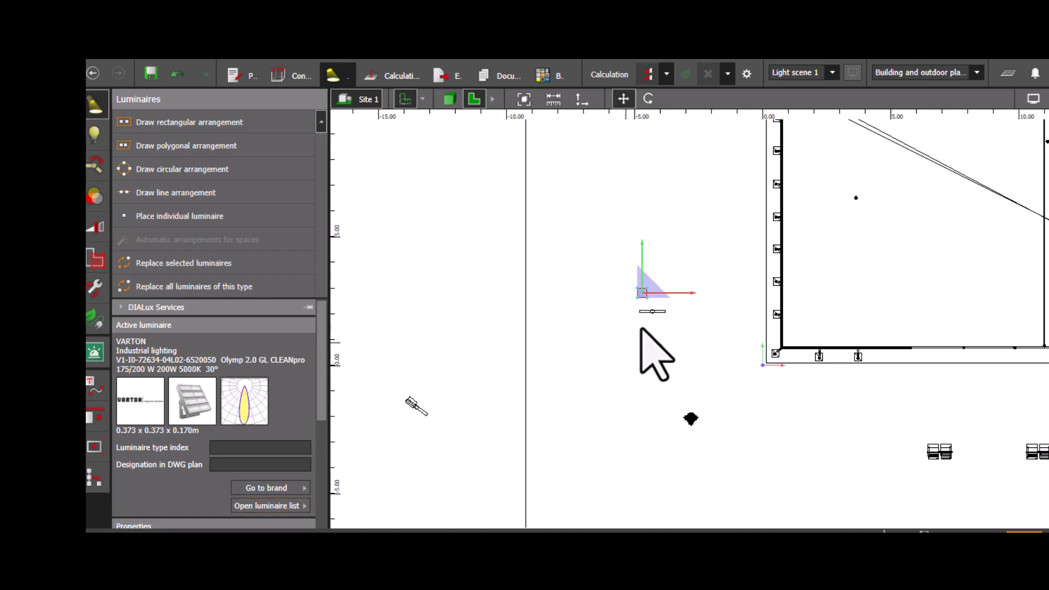
# - Move the luminaire in the plan onto the crossbar end at about X -4.61 m, Y 2.29 m
pyautogui.scroll(6, 641, 330)
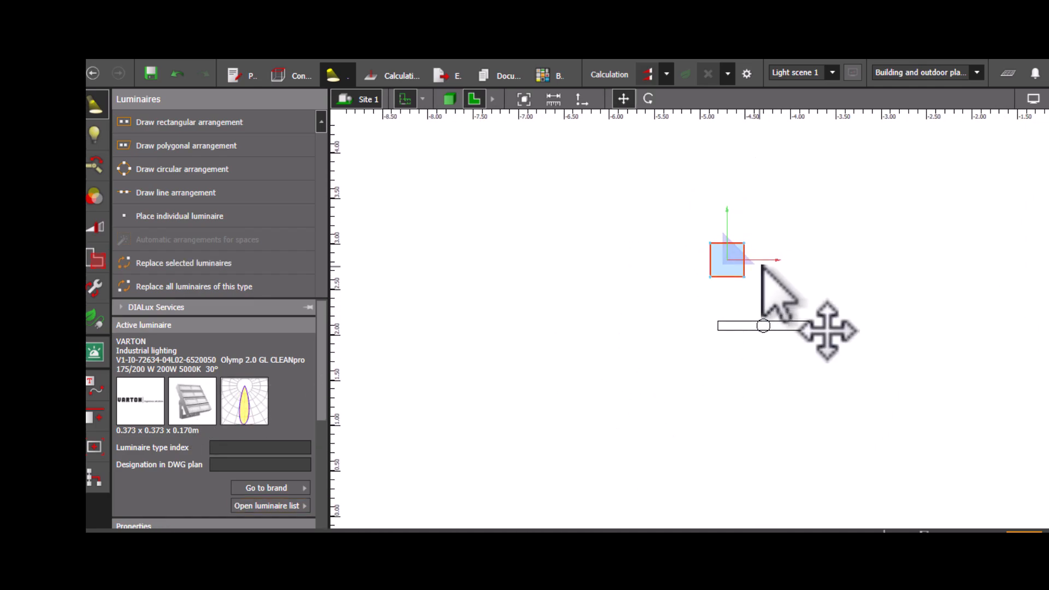
pyautogui.moveTo(737, 252); pyautogui.dragTo(746, 304)
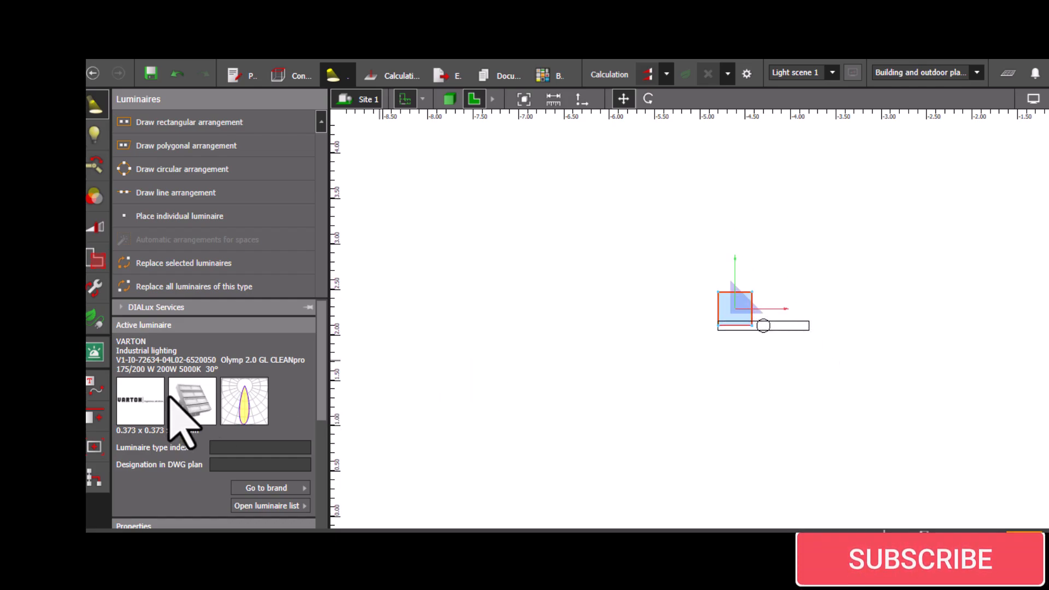
pyautogui.scroll(-4, 218, 423)
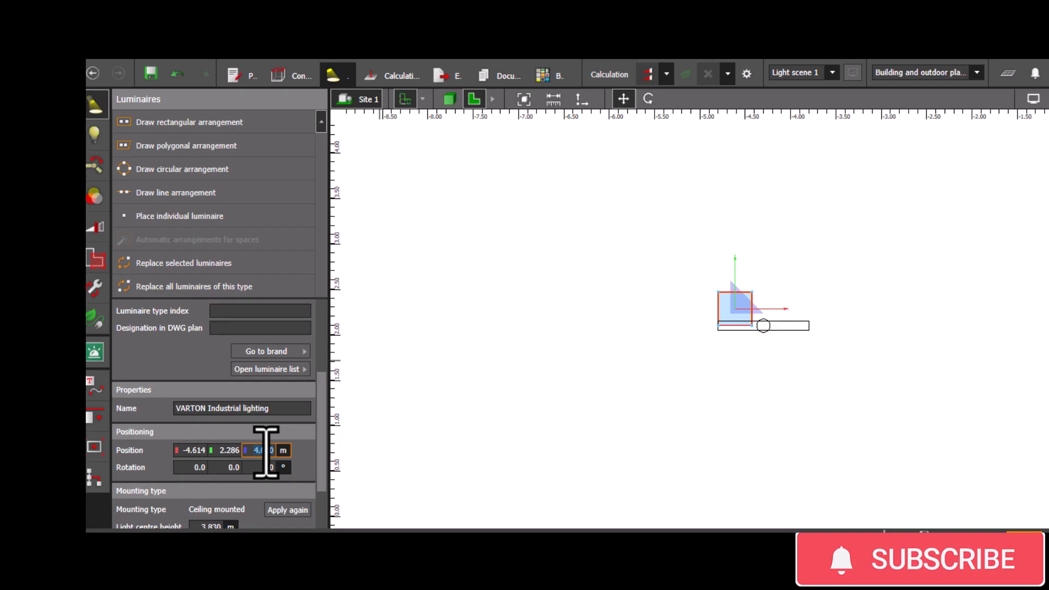
# - Set the luminaire's height to 12 m
pyautogui.click(450, 99)
pyautogui.scroll(4, 597, 320)
pyautogui.moveTo(683, 334); pyautogui.dragTo(667, 319, button='middle')
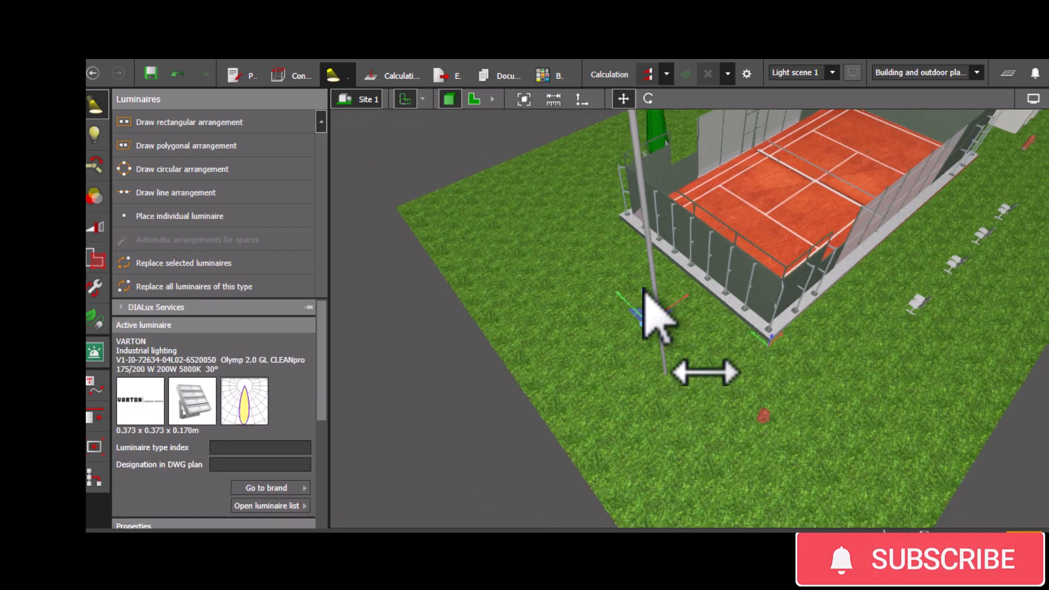
pyautogui.scroll(-3, 267, 405)
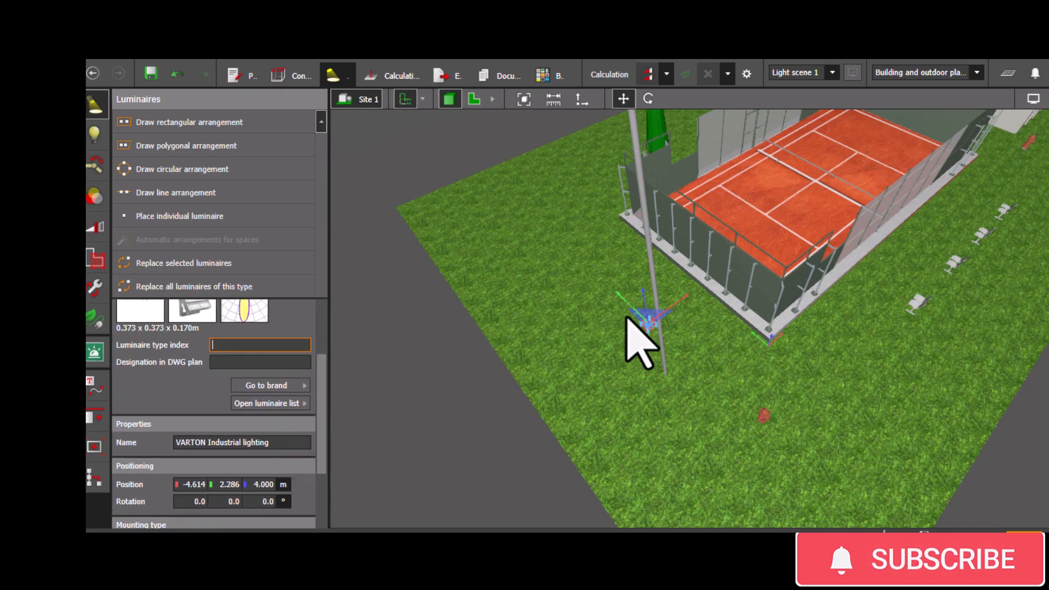
pyautogui.moveTo(633, 261); pyautogui.dragTo(628, 206)
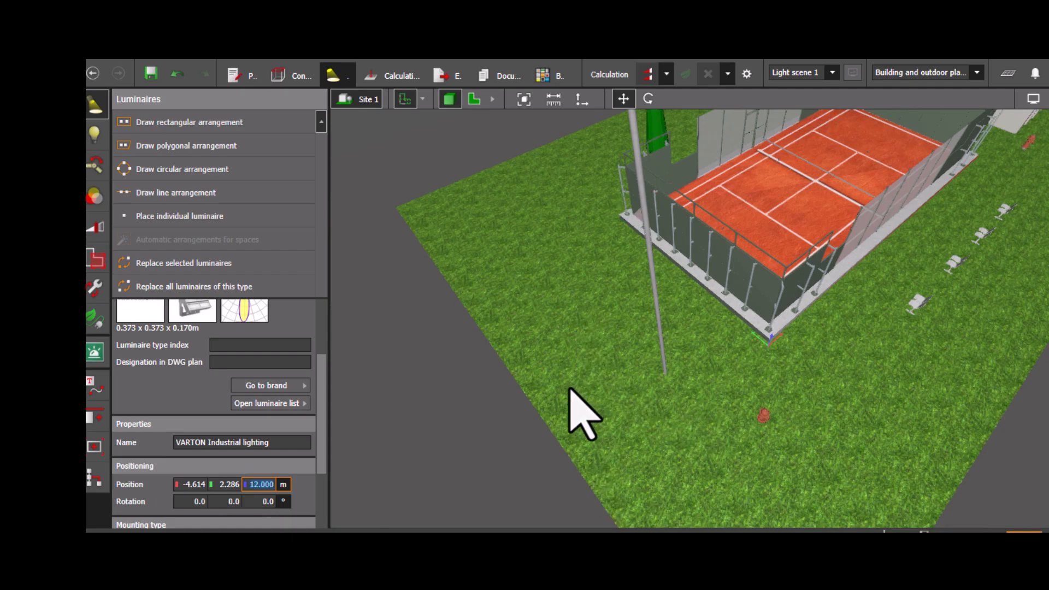
# - Raise the luminaire to sit on top of the crossbar at about 12.27 m
pyautogui.scroll(-3, 564, 365)
pyautogui.scroll(-4, 498, 354)
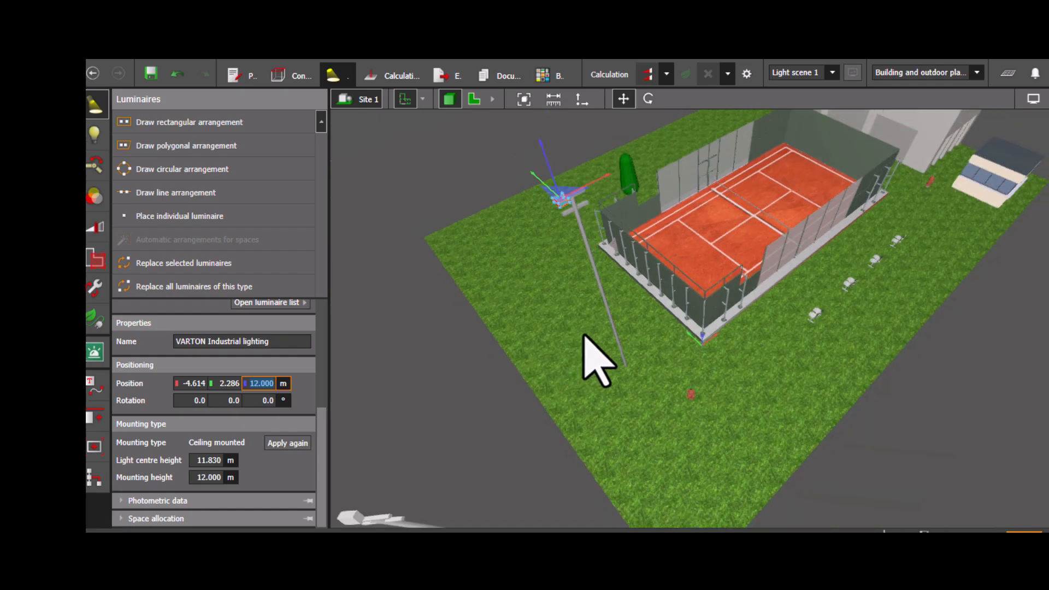
pyautogui.moveTo(585, 335); pyautogui.dragTo(560, 288, button='right')
pyautogui.scroll(6, 546, 333)
pyautogui.scroll(-5, 555, 393)
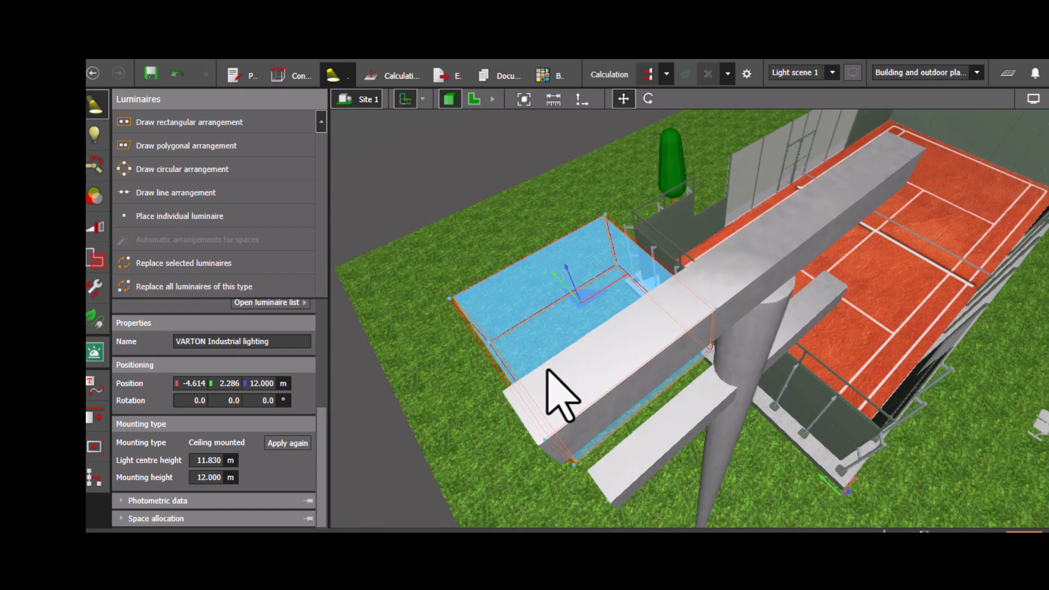
pyautogui.moveTo(534, 428); pyautogui.dragTo(527, 411, button='right')
pyautogui.moveTo(490, 319); pyautogui.dragTo(494, 342, button='middle')
pyautogui.moveTo(449, 180); pyautogui.dragTo(427, 137)
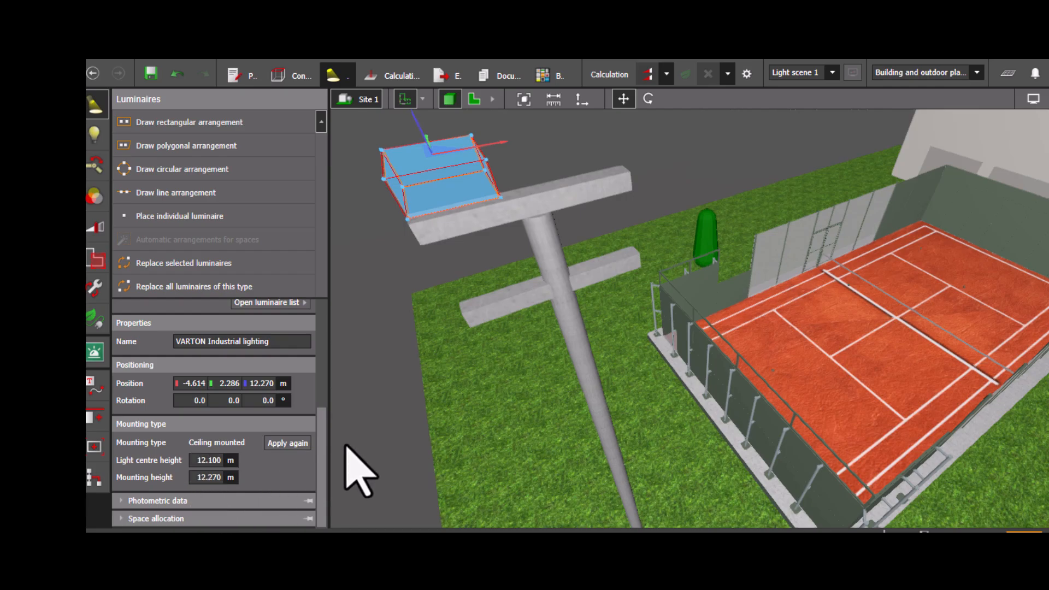
pyautogui.scroll(-1, 463, 201)
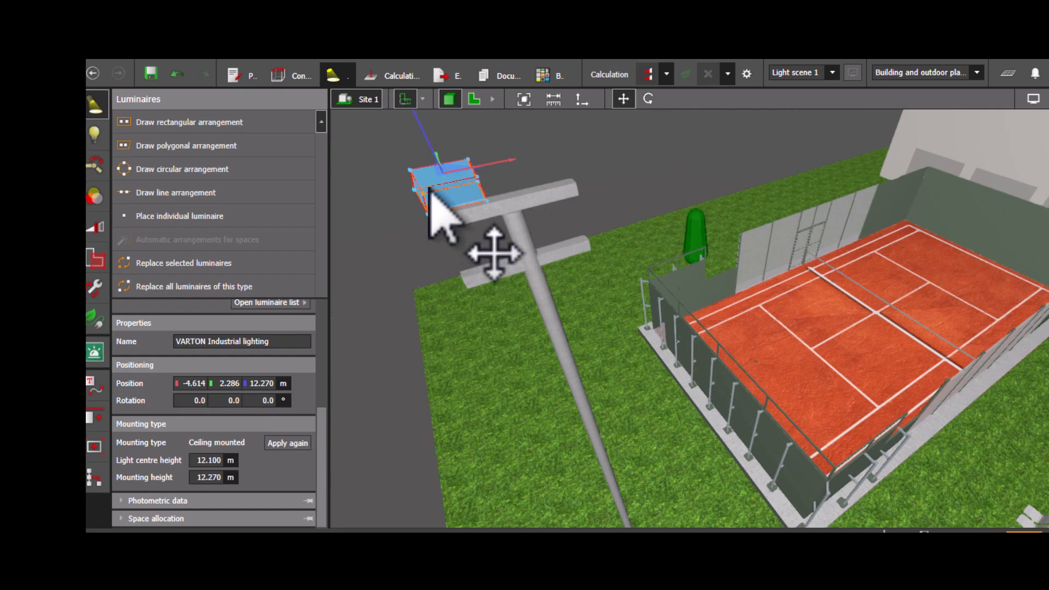
# - Copy the luminaire onto the other end of the upper crossbar
pyautogui.press('Escape')
pyautogui.click(457, 161)
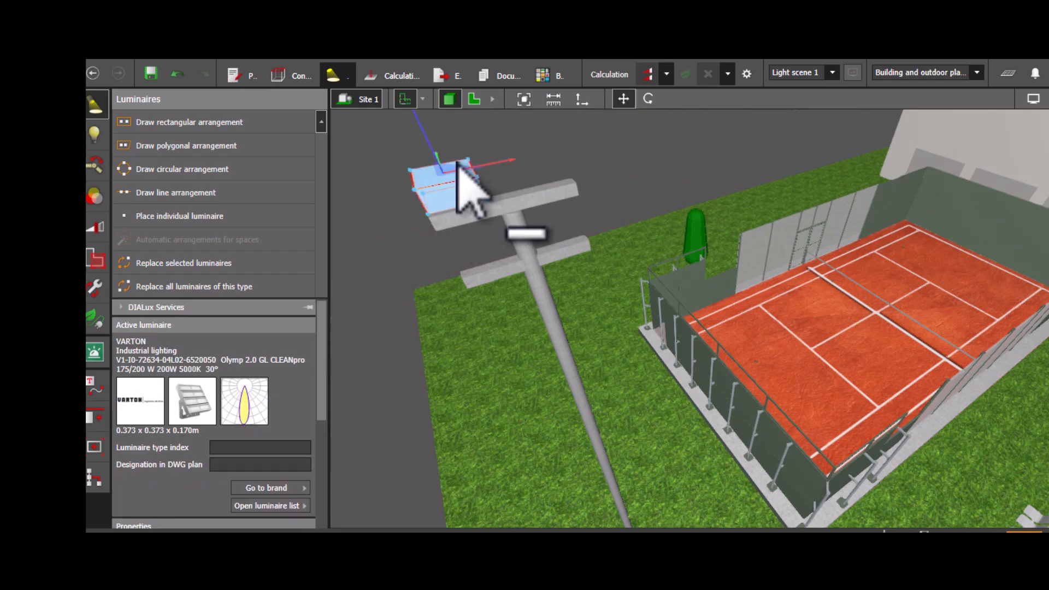
pyautogui.moveTo(475, 175); pyautogui.dragTo(562, 150)
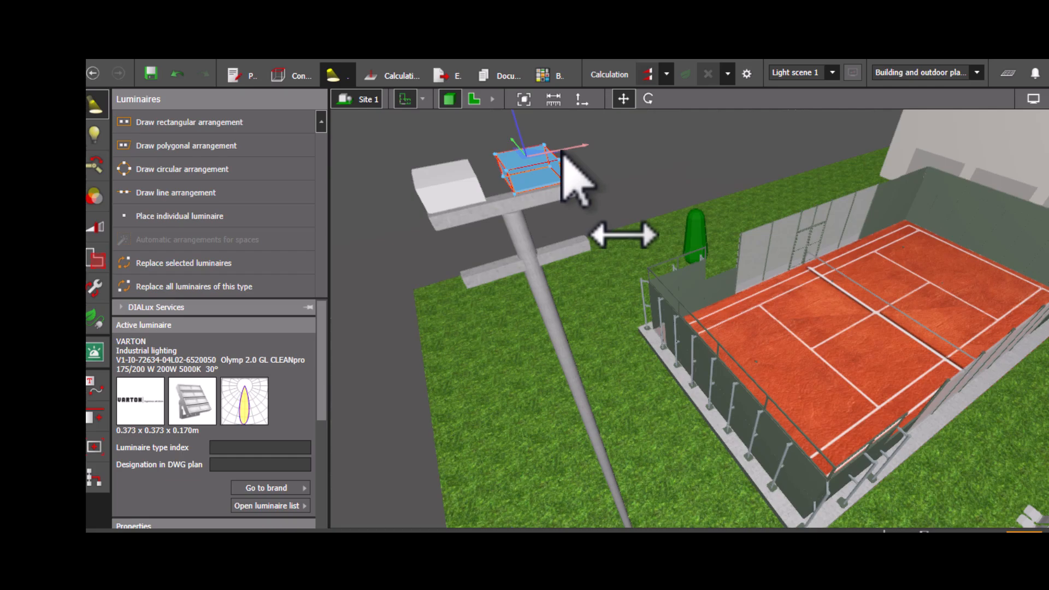
pyautogui.press('Escape')
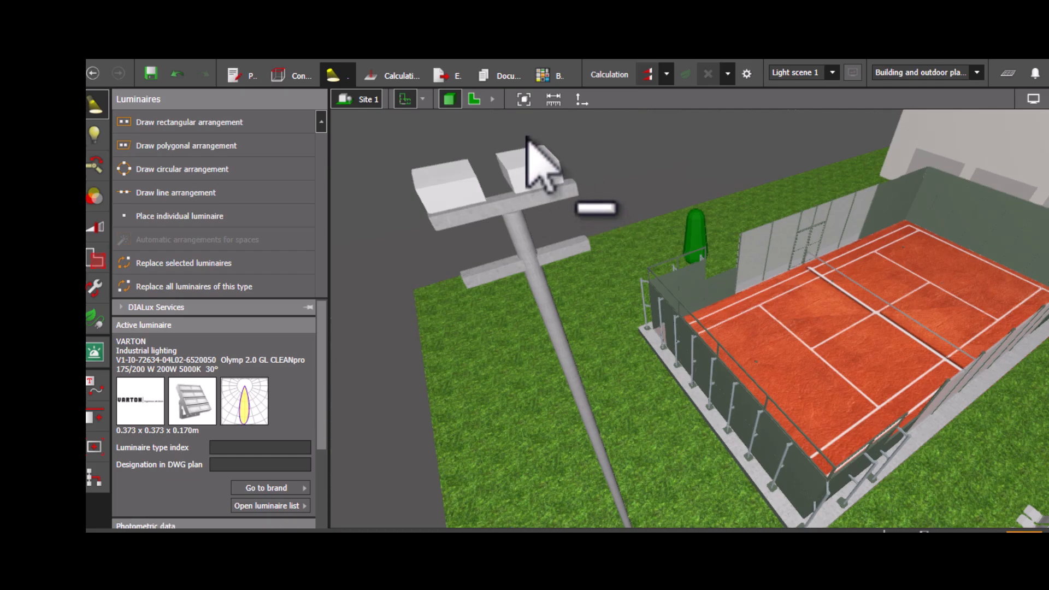
# - Copy luminaires onto both ends of the lower crossbar so the pole carries four
pyautogui.keyDown('ctrl'); pyautogui.moveTo(522, 135); pyautogui.dragTo(535, 197); pyautogui.keyUp('ctrl')
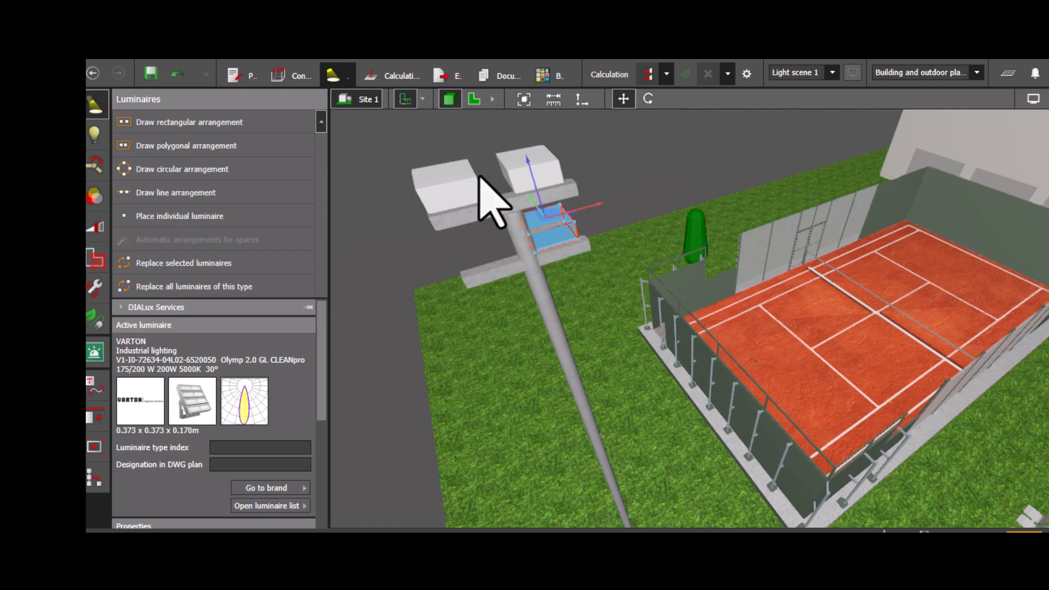
pyautogui.keyDown('ctrl'); pyautogui.click(535, 222); pyautogui.keyUp('ctrl')
pyautogui.keyDown('ctrl'); pyautogui.click(579, 218); pyautogui.keyUp('ctrl')
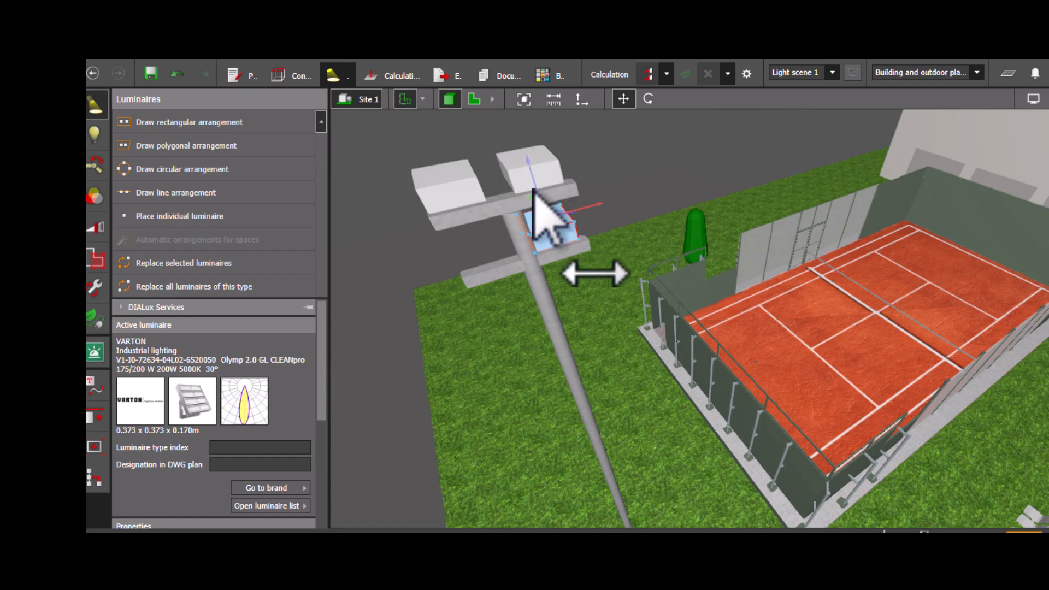
pyautogui.moveTo(591, 210); pyautogui.dragTo(537, 239)
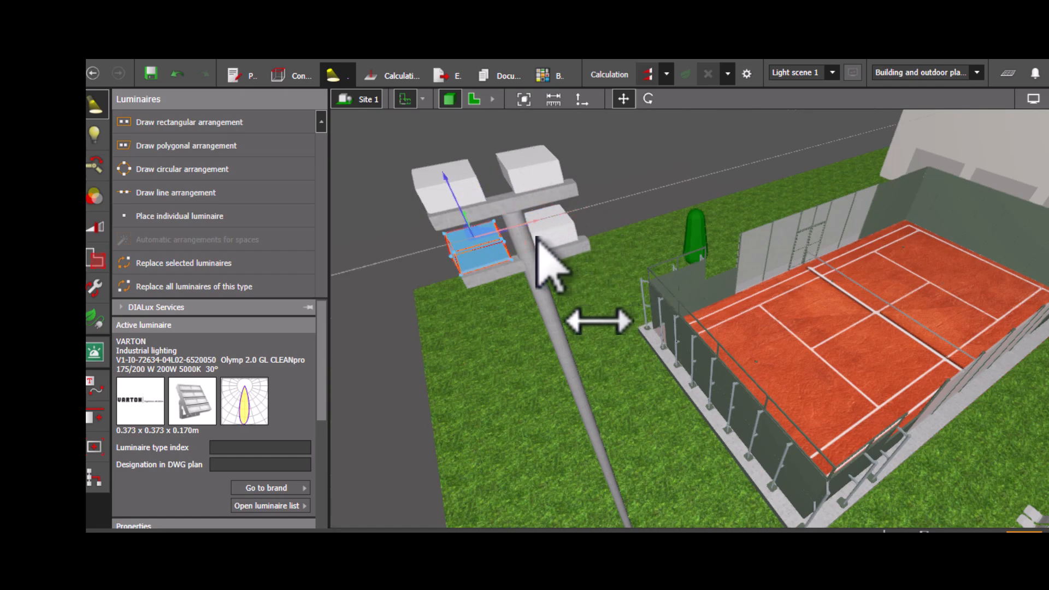
pyautogui.click(403, 250)
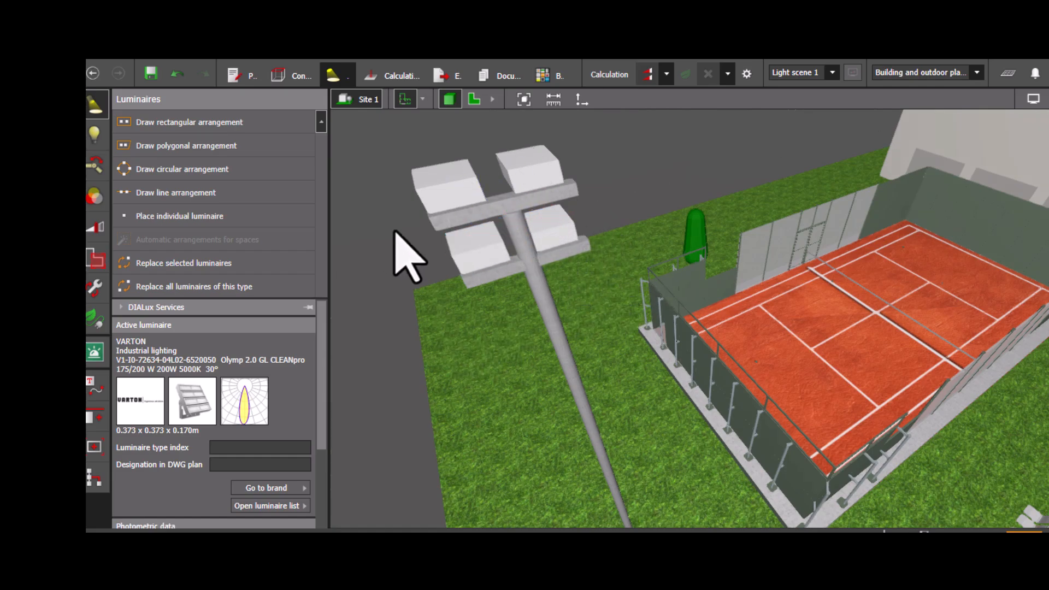
# - Inspect the luminaires and the pole in the plan and 3D views
pyautogui.click(474, 100)
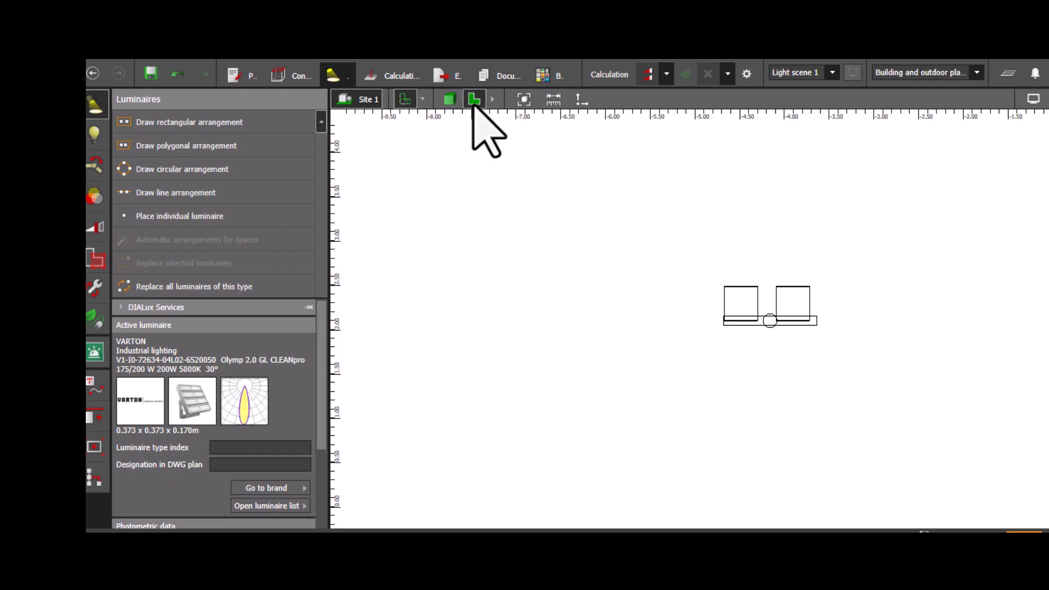
pyautogui.moveTo(676, 288); pyautogui.dragTo(779, 352)
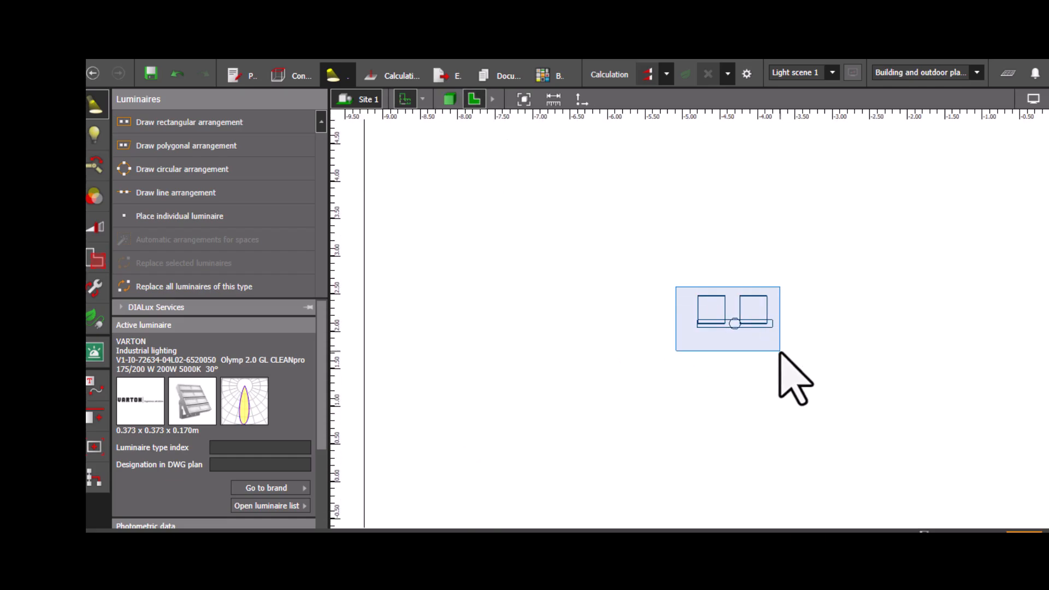
pyautogui.moveTo(677, 347); pyautogui.dragTo(677, 351)
pyautogui.scroll(-3, 675, 349)
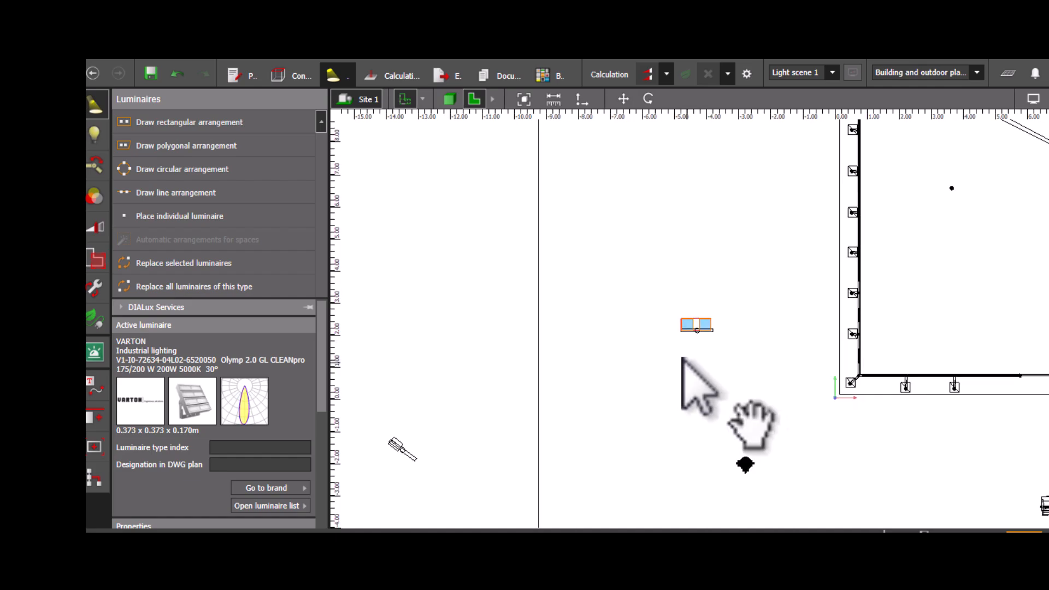
pyautogui.moveTo(693, 375); pyautogui.dragTo(555, 331, button='middle')
pyautogui.click(394, 257)
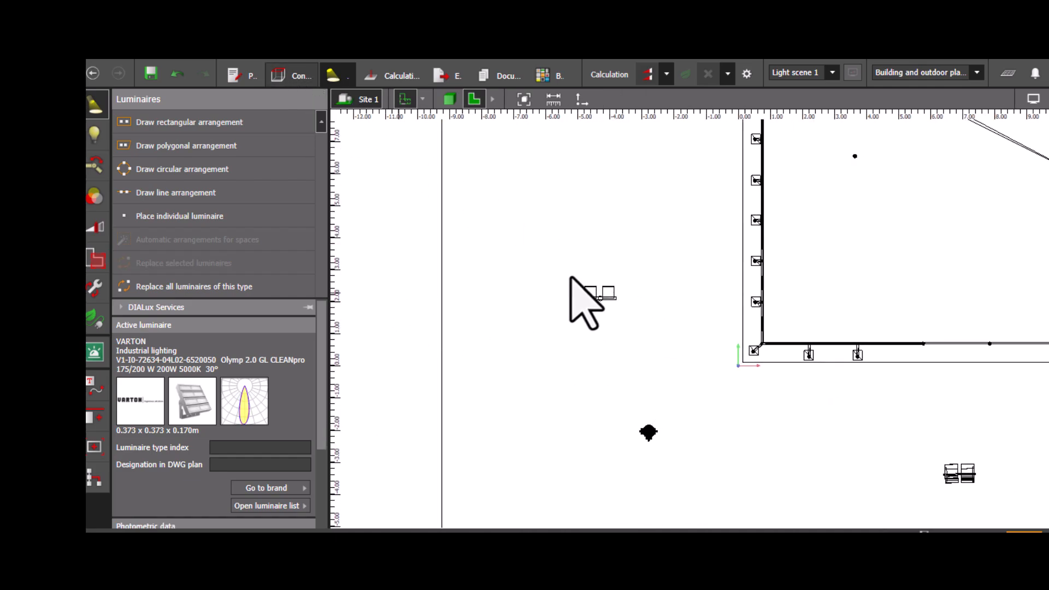
pyautogui.moveTo(554, 265); pyautogui.dragTo(644, 327)
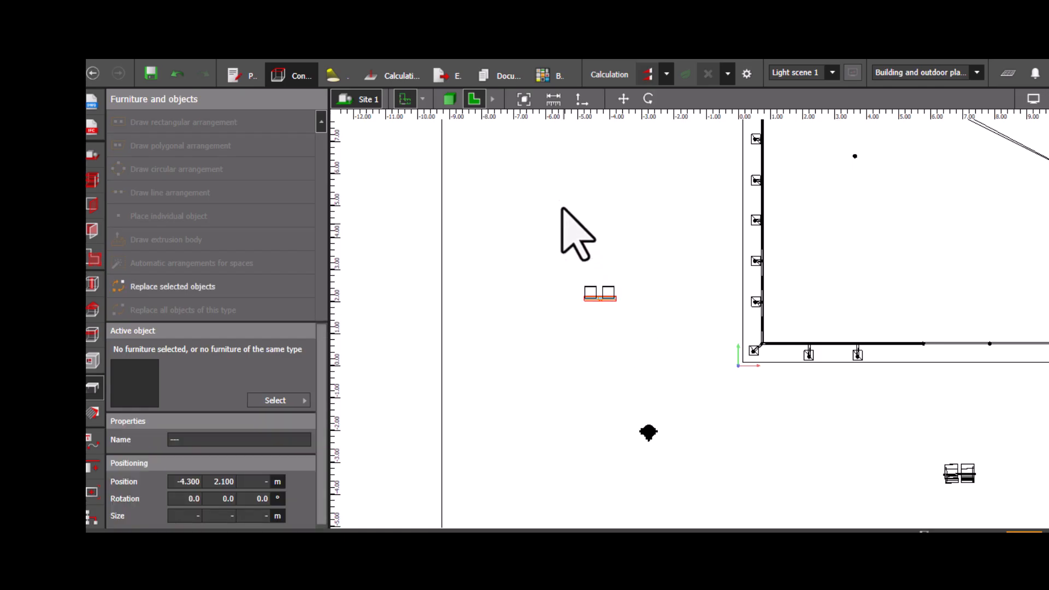
pyautogui.click(458, 100)
pyautogui.scroll(-4, 590, 328)
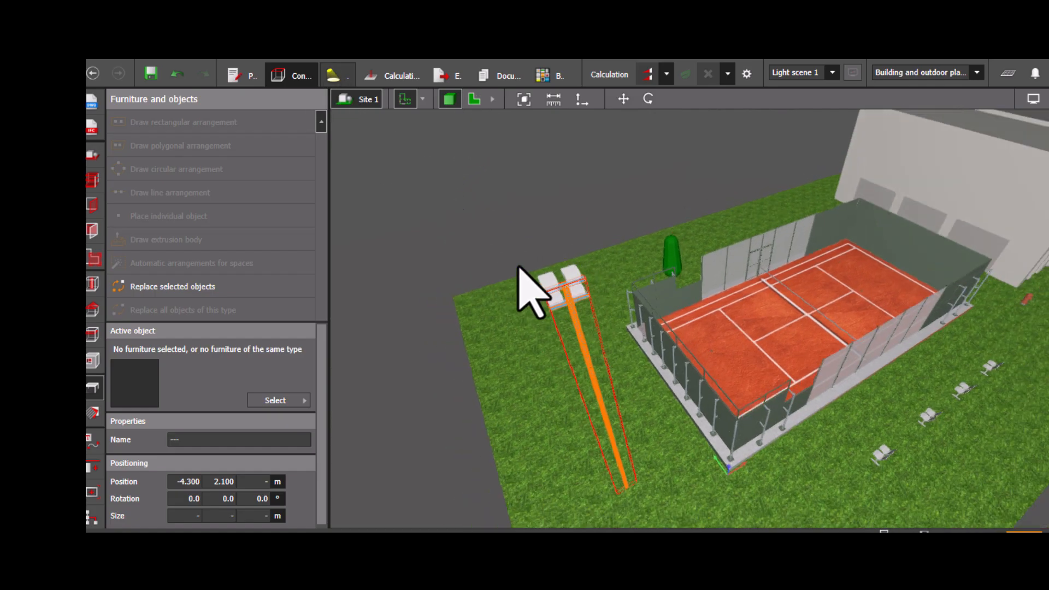
# - Move the light pole to a new spot east of the luminaires in the plan
pyautogui.click(473, 99)
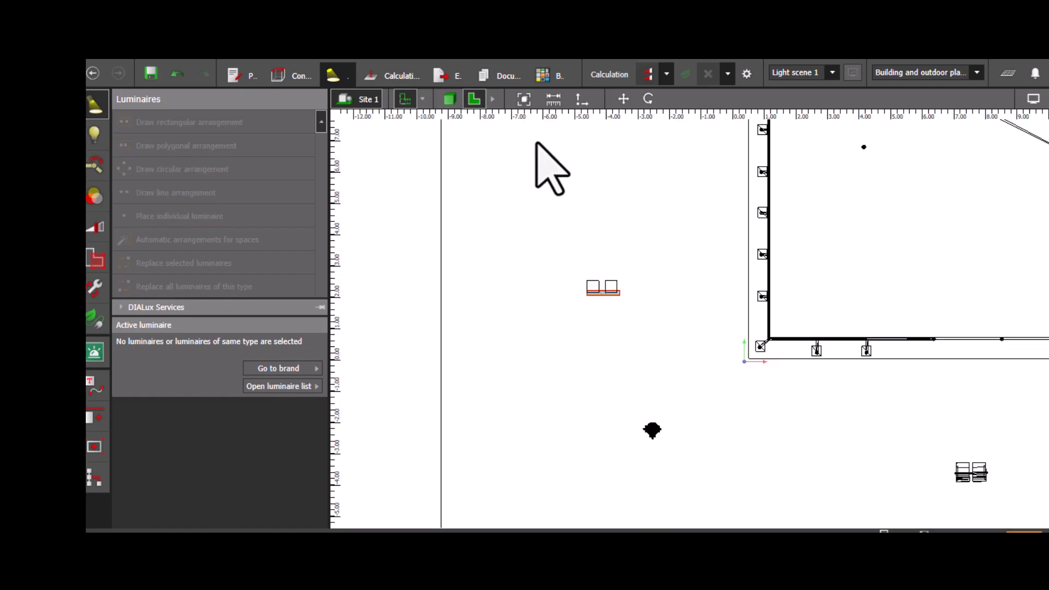
pyautogui.click(625, 101)
pyautogui.moveTo(603, 286); pyautogui.dragTo(826, 385)
pyautogui.moveTo(604, 309)
pyautogui.mouseDown()
pyautogui.moveTo(629, 320)
pyautogui.moveTo(615, 308)
pyautogui.mouseUp()
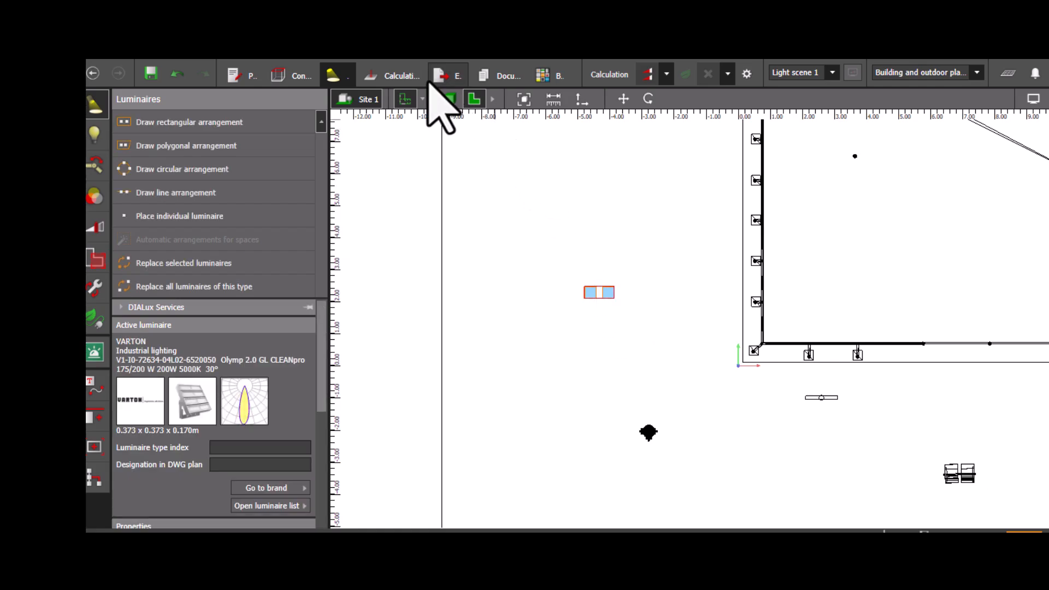
# - Move the four luminaires onto the relocated pole's crossbars in the plan
pyautogui.click(623, 99)
pyautogui.moveTo(608, 284); pyautogui.dragTo(835, 389)
pyautogui.moveTo(745, 440); pyautogui.dragTo(671, 427, button='middle')
pyautogui.scroll(3, 710, 395)
pyautogui.scroll(8, 710, 396)
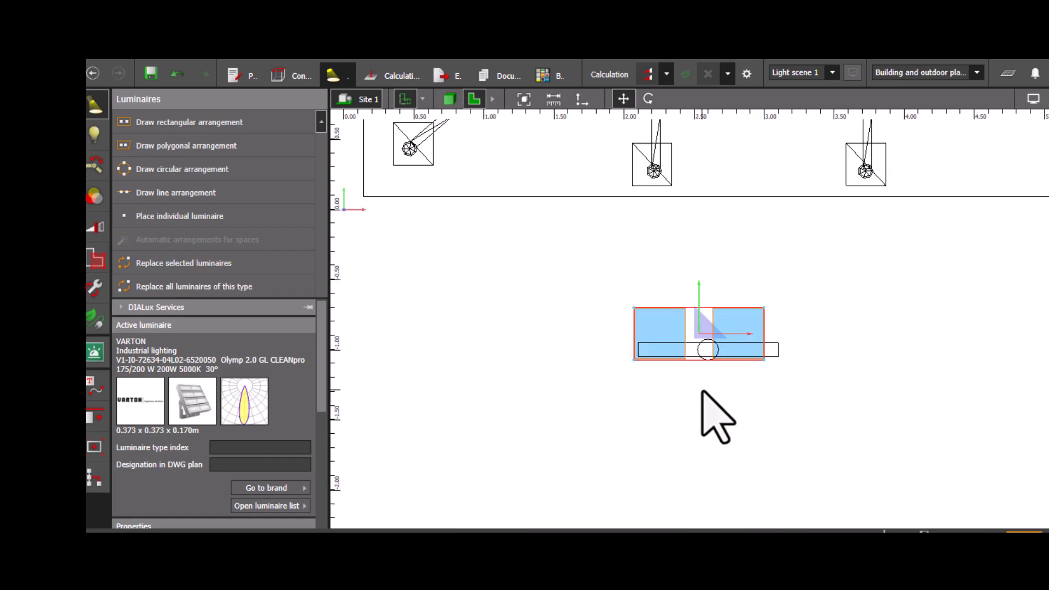
pyautogui.moveTo(702, 272); pyautogui.dragTo(725, 268)
pyautogui.click(526, 343)
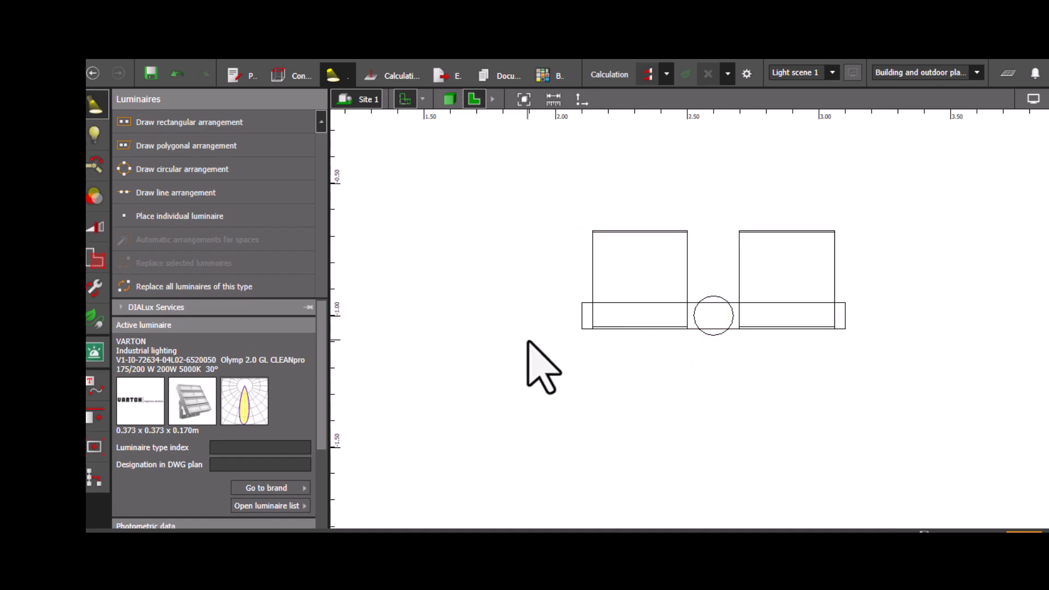
# - Check the luminaires' alignment on the pole in the plan and 3D views
pyautogui.moveTo(563, 199)
pyautogui.mouseDown()
pyautogui.moveTo(855, 403)
pyautogui.moveTo(866, 370)
pyautogui.mouseUp()
pyautogui.click(713, 362)
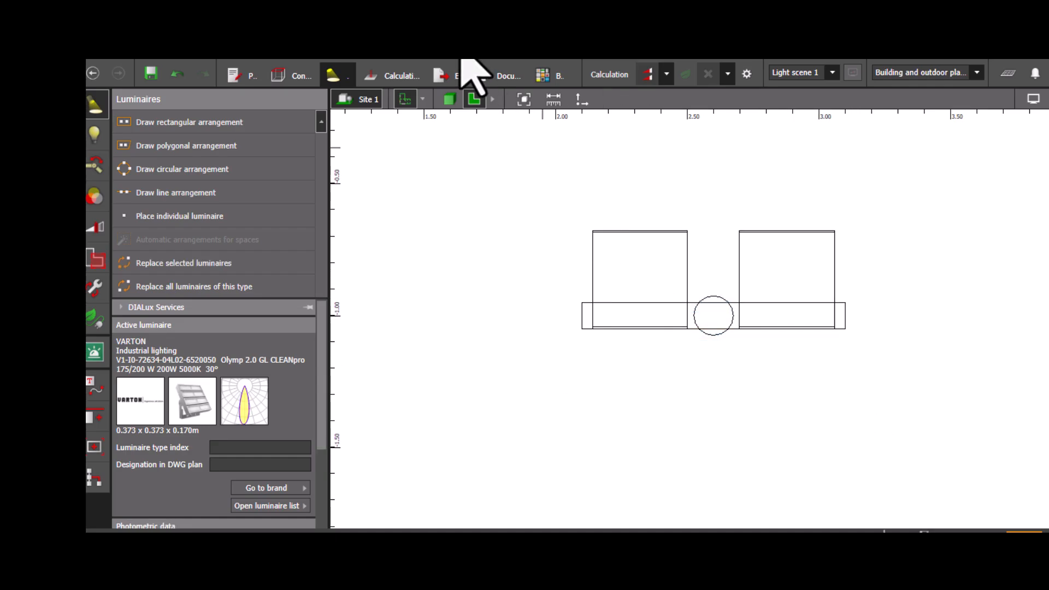
pyautogui.click(450, 99)
pyautogui.scroll(1, 736, 319)
pyautogui.moveTo(736, 318); pyautogui.dragTo(628, 324, button='middle')
pyautogui.scroll(3, 663, 328)
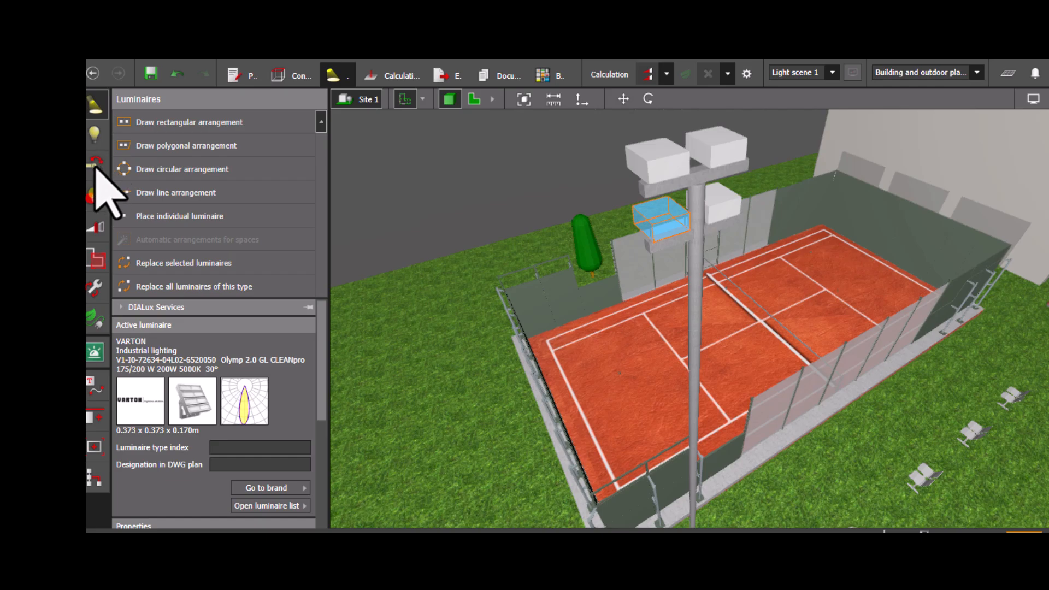
# - Aim the lower-left luminaire at a point on the court at about X 3.55 m, Y 8.62 m
pyautogui.click(96, 164)
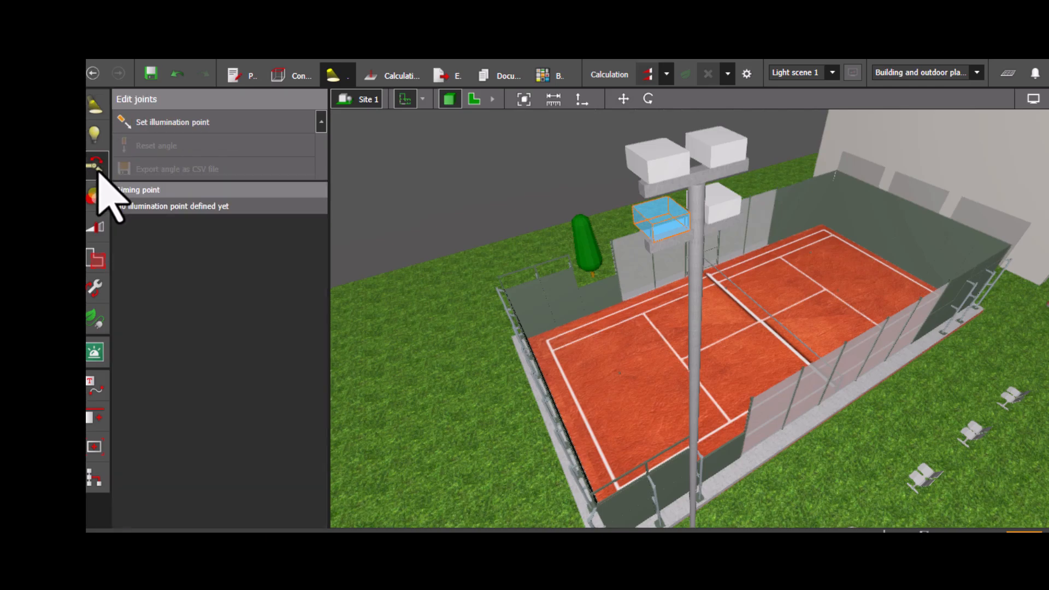
pyautogui.click(159, 122)
pyautogui.click(575, 341)
pyautogui.click(597, 348)
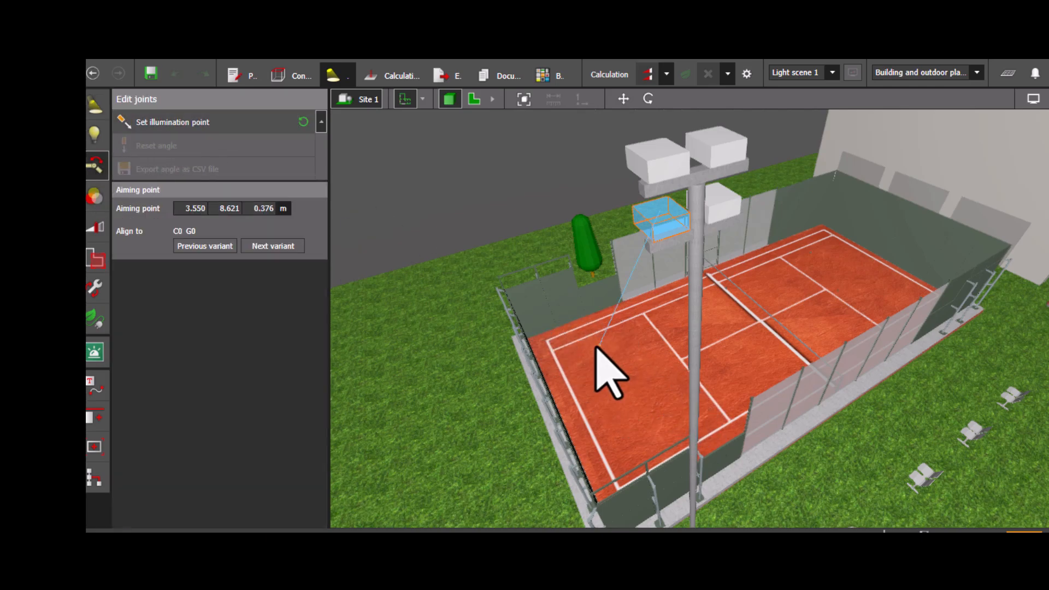
# - Aim the lower-right luminaire at a point on the court with Set illumination point
pyautogui.click(719, 207)
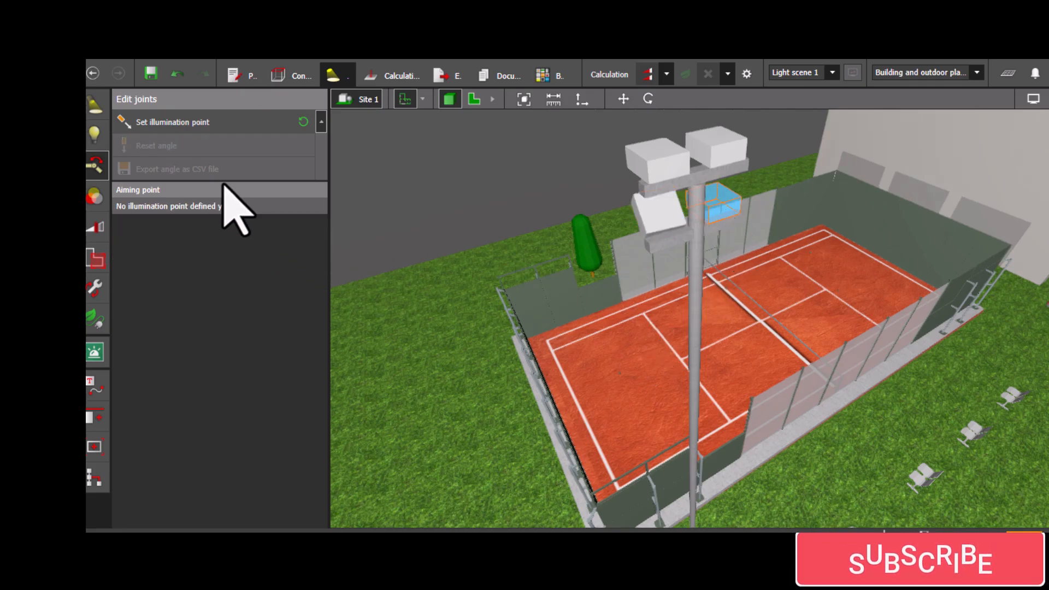
pyautogui.click(193, 121)
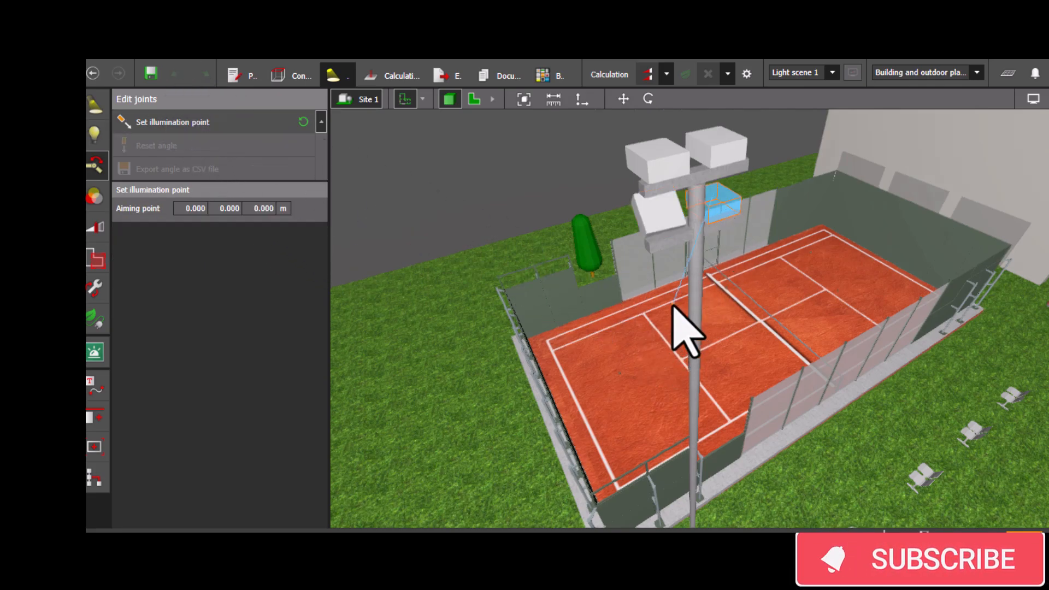
pyautogui.click(621, 315)
# - Aim the upper-left luminaire at the court at about X 3.05 m, Y 4.62 m
pyautogui.click(649, 176)
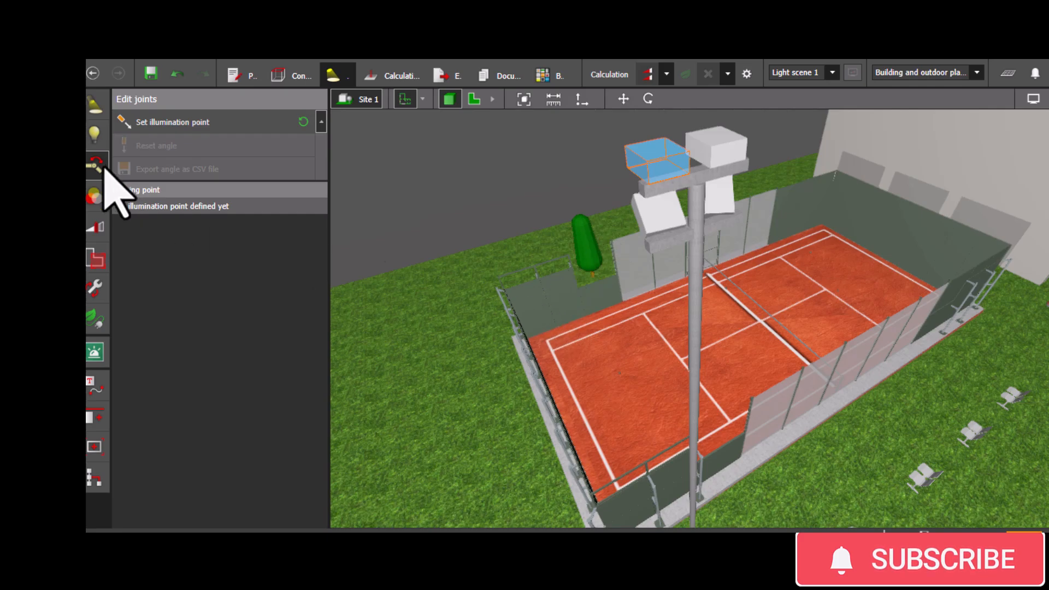
pyautogui.click(130, 122)
pyautogui.click(626, 416)
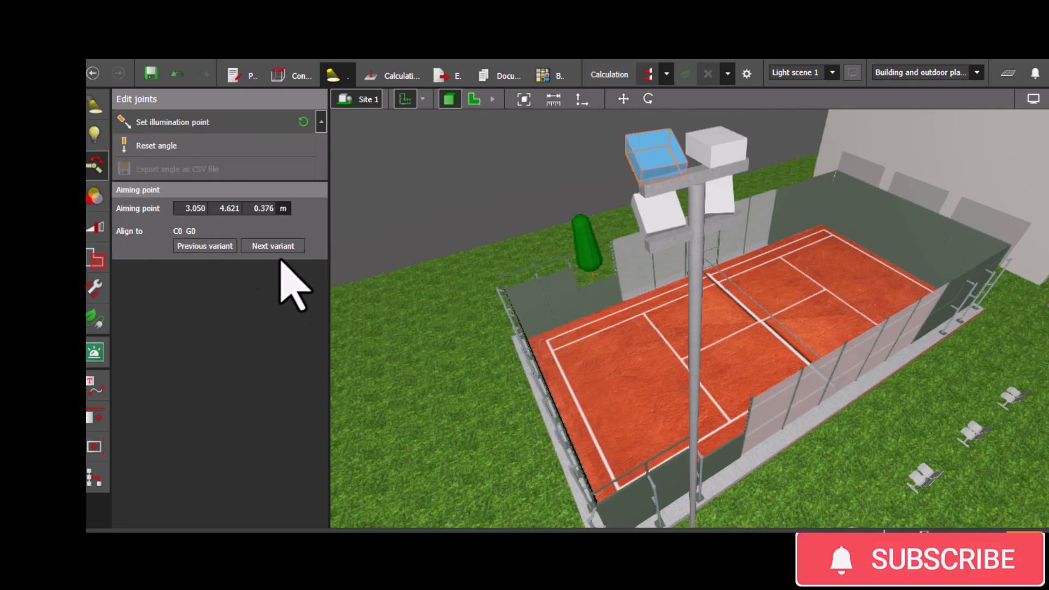
# - Aim the upper-right luminaire at the court at about X 7.75 m, Y 4.82 m
pyautogui.click(735, 148)
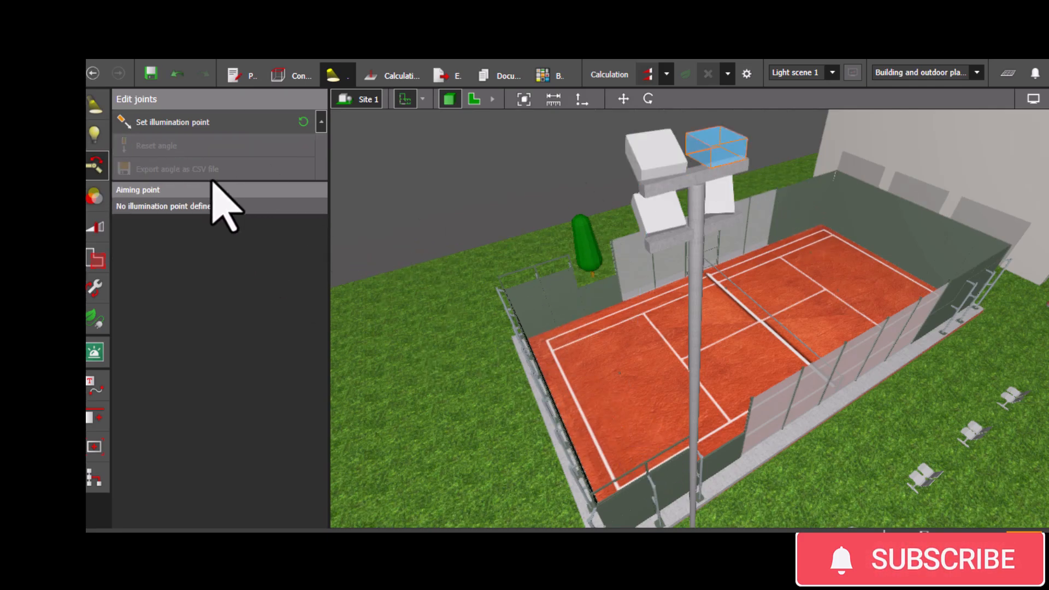
pyautogui.click(167, 127)
pyautogui.click(672, 362)
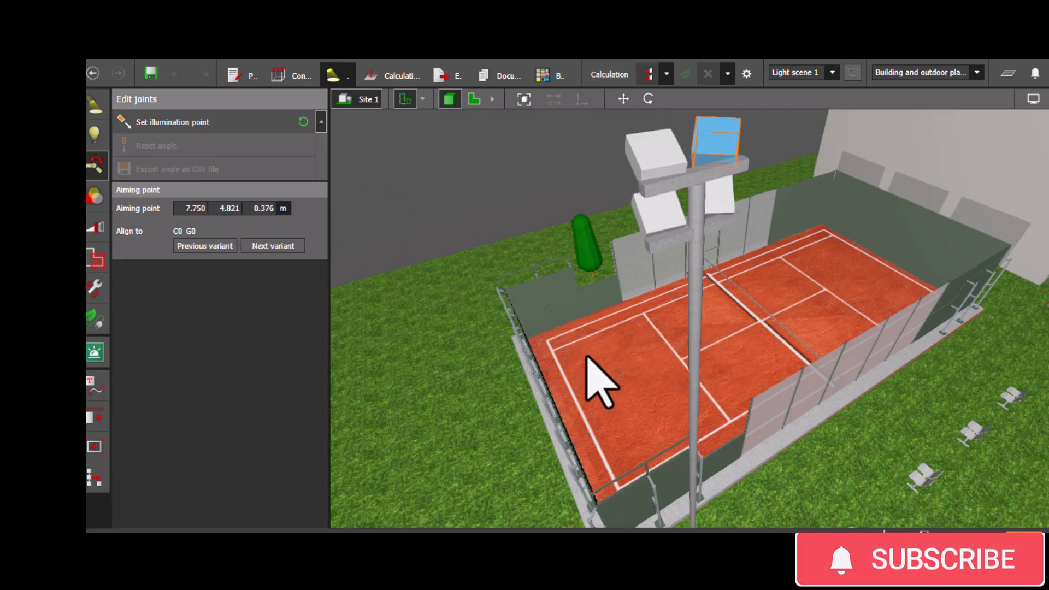
# - Group the pole with its four luminaires in the plan view
pyautogui.moveTo(580, 384); pyautogui.dragTo(606, 426, button='middle')
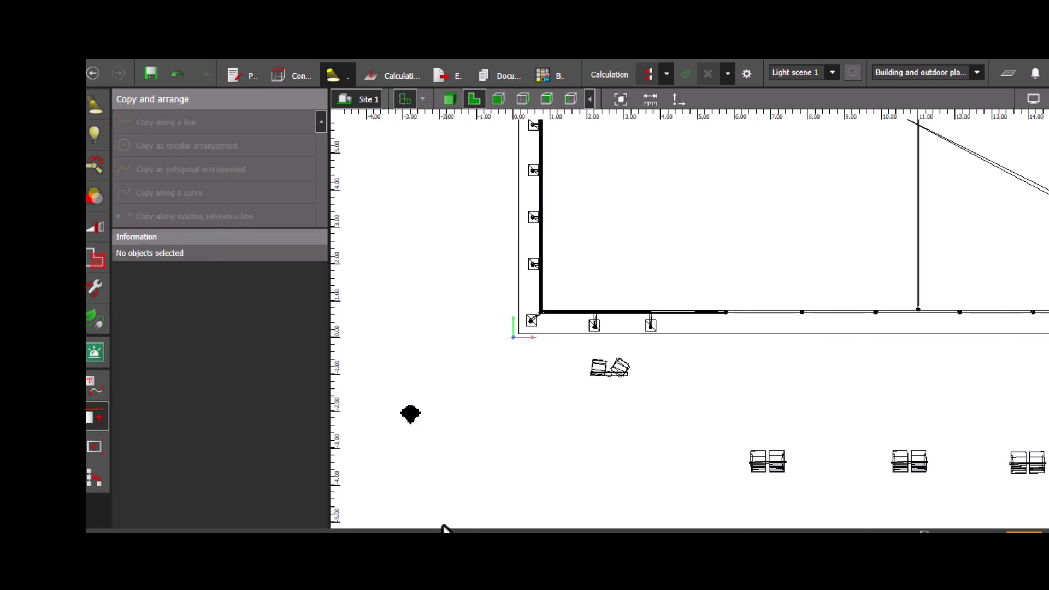
pyautogui.click(599, 372)
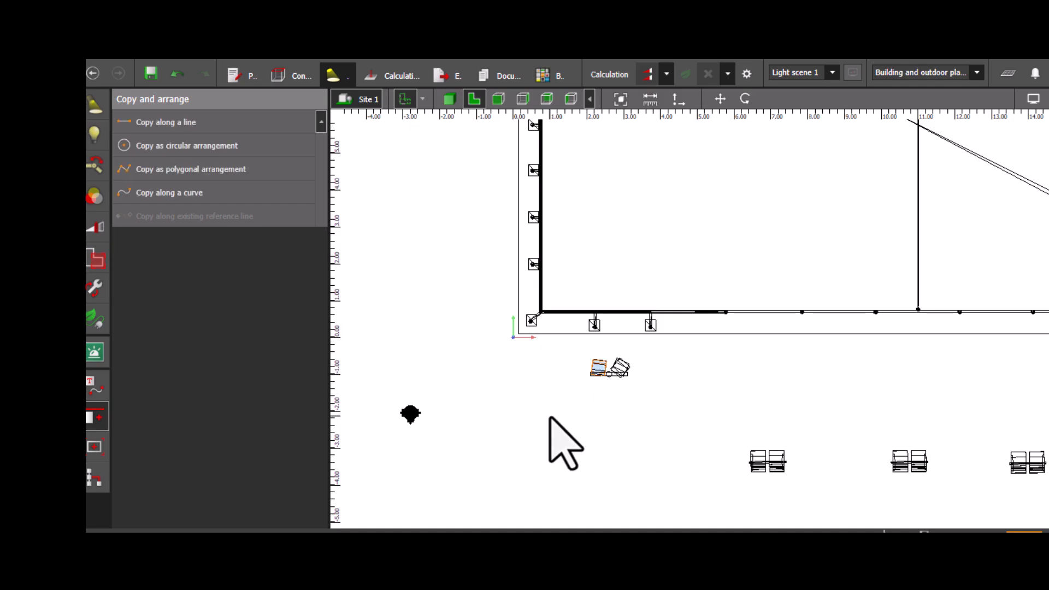
pyautogui.scroll(1, 563, 404)
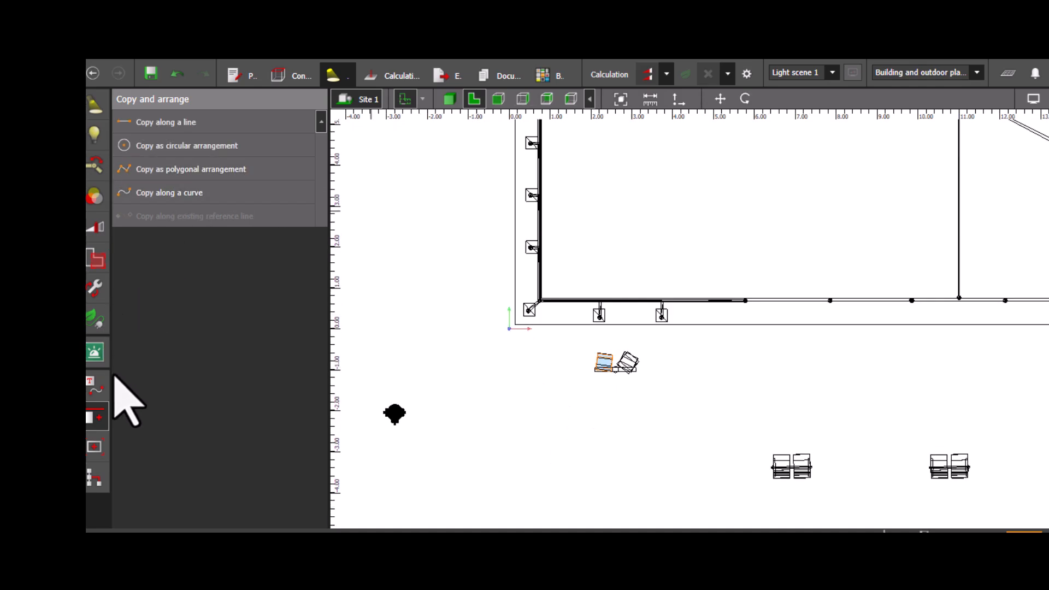
pyautogui.moveTo(573, 344); pyautogui.dragTo(655, 403)
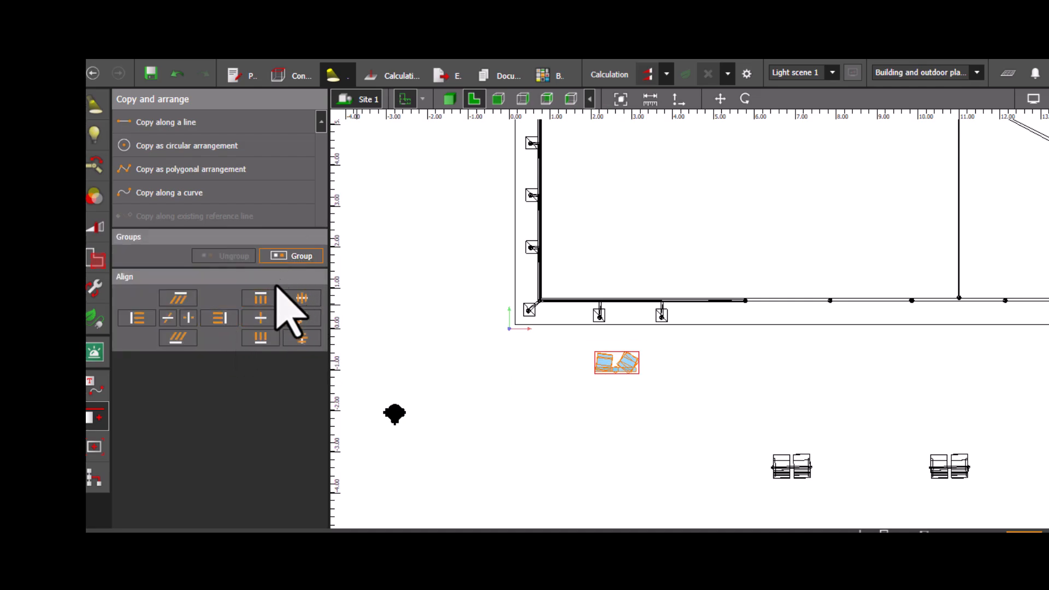
pyautogui.scroll(-1, 666, 406)
pyautogui.moveTo(651, 403); pyautogui.dragTo(557, 389, button='middle')
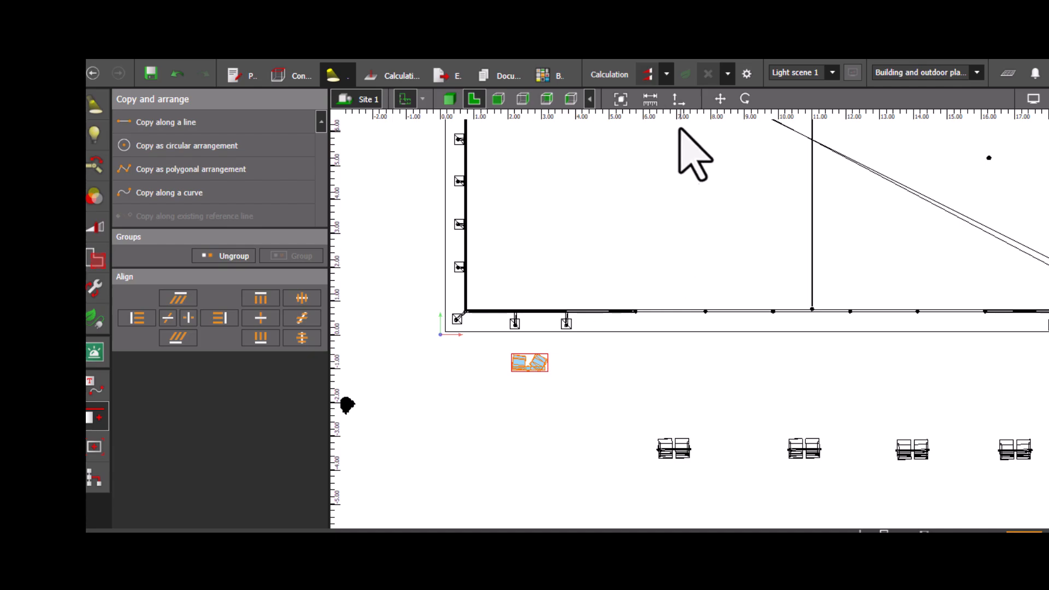
pyautogui.click(485, 372)
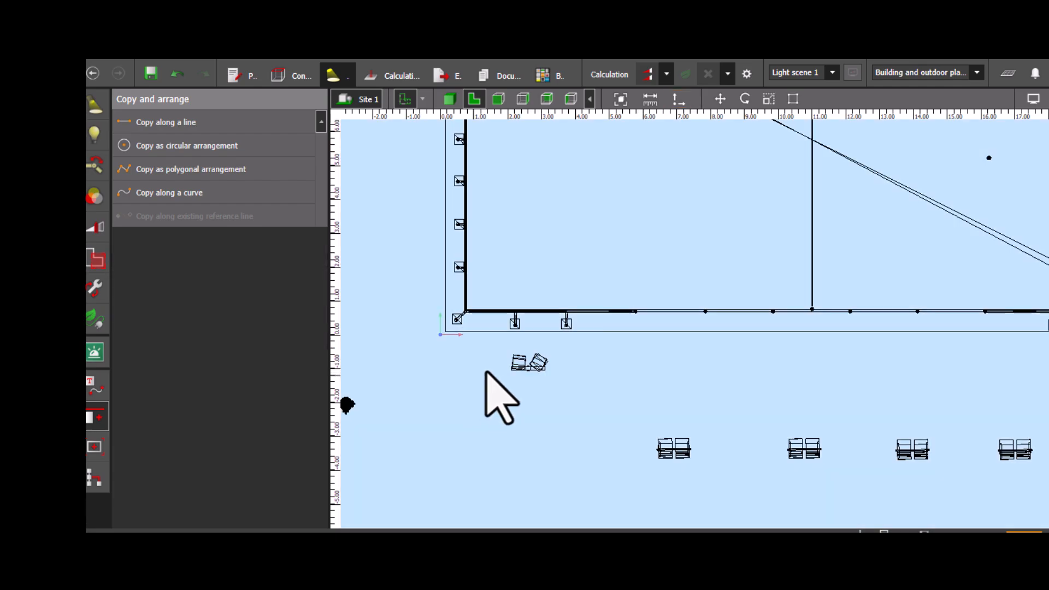
pyautogui.moveTo(522, 366); pyautogui.dragTo(604, 393)
pyautogui.keyDown('ctrl'); pyautogui.click(547, 377); pyautogui.keyUp('ctrl')
pyautogui.click(740, 411)
pyautogui.click(893, 389)
pyautogui.click(499, 426)
pyautogui.scroll(-3, 502, 440)
pyautogui.scroll(-4, 504, 443)
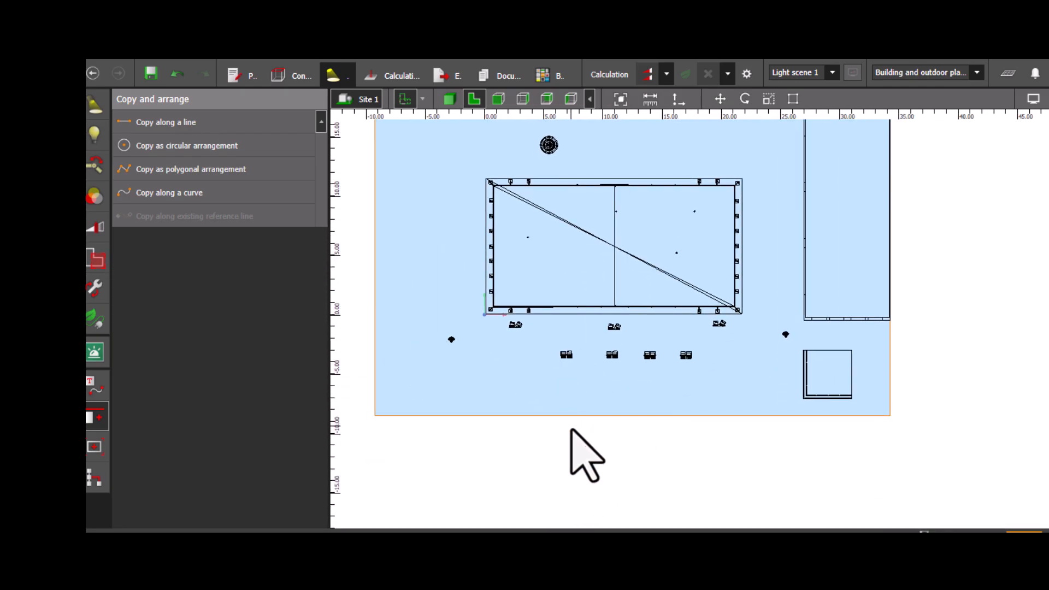
pyautogui.click(602, 444)
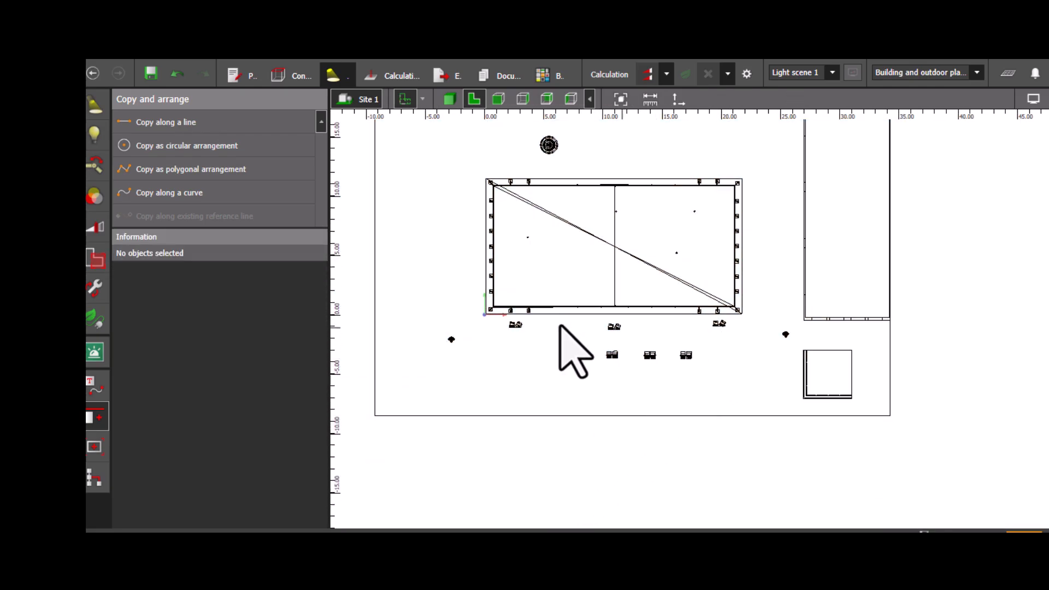
# - Copy the grouped pole along a line about 20.9 m long running above the court's upper side
pyautogui.click(515, 325)
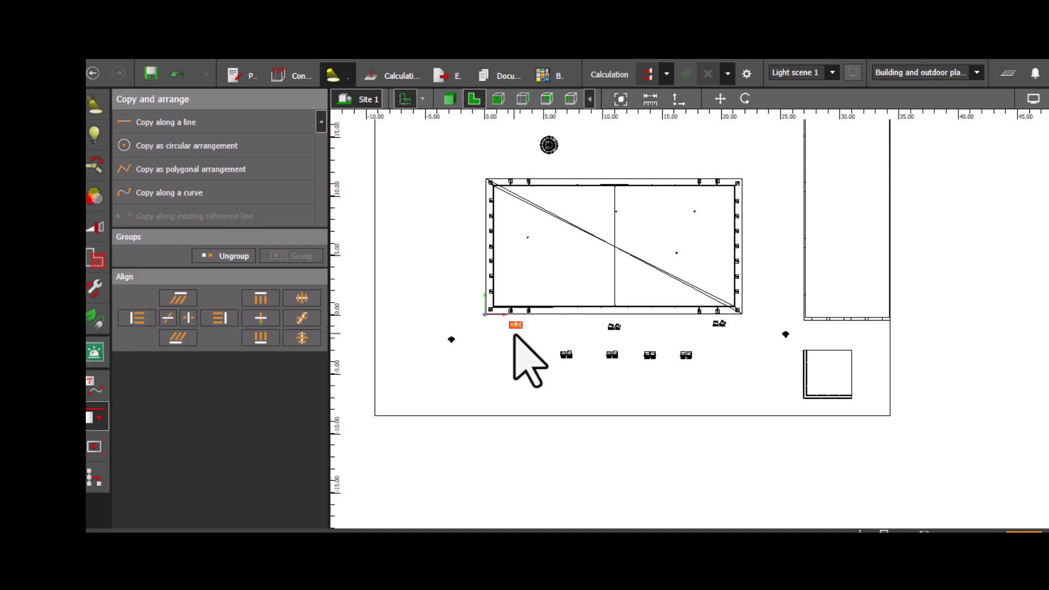
pyautogui.click(184, 129)
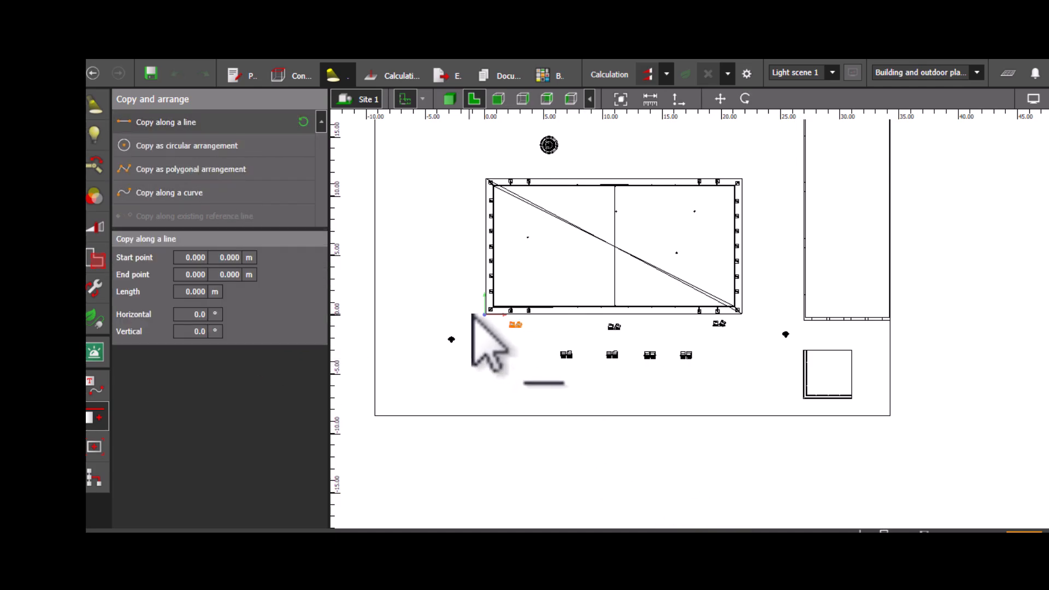
pyautogui.click(493, 166)
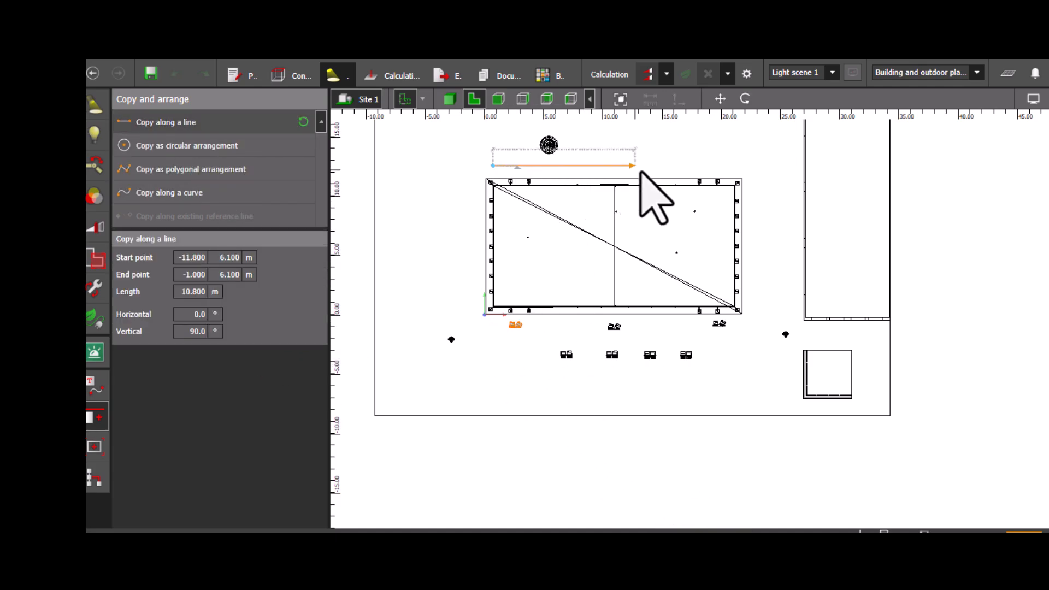
pyautogui.click(739, 165)
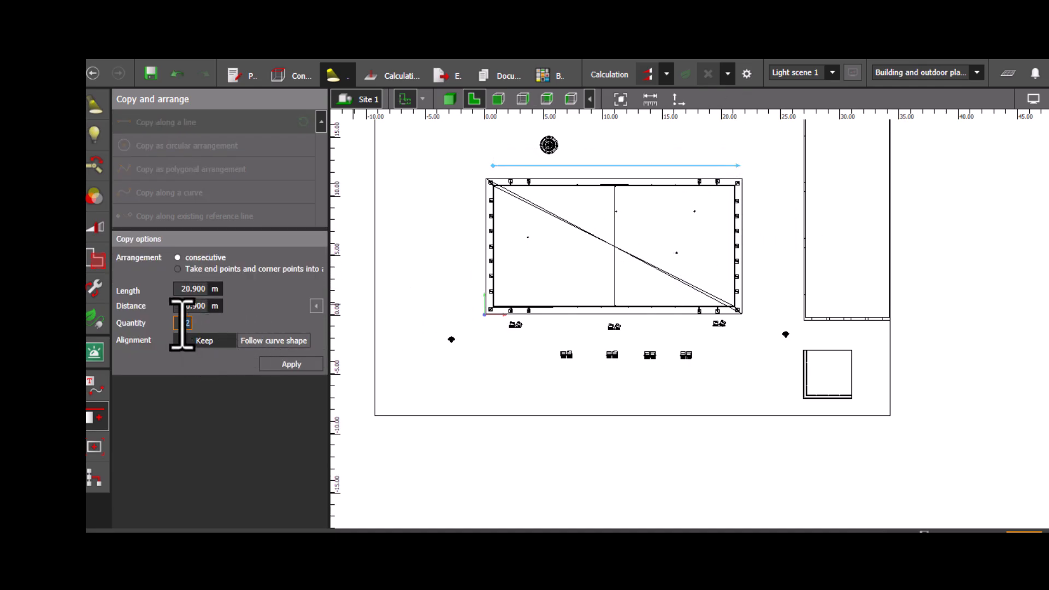
pyautogui.click(299, 366)
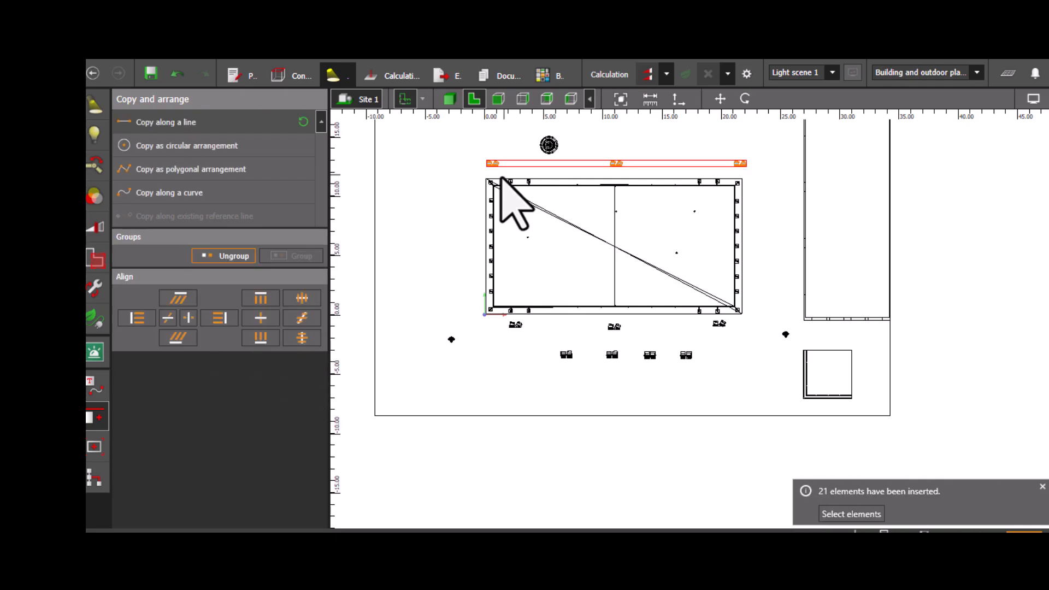
# - Rotate the copied pole groups along the upper side so their luminaires face the court
pyautogui.scroll(-2, 559, 245)
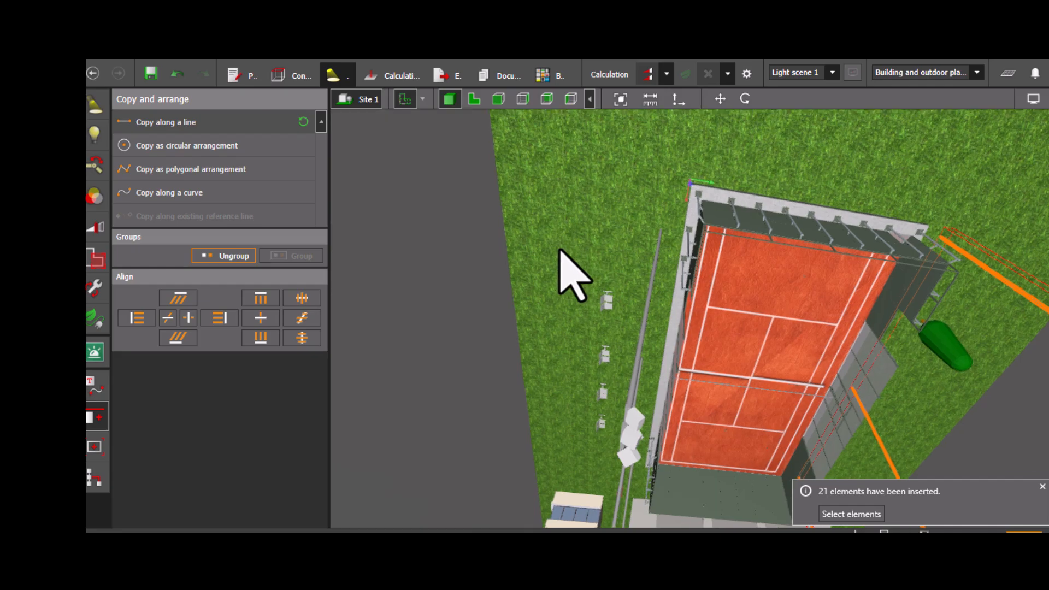
pyautogui.moveTo(625, 340); pyautogui.dragTo(564, 276, button='right')
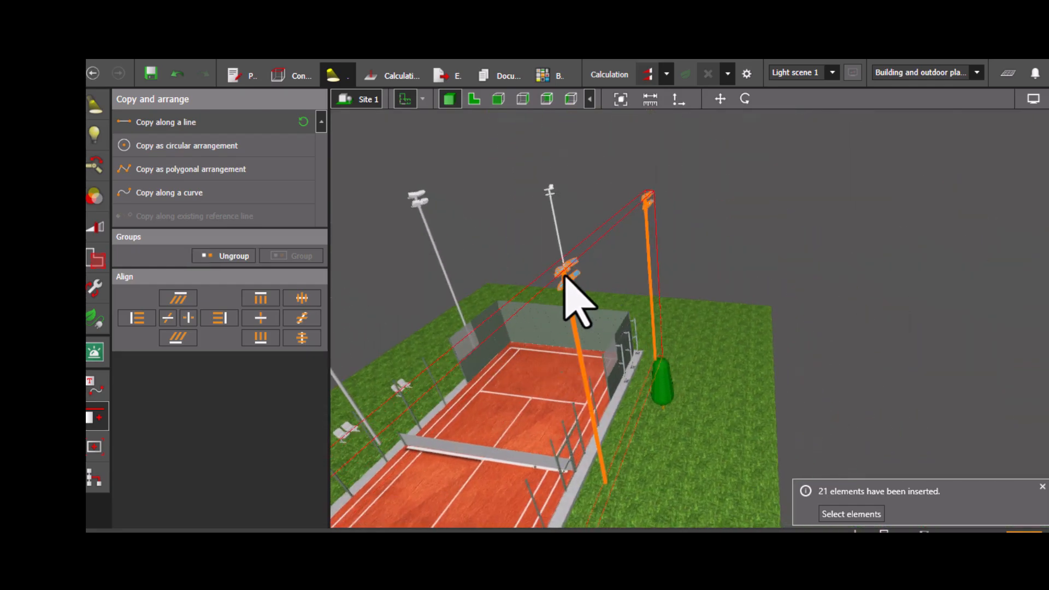
pyautogui.click(479, 100)
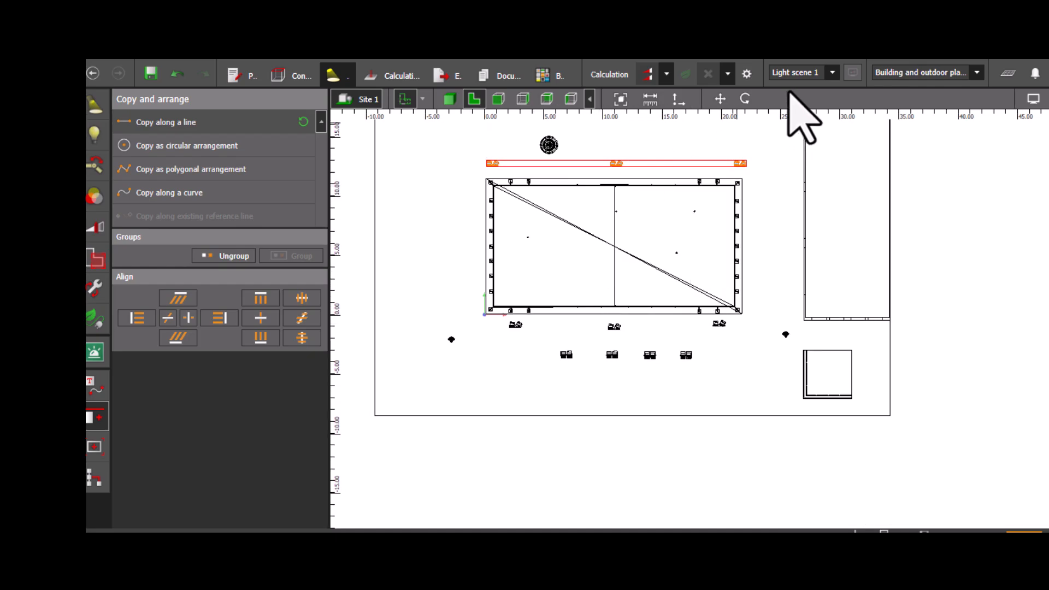
pyautogui.click(747, 99)
pyautogui.moveTo(674, 163); pyautogui.dragTo(564, 165)
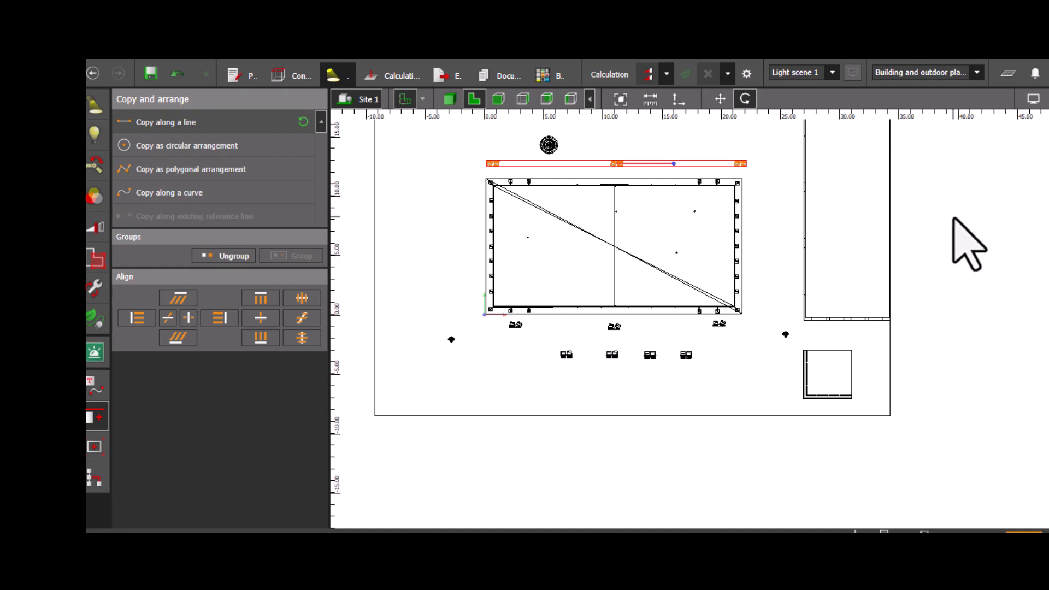
pyautogui.click(859, 267)
# - Aim the upper-right luminaire of the copied middle pole at the court at about X 9.75 m, Y 2.42 m
pyautogui.scroll(2, 662, 267)
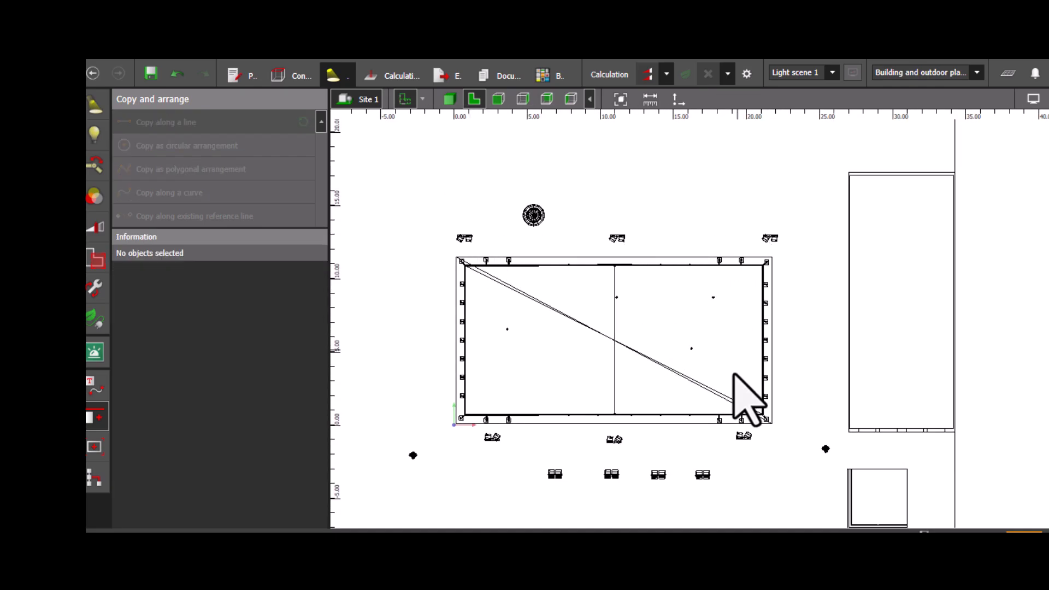
pyautogui.scroll(3, 629, 396)
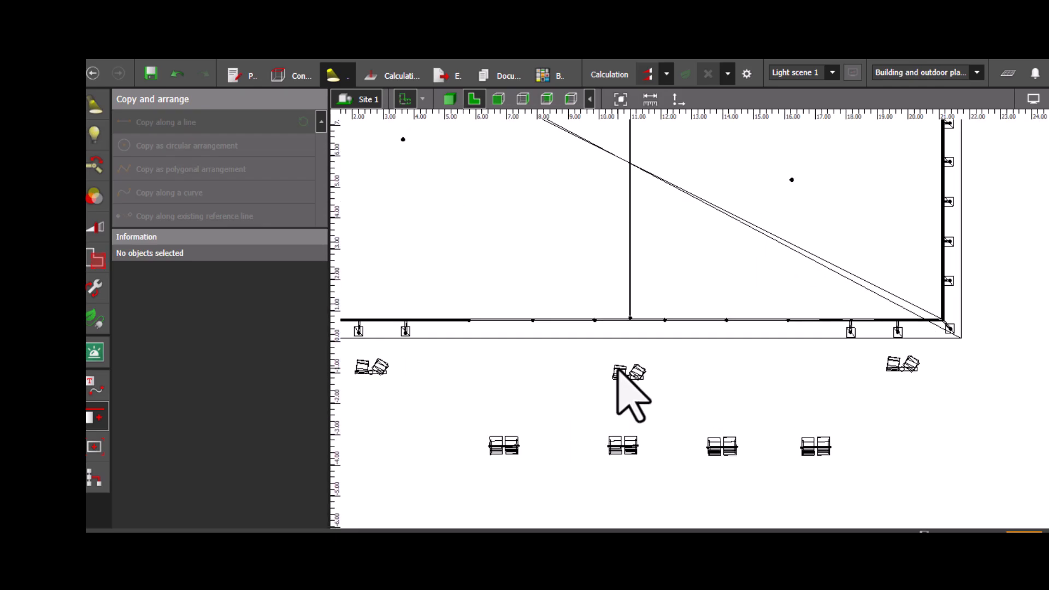
pyautogui.scroll(-5, 836, 388)
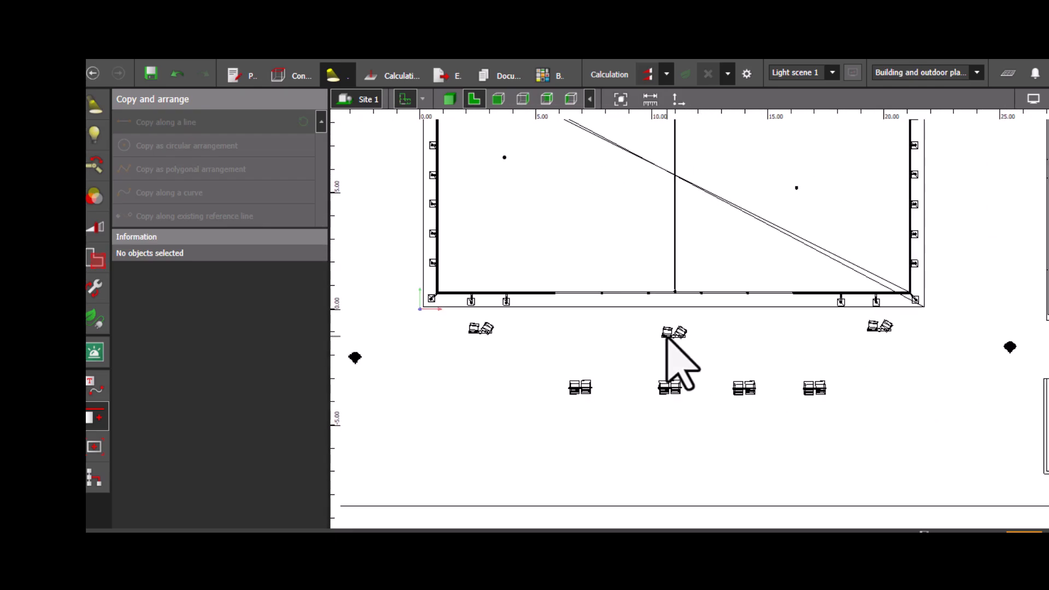
pyautogui.moveTo(704, 437); pyautogui.dragTo(705, 439, button='middle')
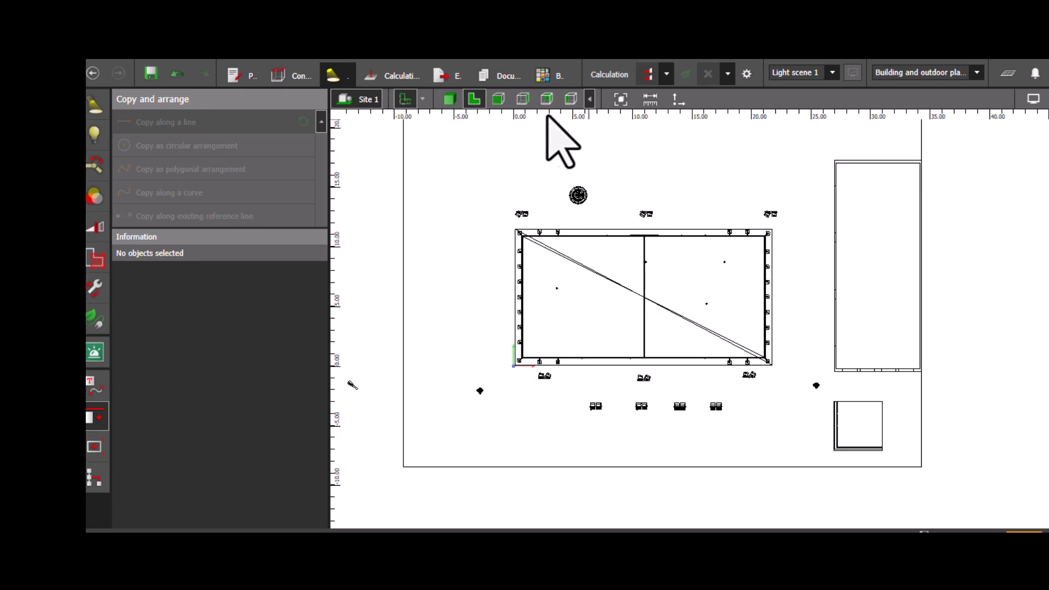
pyautogui.click(450, 99)
pyautogui.moveTo(556, 359); pyautogui.dragTo(484, 367, button='right')
pyautogui.moveTo(466, 306); pyautogui.dragTo(701, 373, button='middle')
pyautogui.scroll(3, 512, 338)
pyautogui.moveTo(484, 321); pyautogui.dragTo(525, 338, button='middle')
pyautogui.moveTo(732, 308); pyautogui.dragTo(627, 325, button='middle')
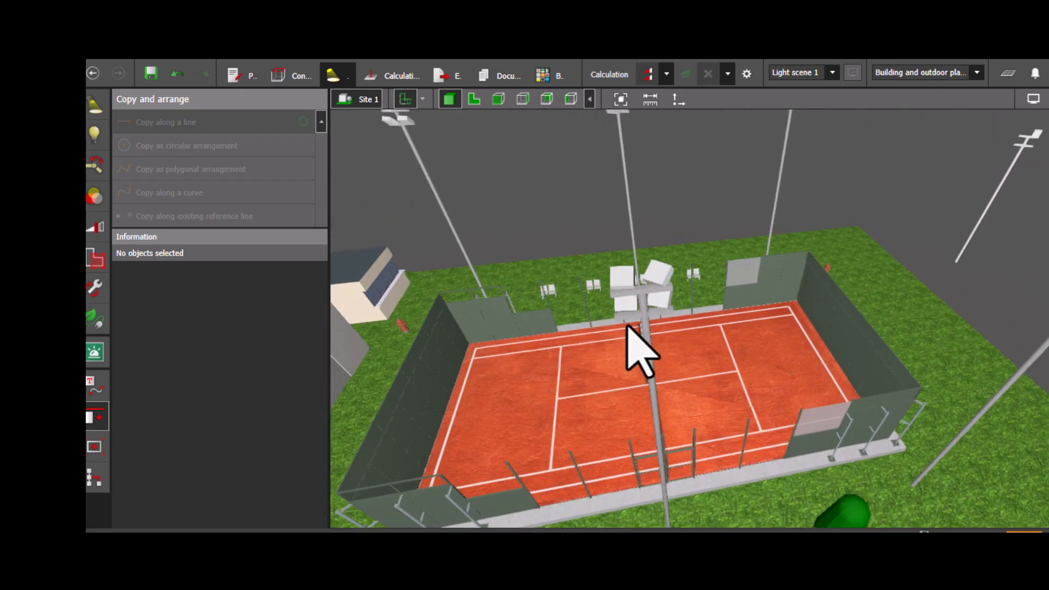
pyautogui.click(658, 279)
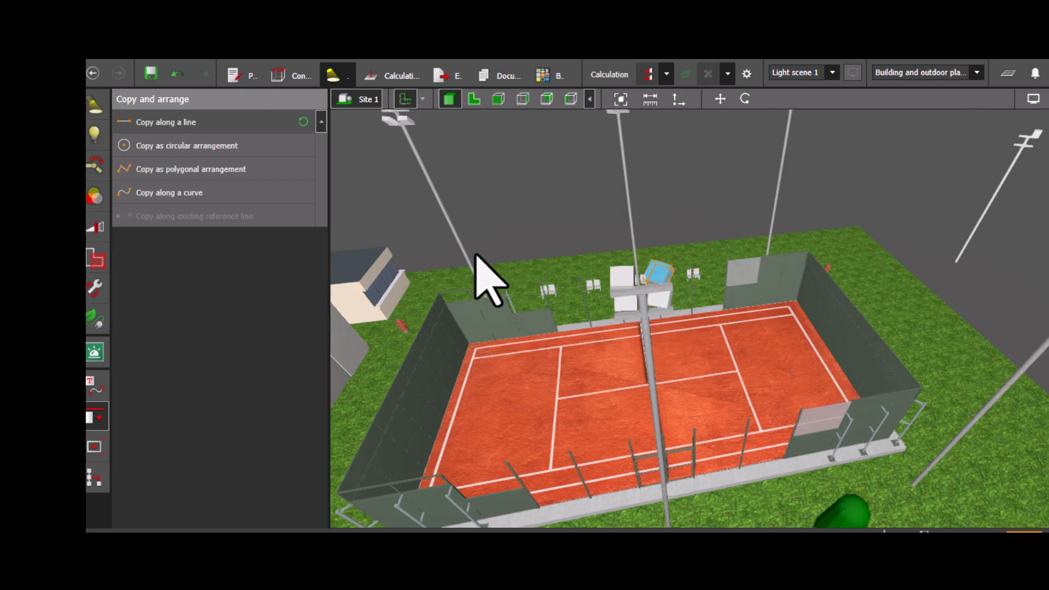
pyautogui.click(99, 163)
pyautogui.click(186, 123)
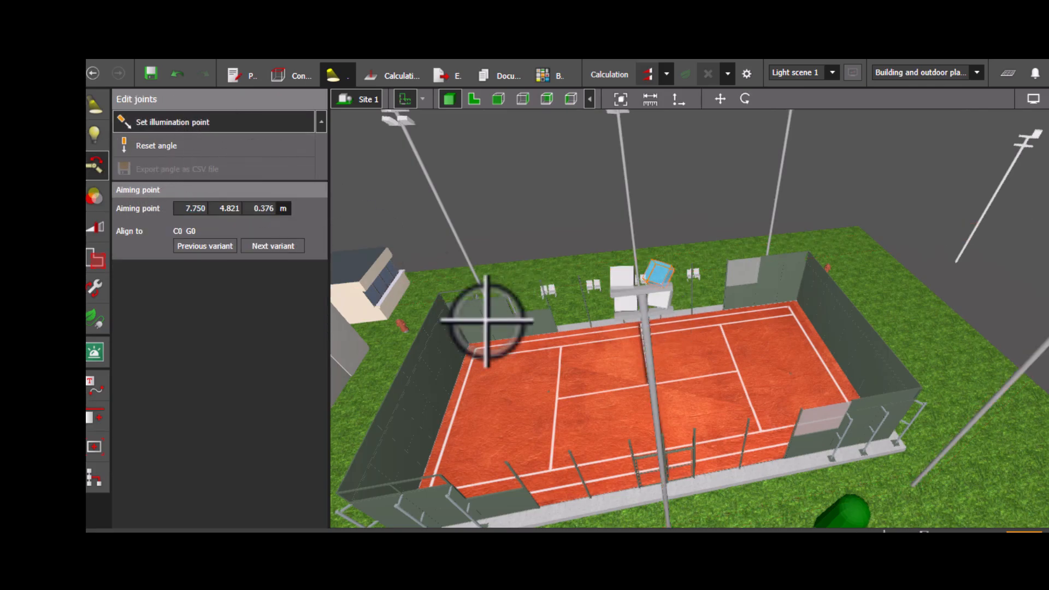
pyautogui.click(644, 339)
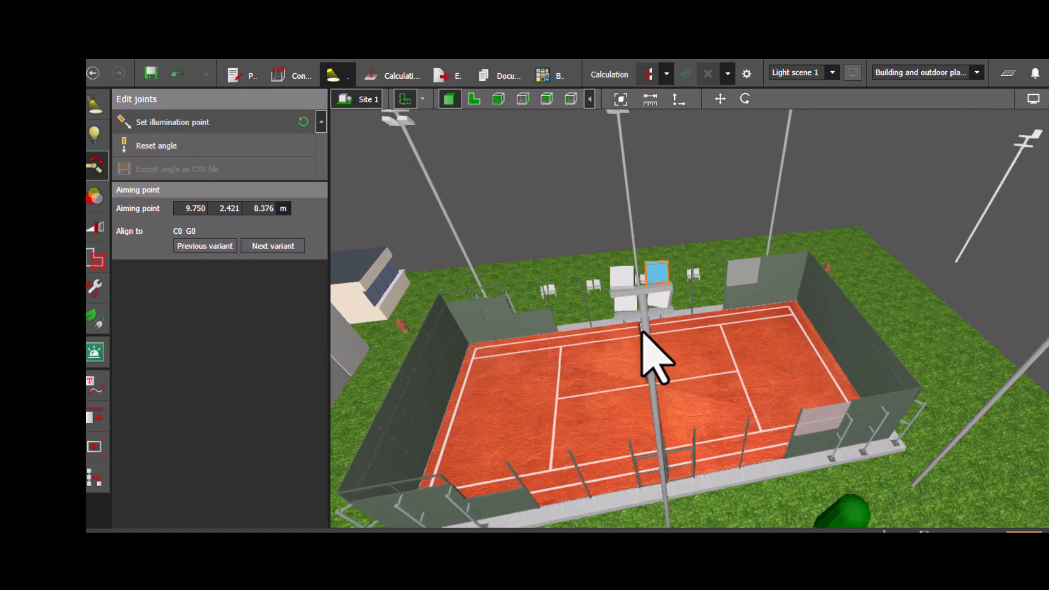
# - Aim the upper-left luminaire of the same pole at the court at about X 14.15 m, Y 1.42 m
pyautogui.click(620, 284)
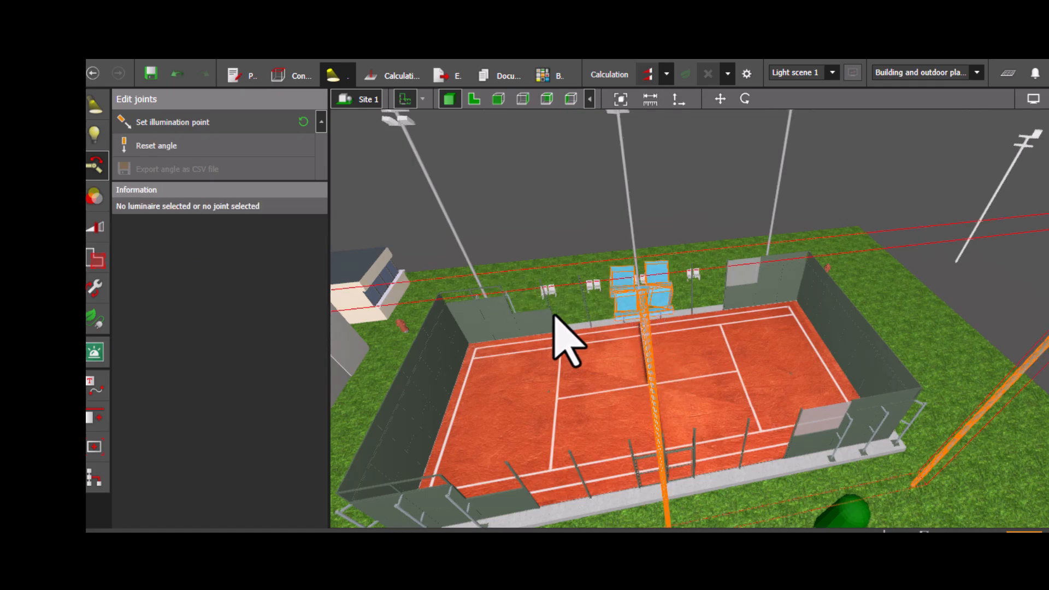
pyautogui.click(623, 287)
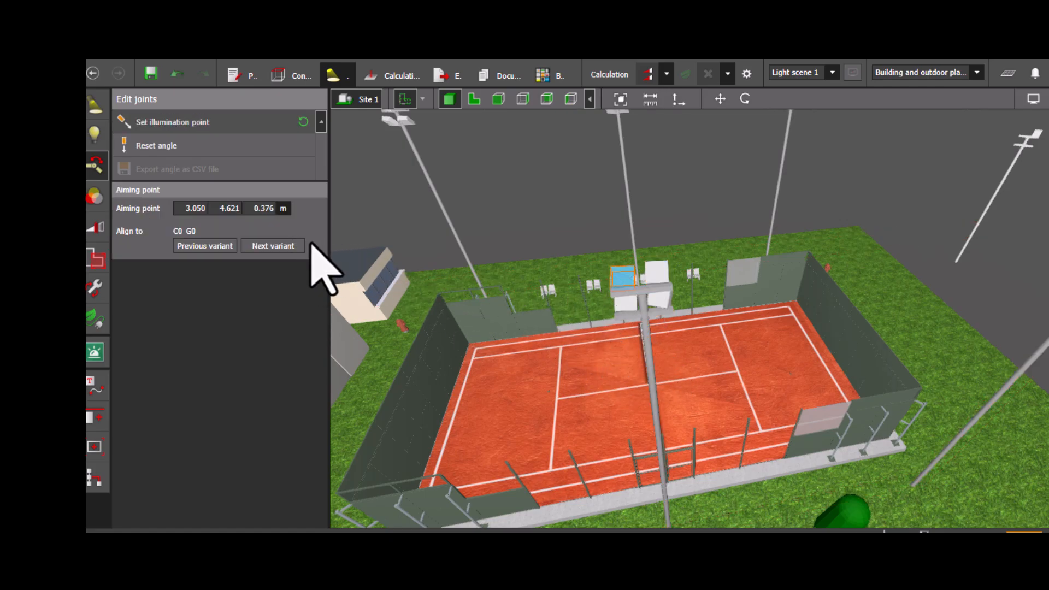
pyautogui.click(134, 124)
pyautogui.click(584, 341)
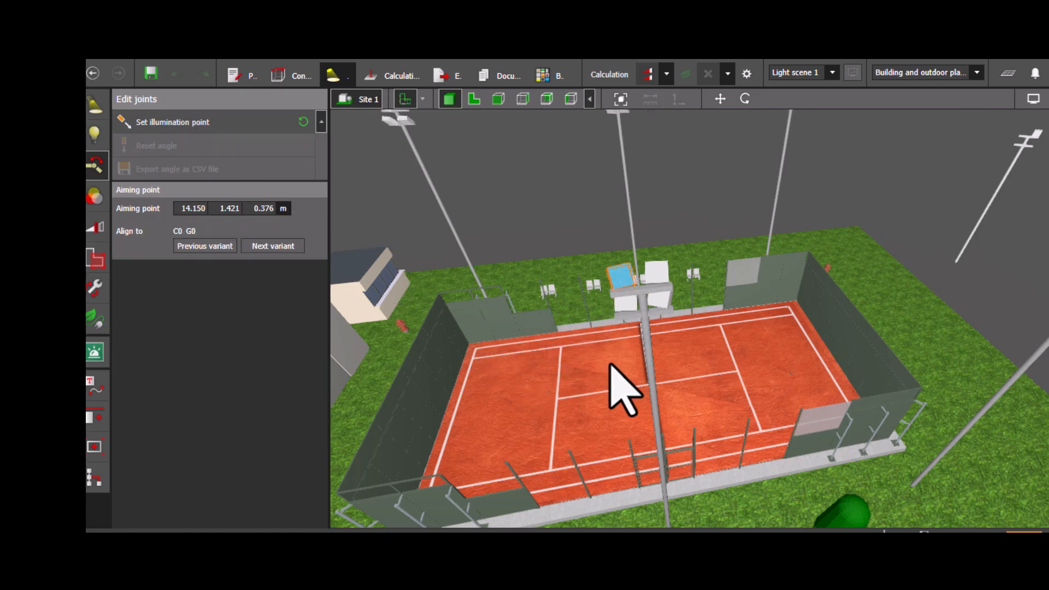
# - Aim a lower luminaire of the same pole at a point near the court's centre with Set illumination point
pyautogui.scroll(3, 612, 372)
pyautogui.moveTo(616, 382); pyautogui.dragTo(605, 352, button='right')
pyautogui.click(630, 203)
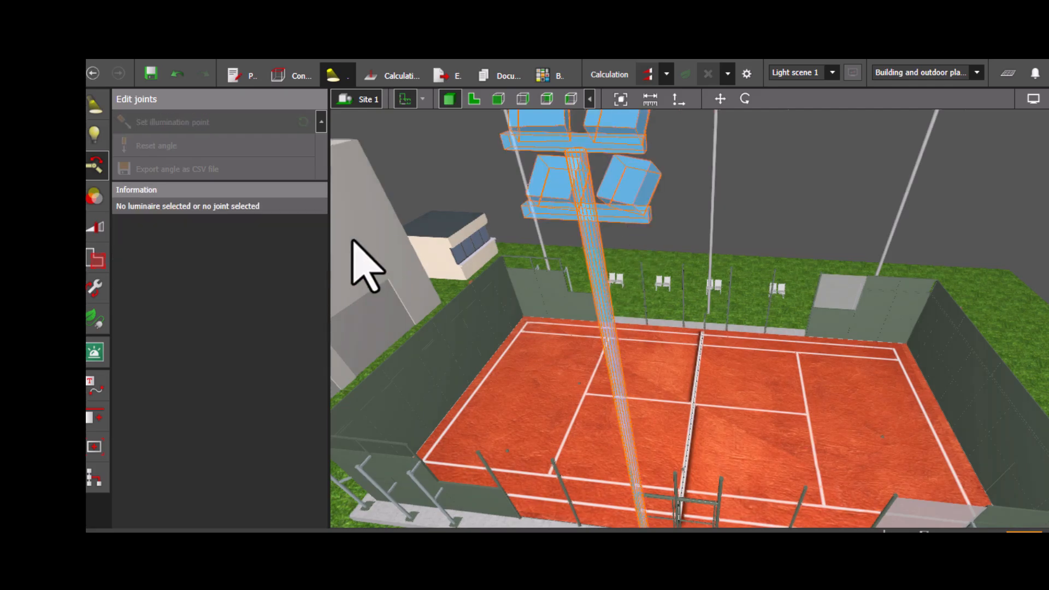
pyautogui.click(630, 175)
pyautogui.click(168, 126)
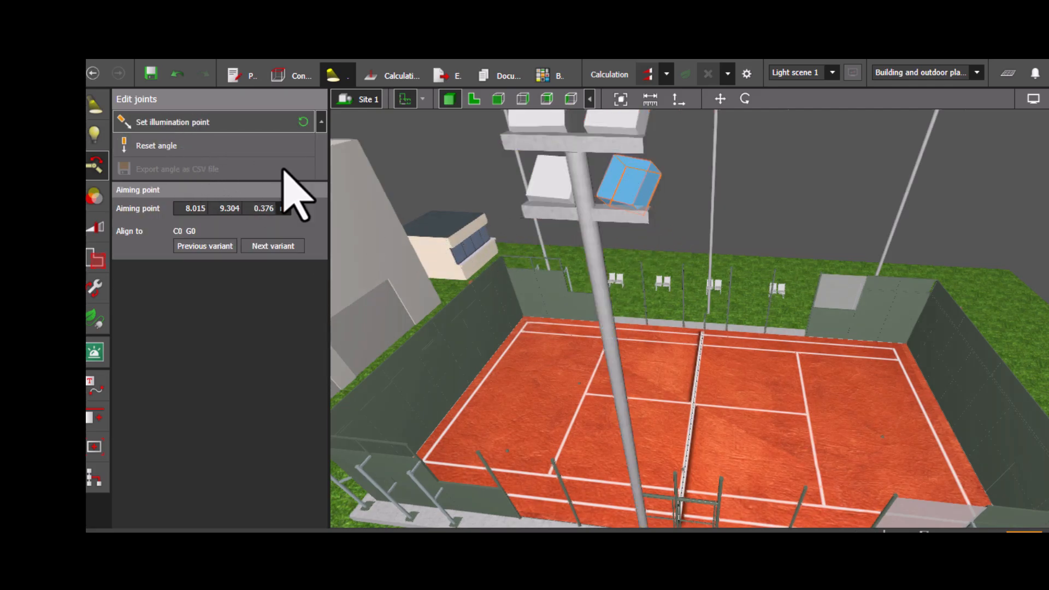
pyautogui.click(716, 403)
# - Aim the upper-right luminaire of another copied pole at a point on the court
pyautogui.moveTo(745, 457); pyautogui.dragTo(706, 381, button='right')
pyautogui.scroll(-2, 706, 381)
pyautogui.moveTo(714, 403); pyautogui.dragTo(718, 372, button='middle')
pyautogui.click(675, 388)
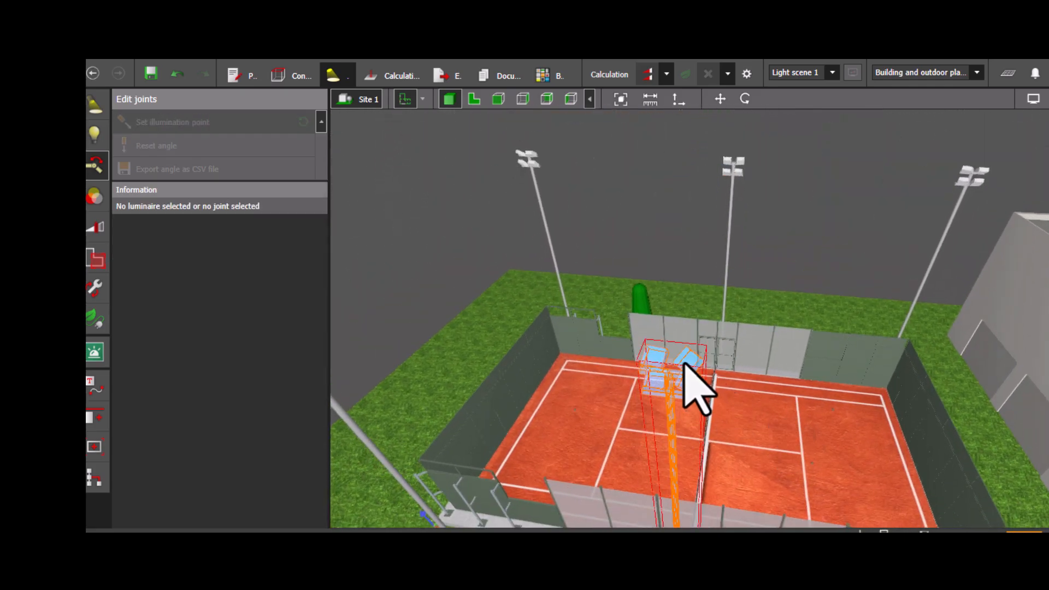
pyautogui.click(684, 366)
pyautogui.click(205, 124)
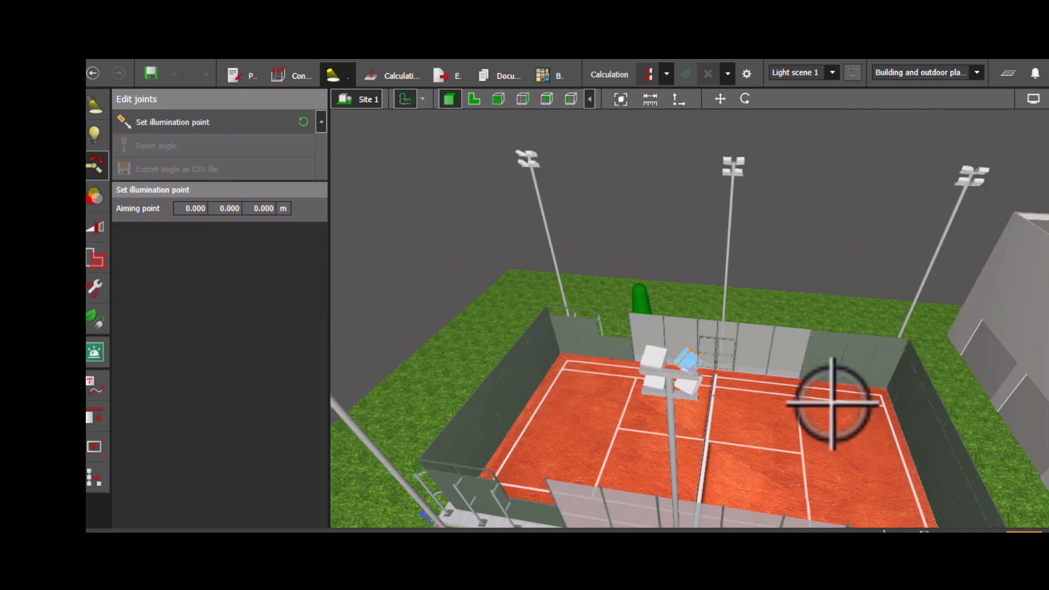
pyautogui.click(713, 431)
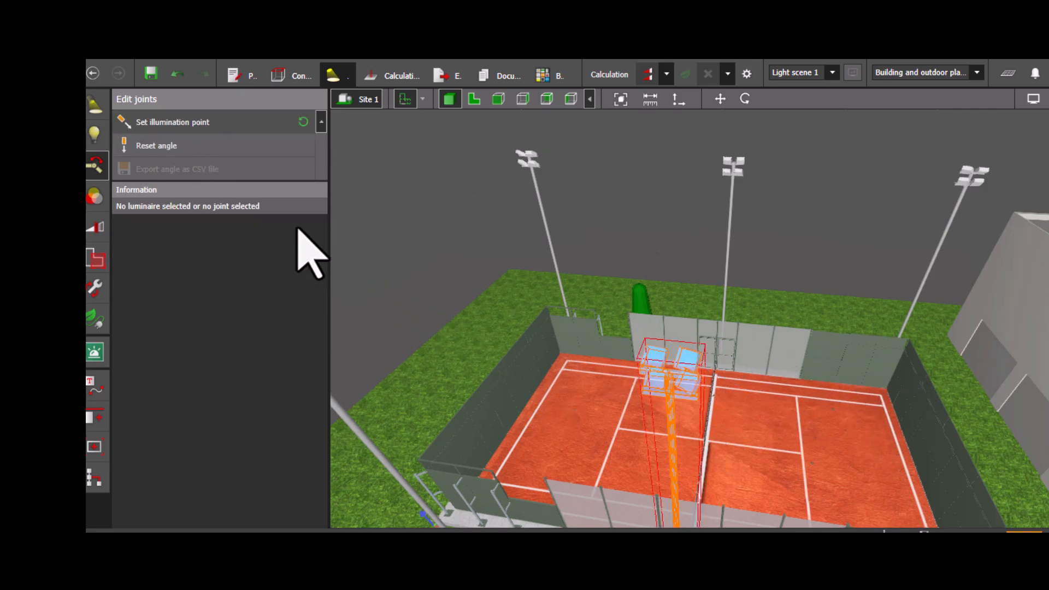
# - Aim that pole's upper-left luminaire at the court at about X 5.62 m, Y 9.10 m
pyautogui.click(661, 367)
pyautogui.click(191, 123)
pyautogui.click(665, 445)
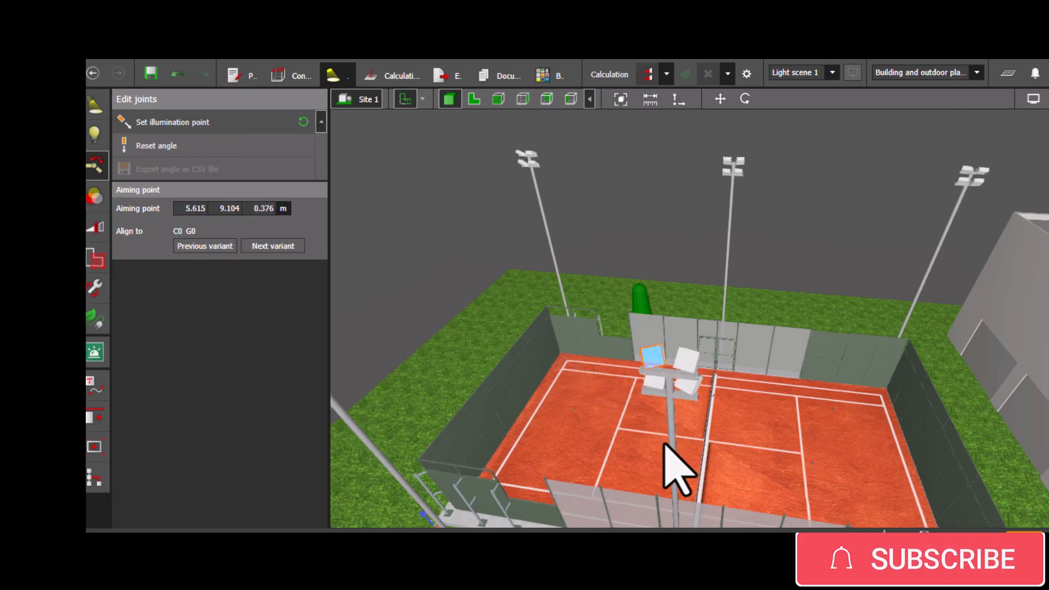
# - Aim a lower luminaire of that pole at the court at about X 13.42 m, Y 8.70 m
pyautogui.scroll(5, 673, 453)
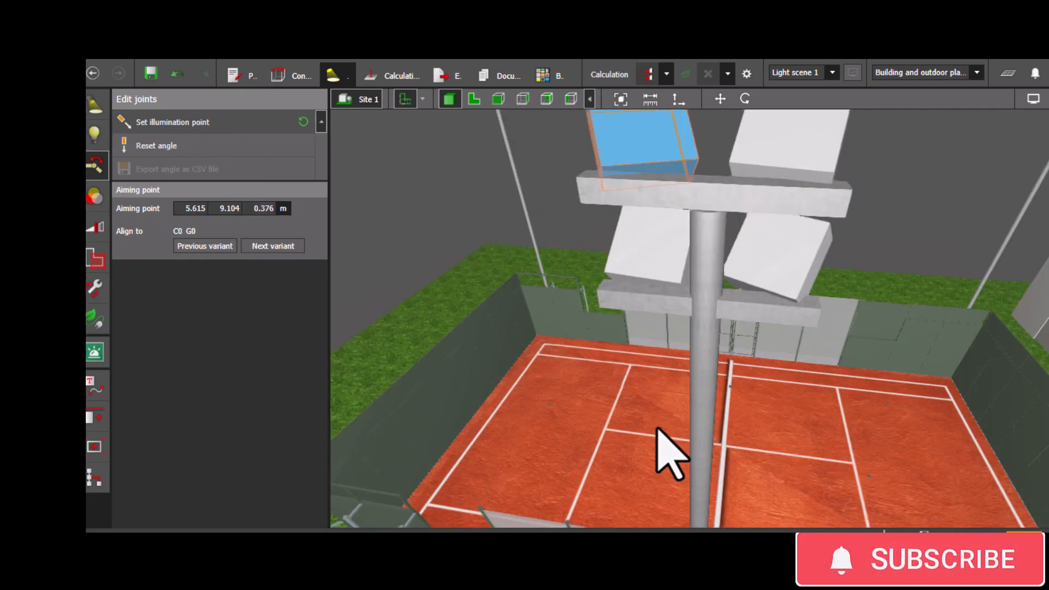
pyautogui.moveTo(465, 236)
pyautogui.mouseDown()
pyautogui.moveTo(481, 263)
pyautogui.moveTo(471, 253)
pyautogui.mouseUp()
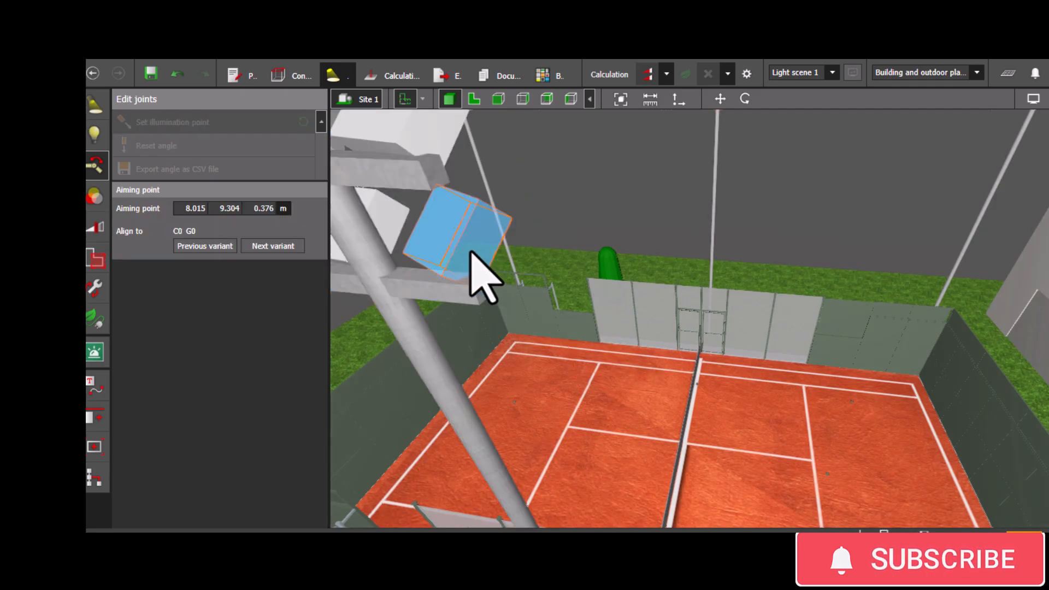
pyautogui.click(255, 126)
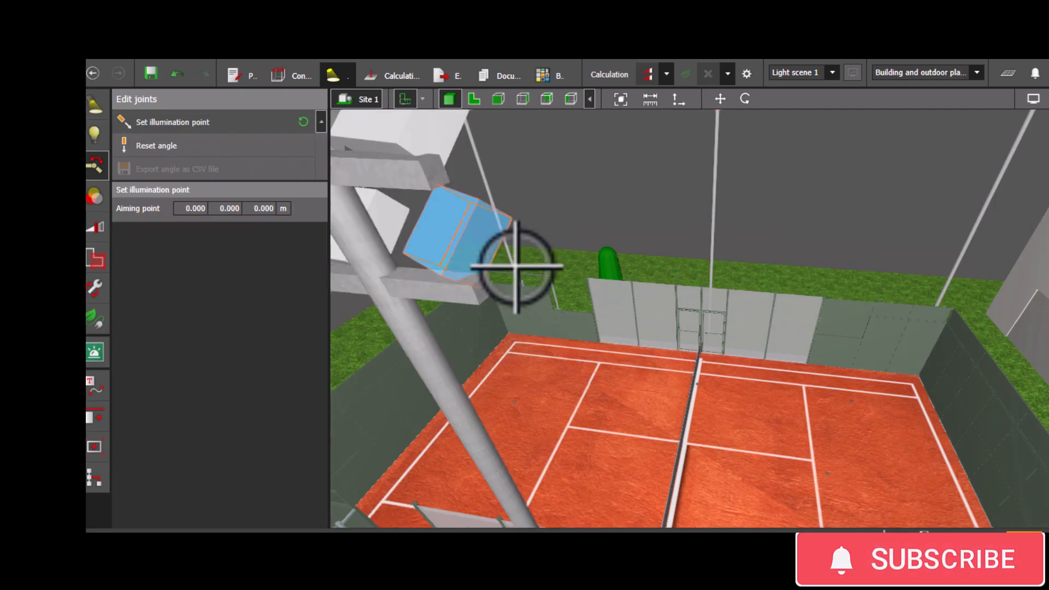
pyautogui.click(740, 399)
# - Run the lighting calculation for the site
pyautogui.scroll(-4, 655, 442)
pyautogui.moveTo(550, 445); pyautogui.dragTo(649, 487, button='right')
pyautogui.moveTo(719, 476); pyautogui.dragTo(619, 434, button='right')
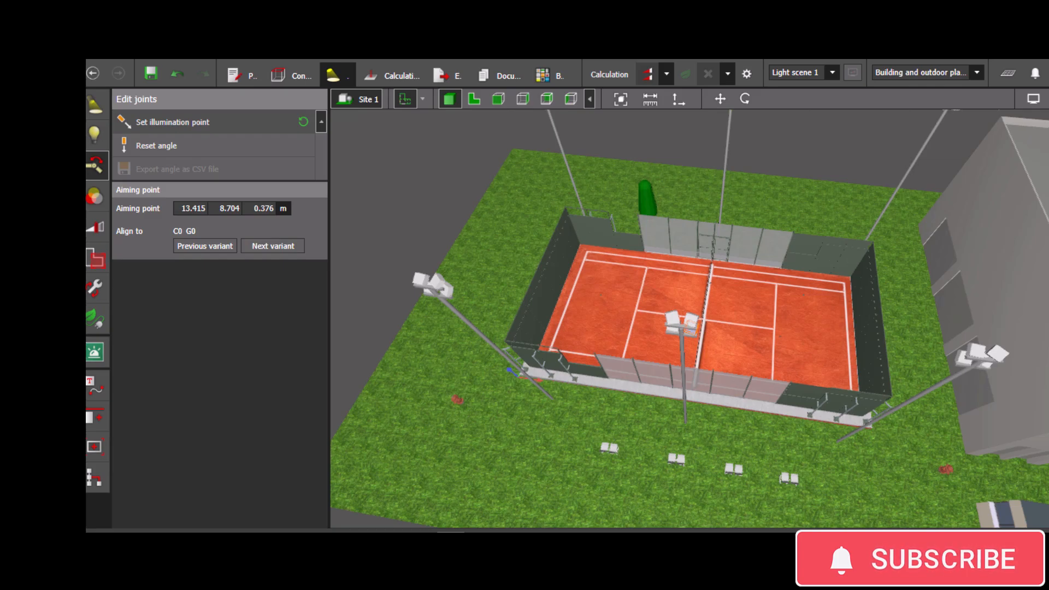
pyautogui.moveTo(552, 506); pyautogui.dragTo(517, 492, button='right')
pyautogui.click(641, 75)
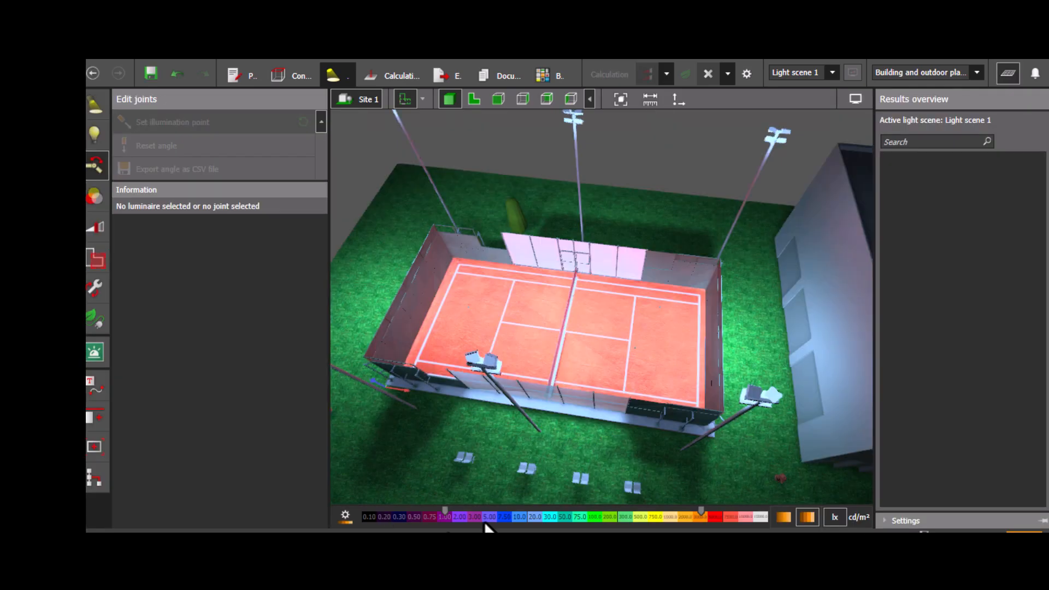
pyautogui.moveTo(530, 401); pyautogui.dragTo(683, 284, button='right')
pyautogui.scroll(5, 571, 410)
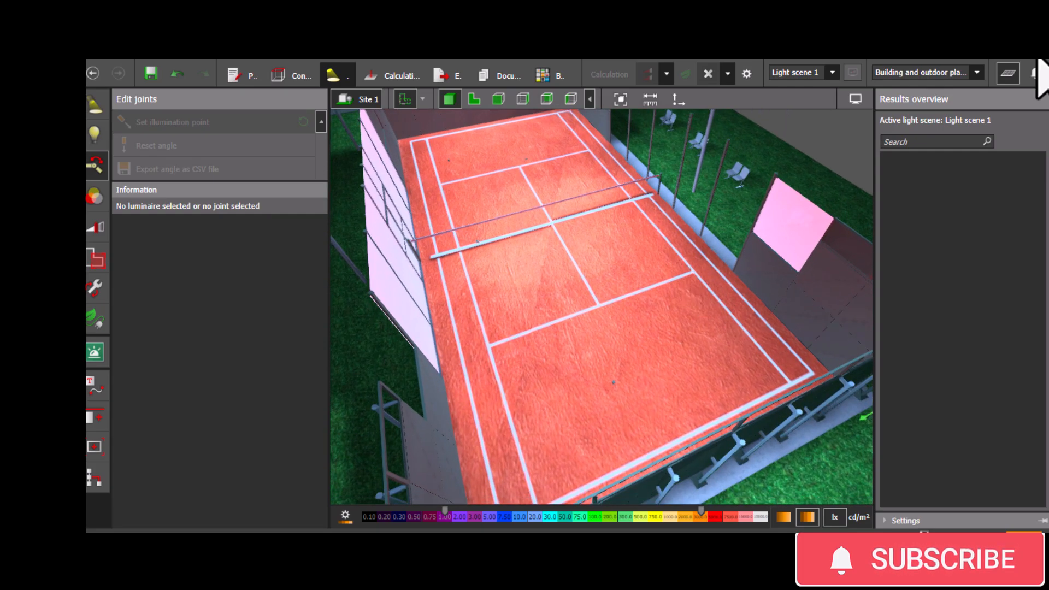